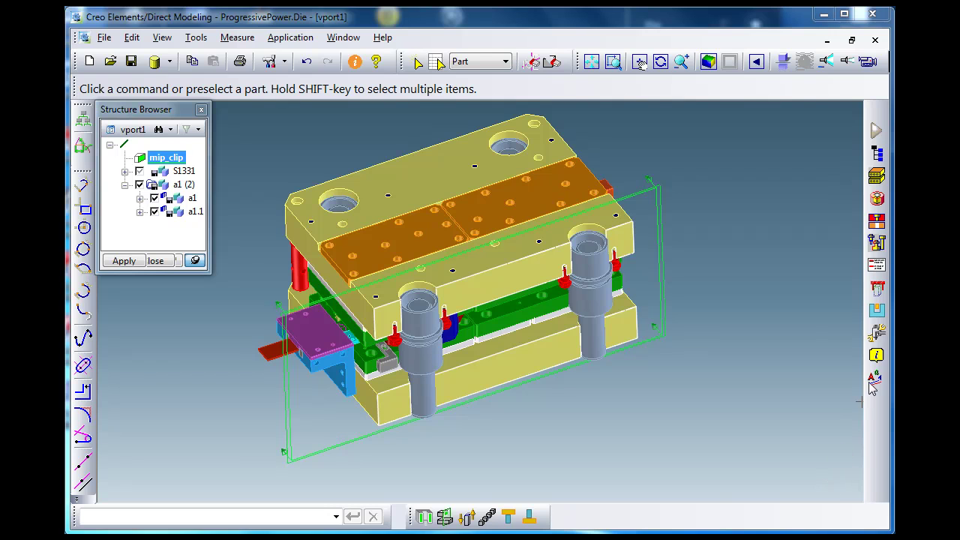
Set the current standards library to OS and browse its module parts and Gestell parts.
{"action": "left_click", "coordinate": [878, 264]}
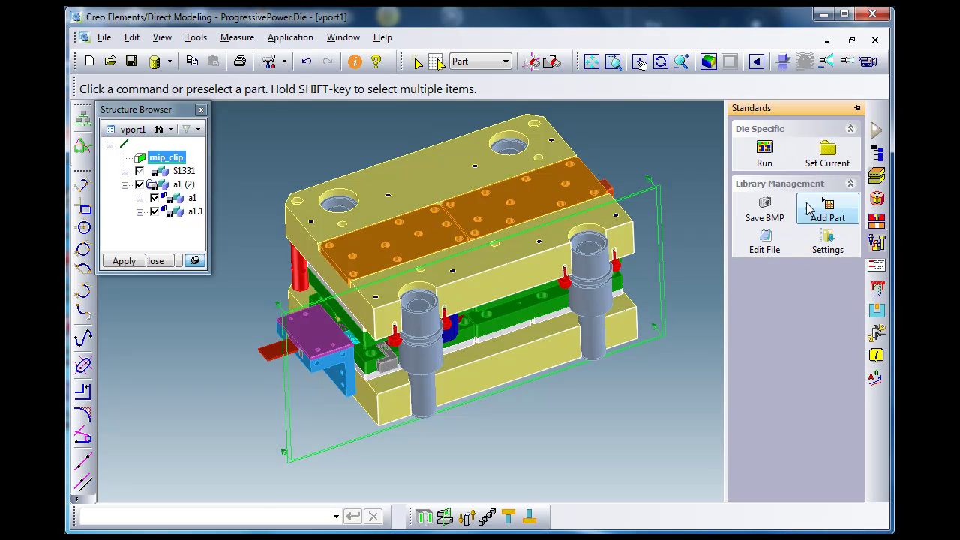
{"action": "left_click", "coordinate": [827, 159]}
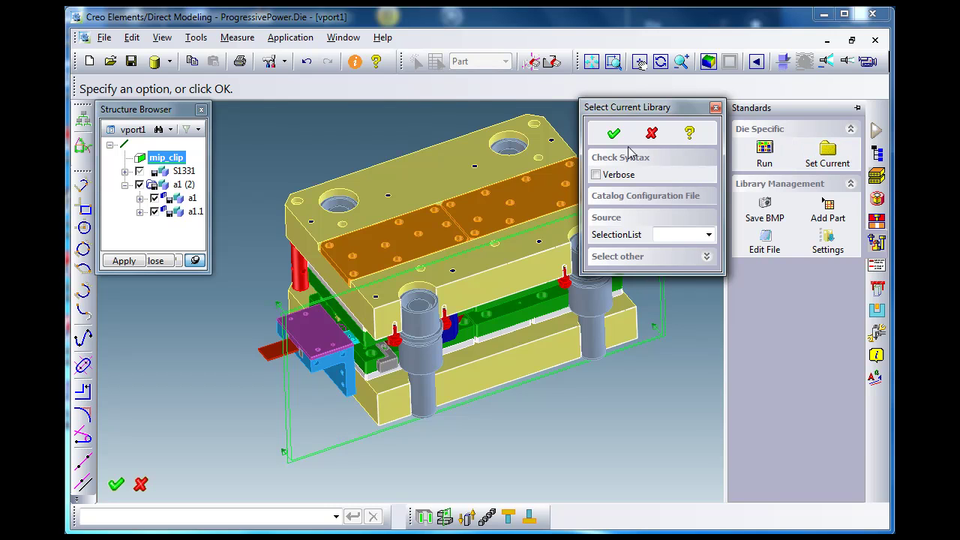
{"action": "left_click", "coordinate": [709, 235]}
{"action": "left_click", "coordinate": [674, 261]}
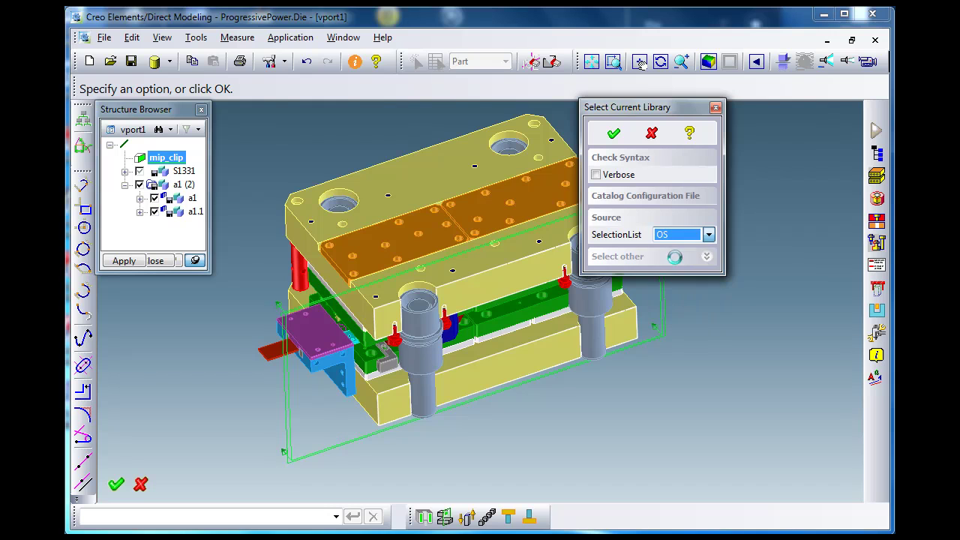
{"action": "left_click", "coordinate": [384, 275]}
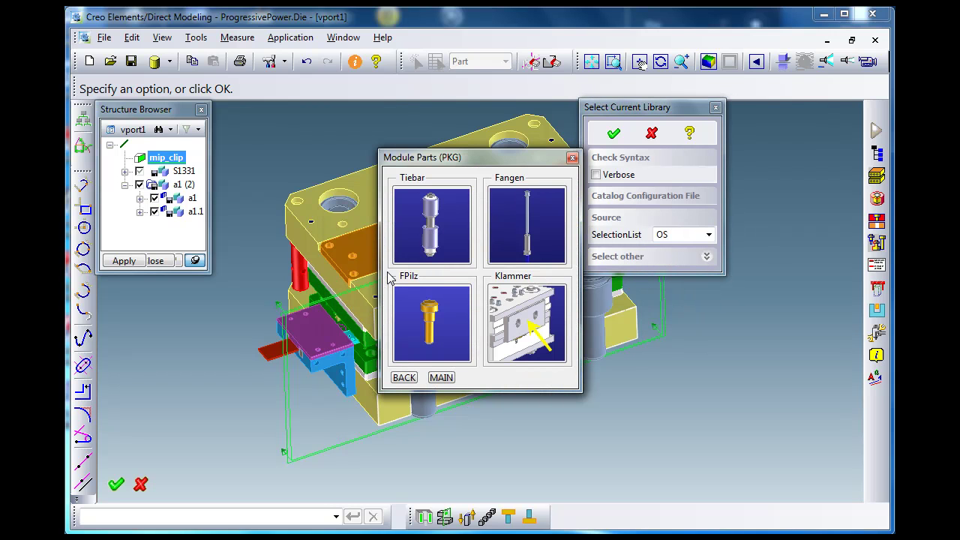
{"action": "left_click", "coordinate": [404, 379]}
{"action": "left_click", "coordinate": [488, 284]}
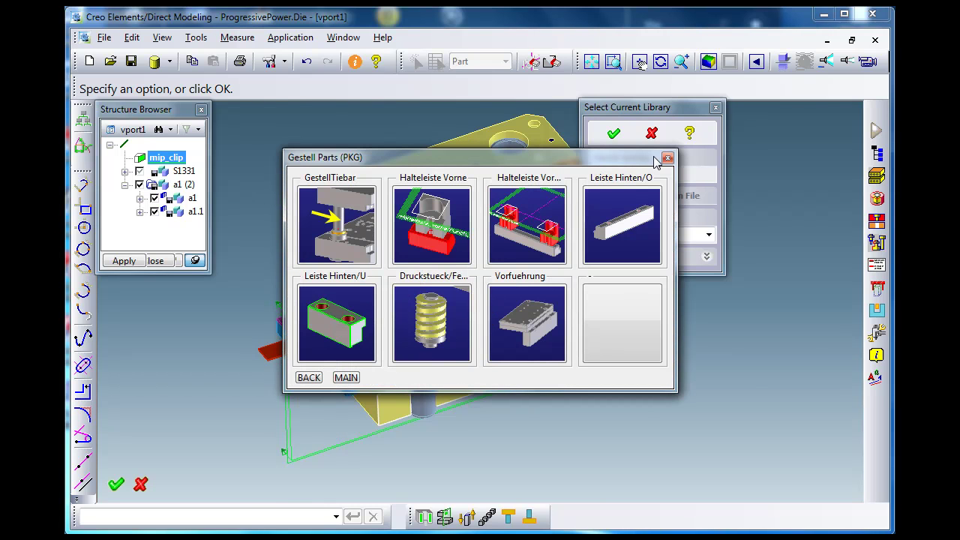
{"action": "left_click", "coordinate": [668, 160]}
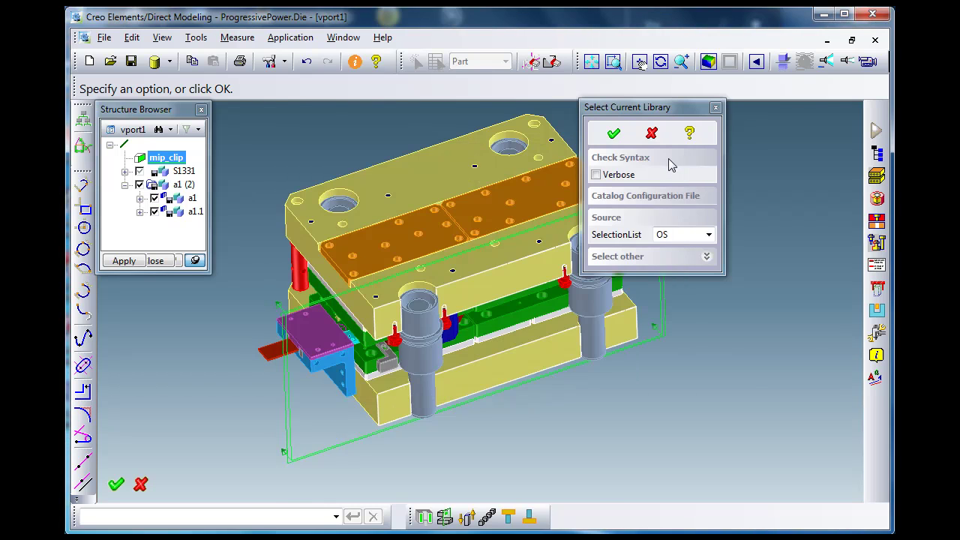
Switch the current library to MOLEX and browse its module, shoe and plate connection parts.
{"action": "left_click", "coordinate": [708, 234]}
{"action": "left_click", "coordinate": [691, 283]}
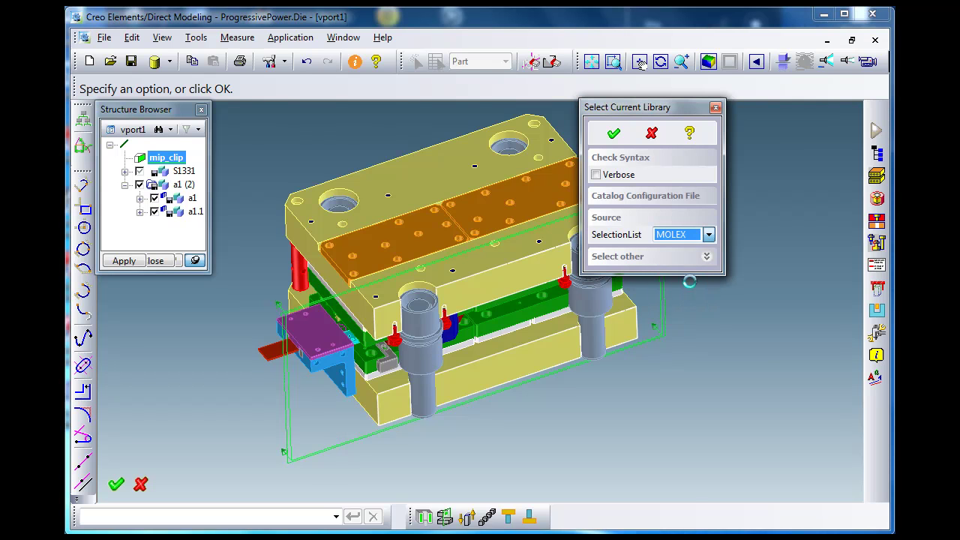
{"action": "left_click", "coordinate": [384, 274]}
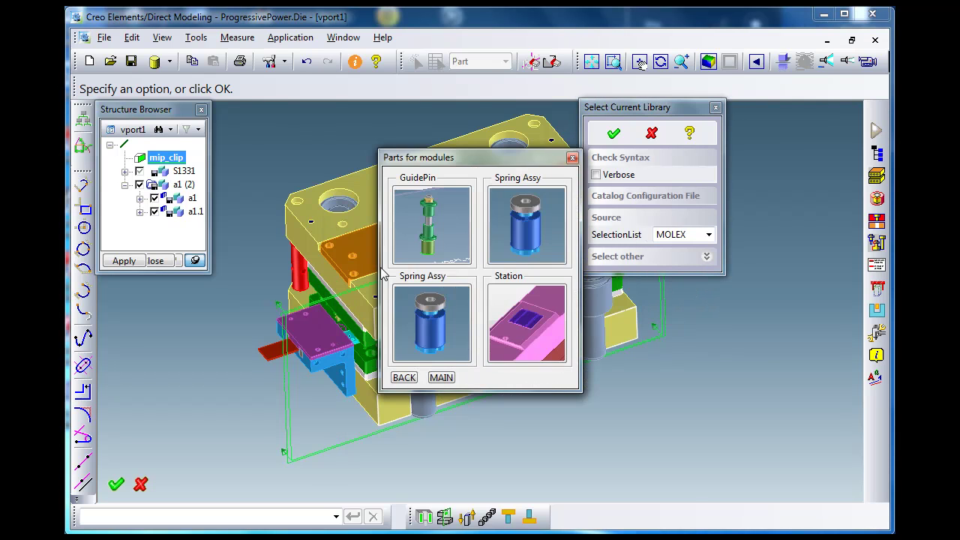
{"action": "left_click", "coordinate": [402, 378]}
{"action": "left_click", "coordinate": [481, 295]}
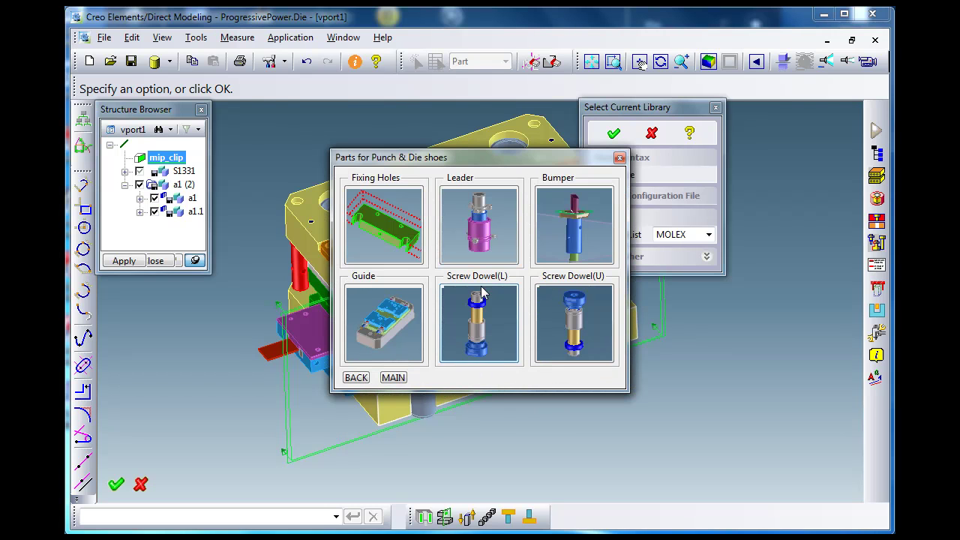
{"action": "left_click", "coordinate": [357, 378]}
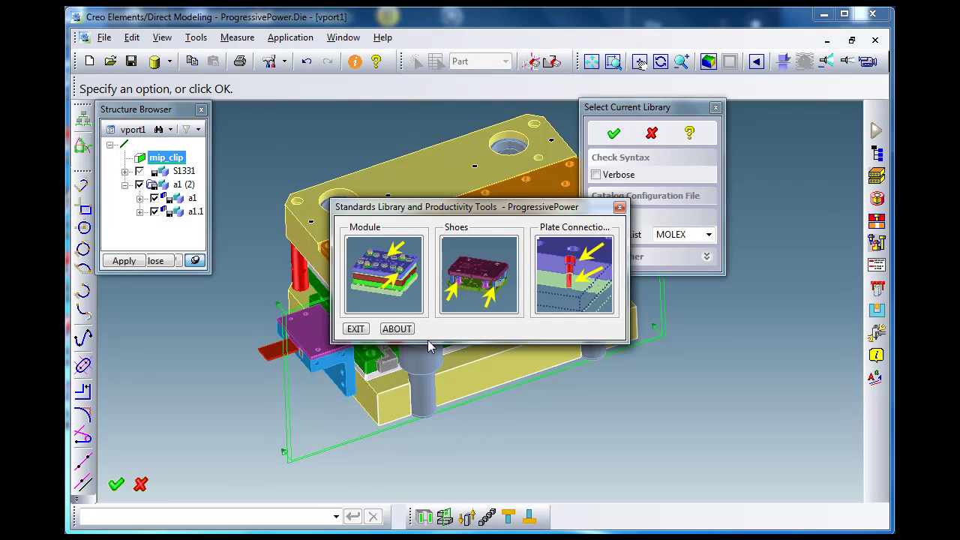
{"action": "left_click", "coordinate": [554, 275]}
{"action": "left_click", "coordinate": [620, 157]}
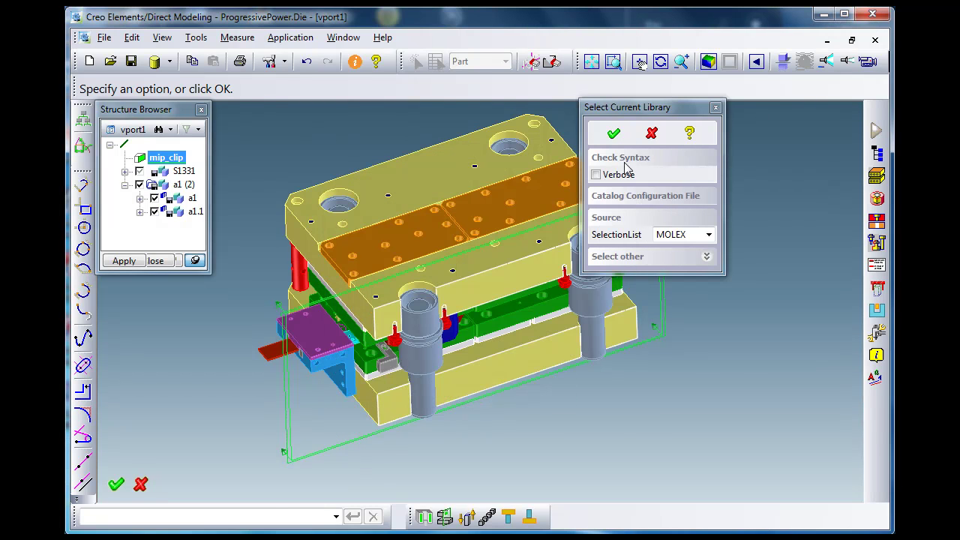
Switch the current library to lib1 and inspect the parameters of the stepped-shaft punch with conic head.
{"action": "left_click", "coordinate": [707, 235]}
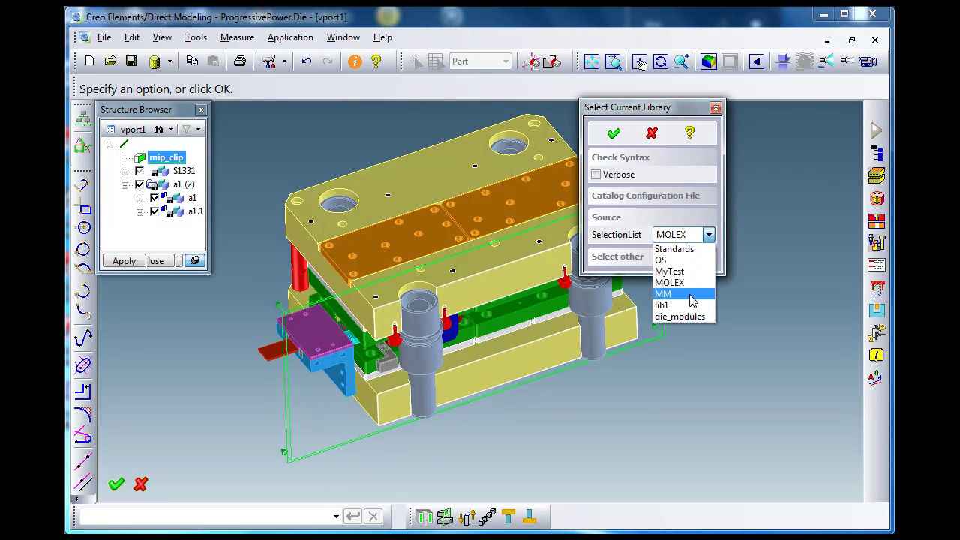
{"action": "left_click", "coordinate": [689, 306]}
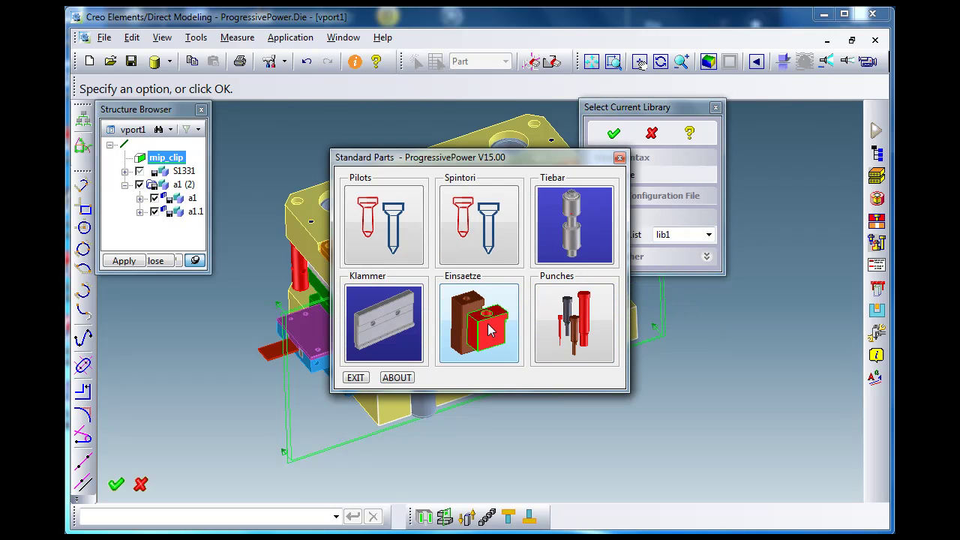
{"action": "left_click", "coordinate": [584, 322]}
{"action": "left_click", "coordinate": [435, 216]}
{"action": "left_click", "coordinate": [496, 275]}
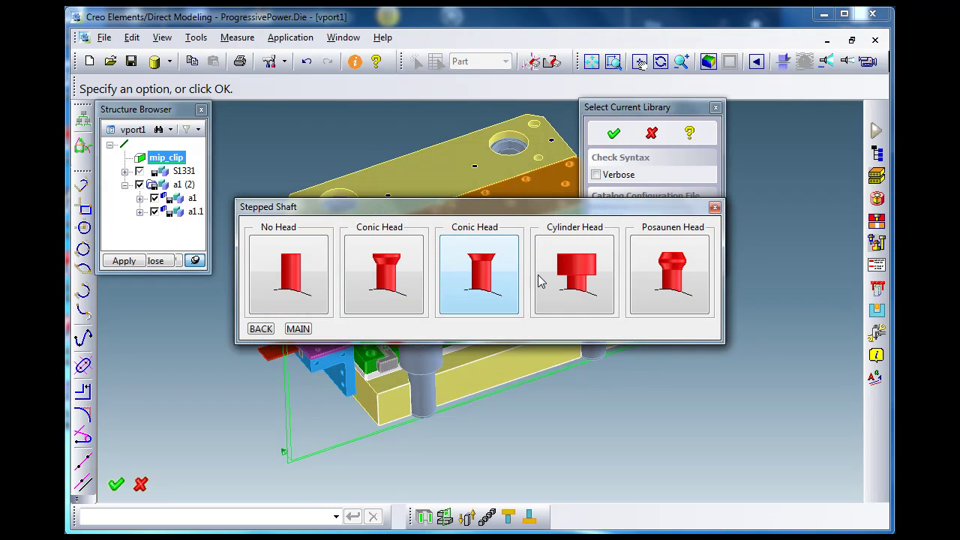
{"action": "left_click", "coordinate": [397, 274]}
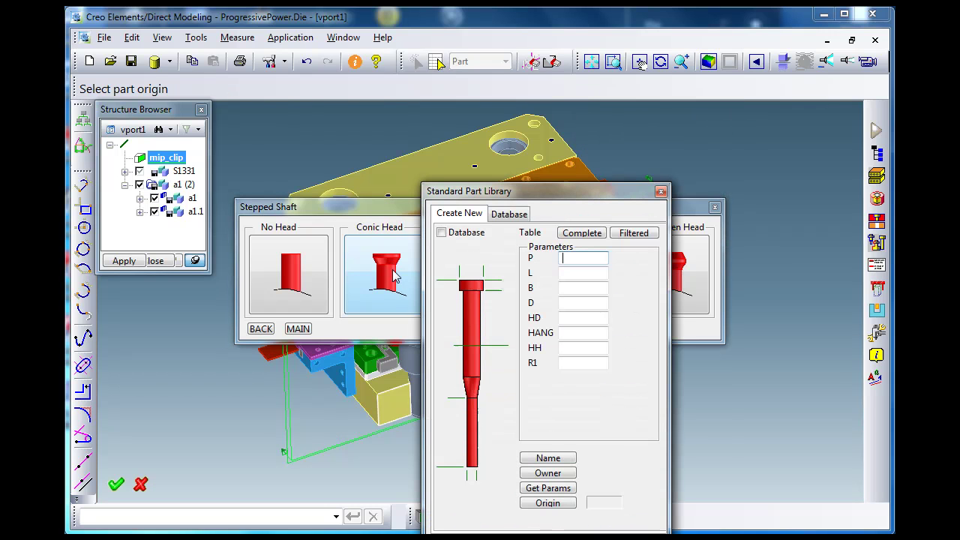
{"action": "left_click", "coordinate": [661, 192]}
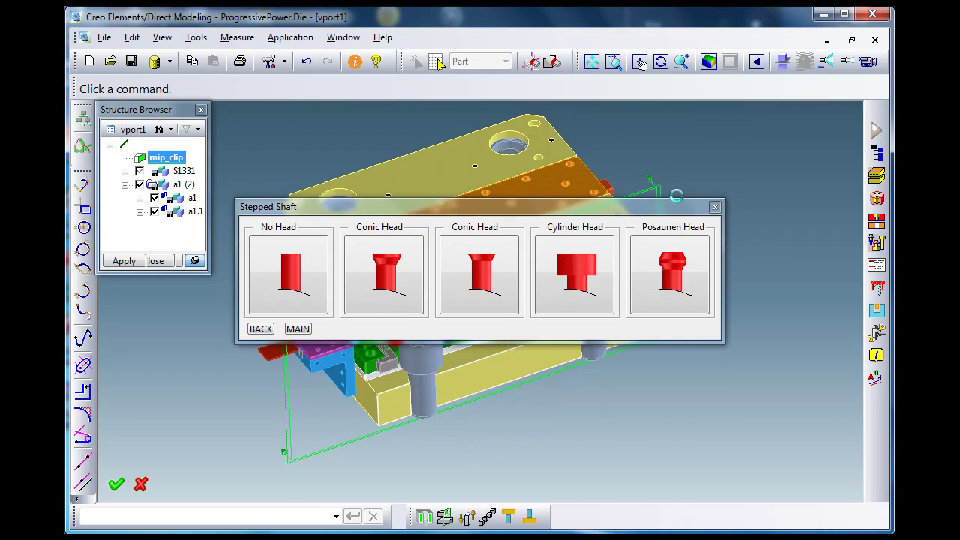
{"action": "left_click", "coordinate": [715, 208]}
{"action": "left_click", "coordinate": [873, 219]}
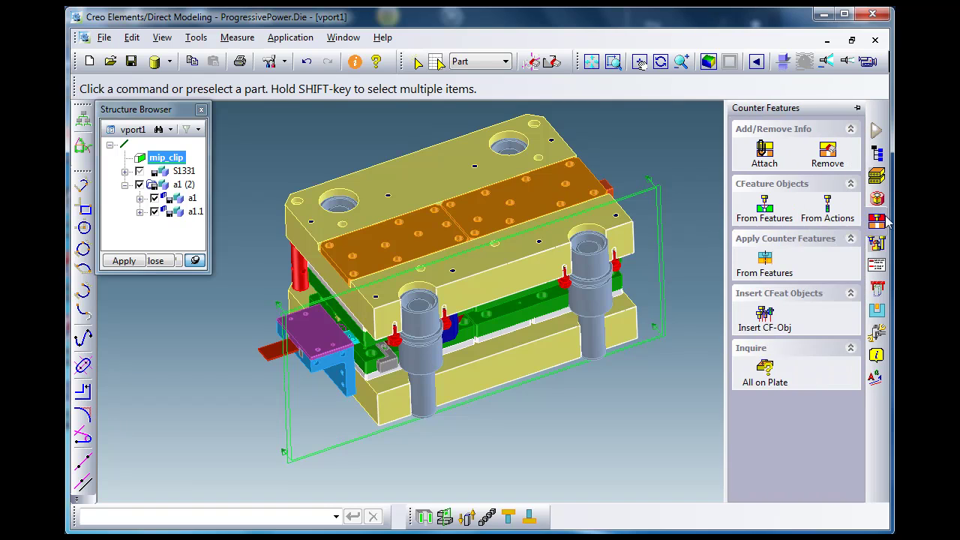
{"action": "left_click", "coordinate": [876, 248]}
{"action": "left_click", "coordinate": [877, 260]}
{"action": "left_click", "coordinate": [880, 246]}
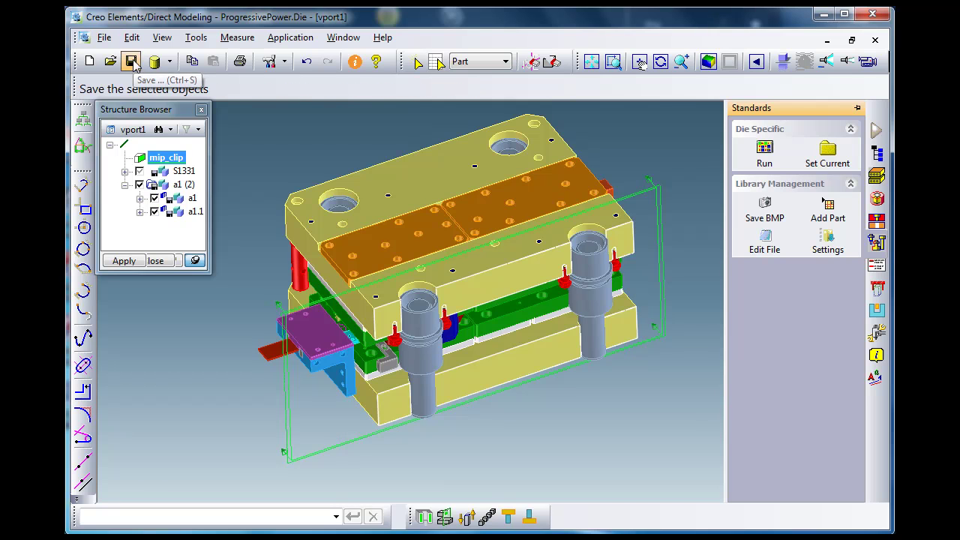
Activate the Creo Elements/Direct Modeling application and choose the guide pillar assembly a1.1 for positioning.
{"action": "left_click", "coordinate": [290, 37]}
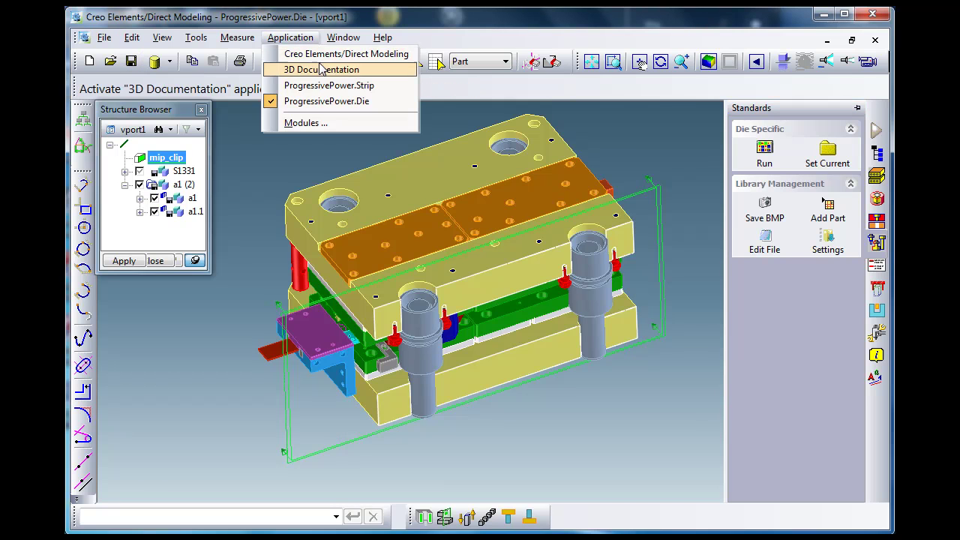
{"action": "left_click", "coordinate": [321, 57]}
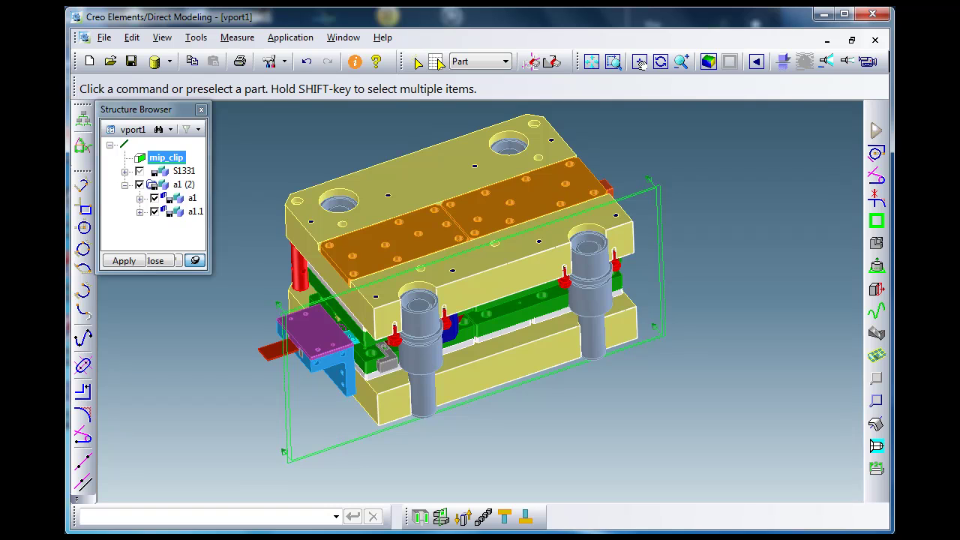
{"action": "left_click", "coordinate": [876, 244]}
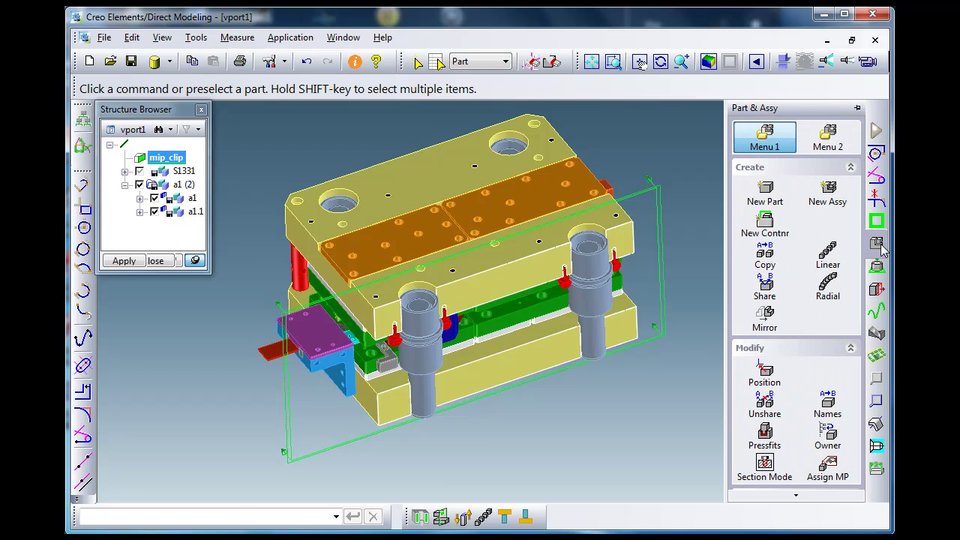
{"action": "left_click", "coordinate": [765, 373]}
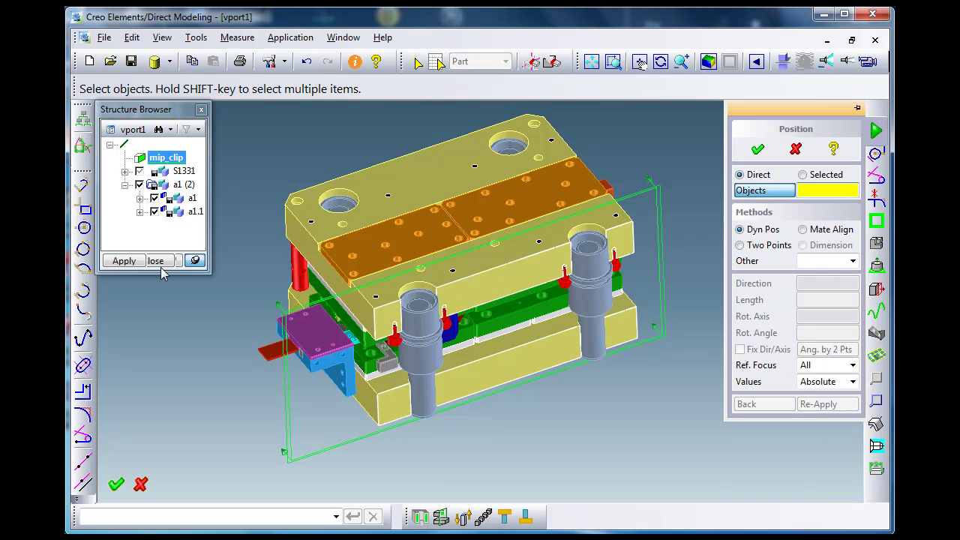
{"action": "left_click", "coordinate": [181, 213]}
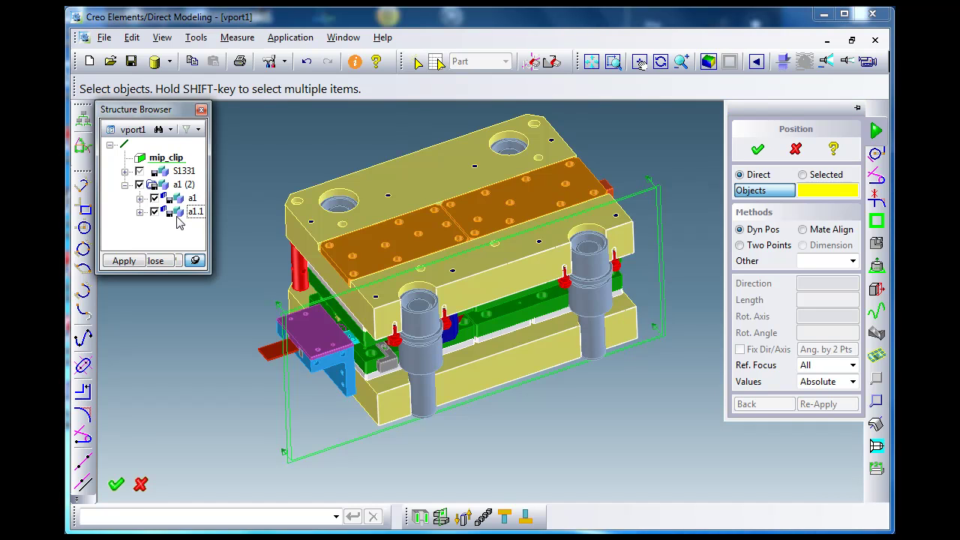
{"action": "left_click", "coordinate": [174, 215]}
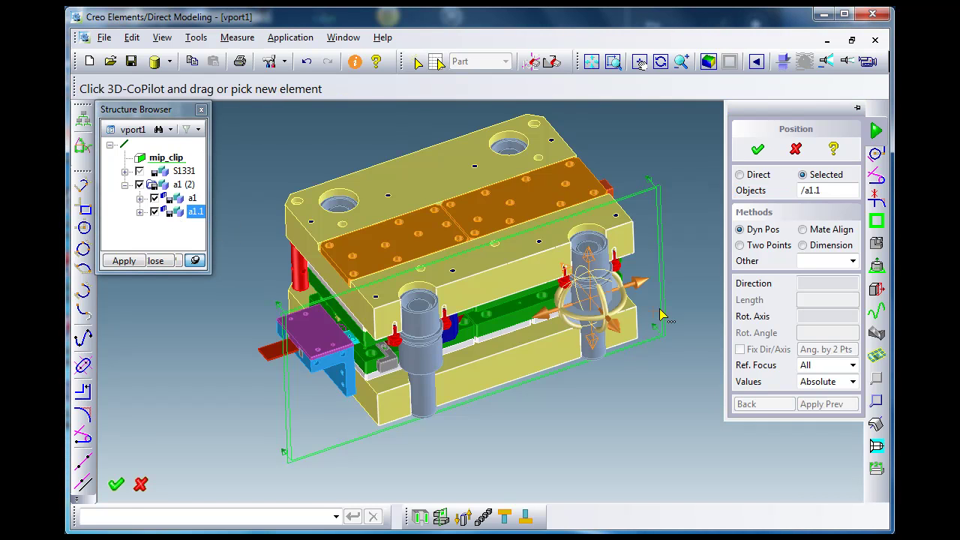
Move assembly a1.1 with the Two Points method from the top centre of its guide pillar to 0,0,0.
{"action": "left_click", "coordinate": [740, 246]}
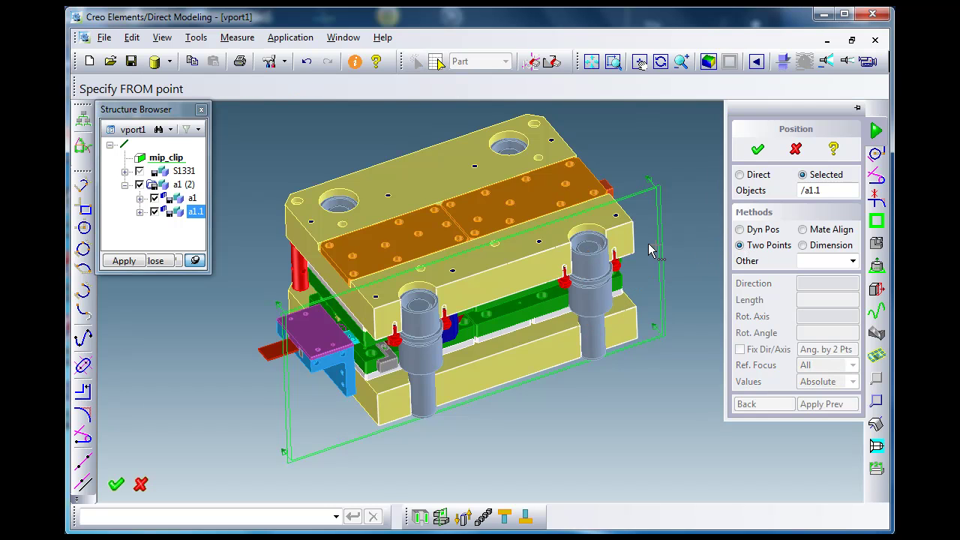
{"action": "left_click", "coordinate": [587, 236]}
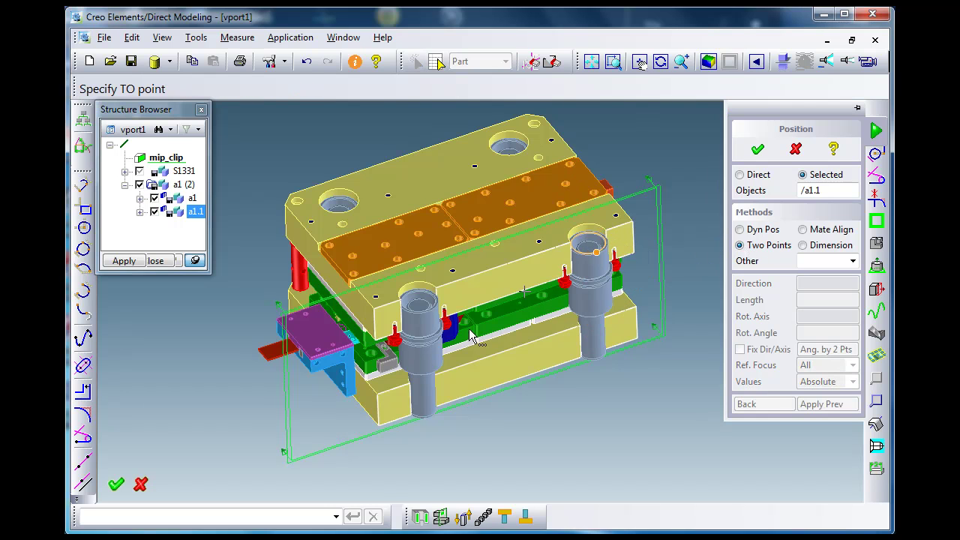
{"action": "left_click", "coordinate": [306, 511]}
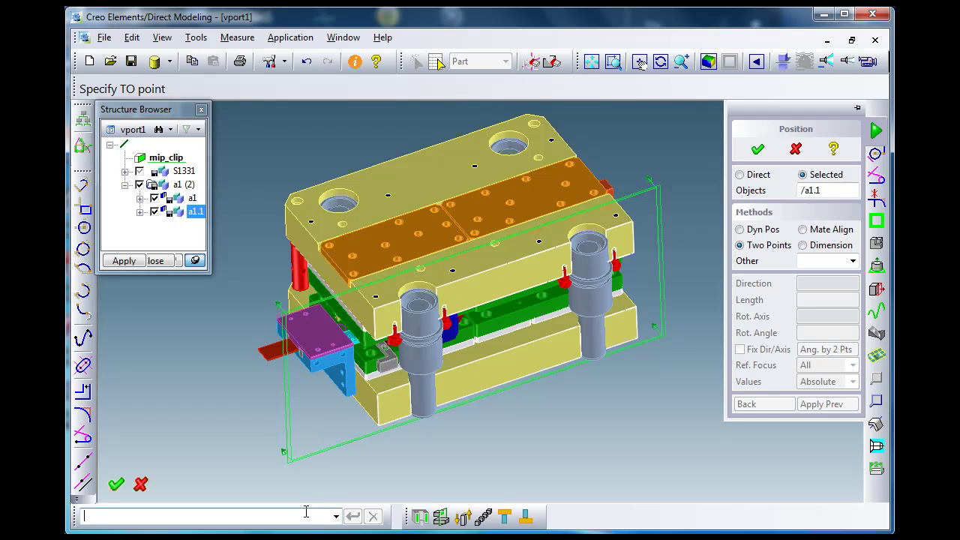
{"action": "type", "text": "0"}
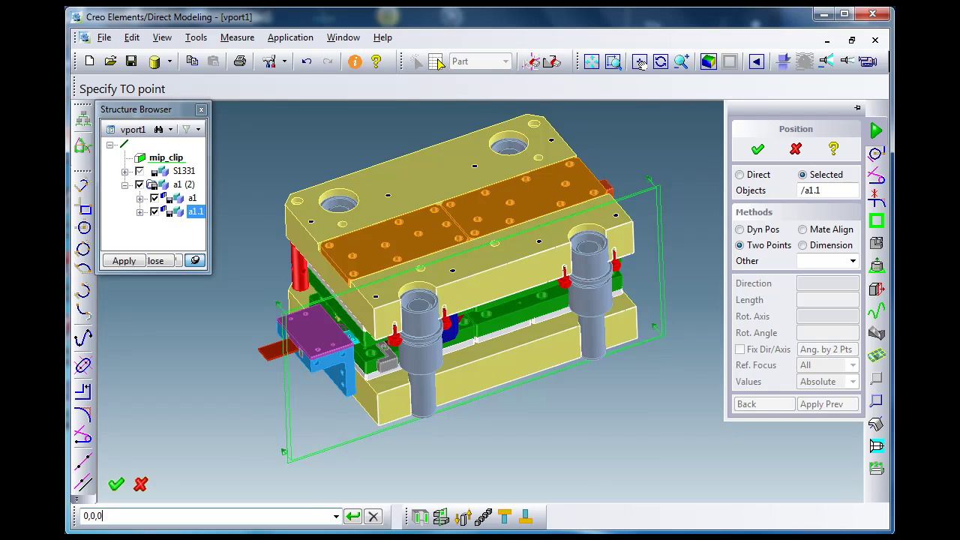
{"action": "type", "text": ",0,0"}
{"action": "key", "text": "Return"}
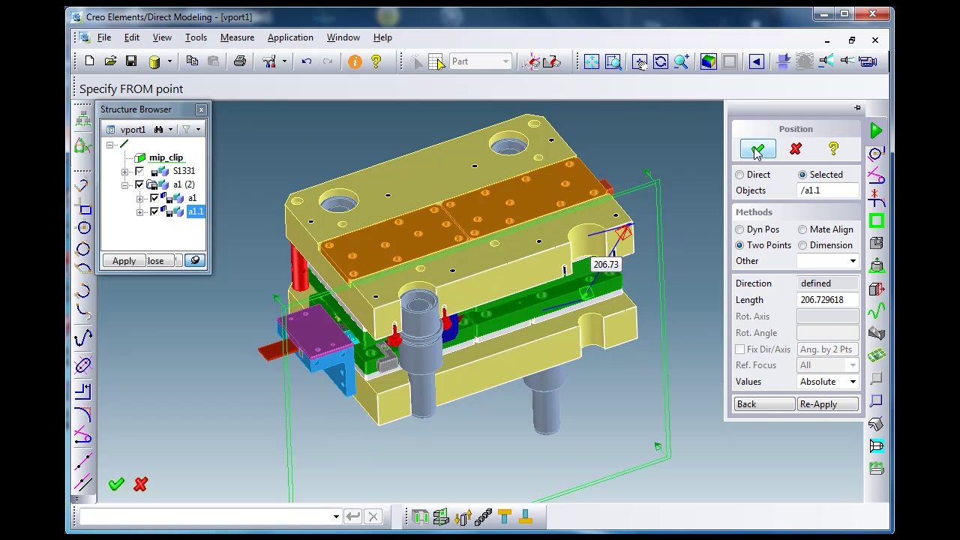
{"action": "left_click", "coordinate": [757, 150]}
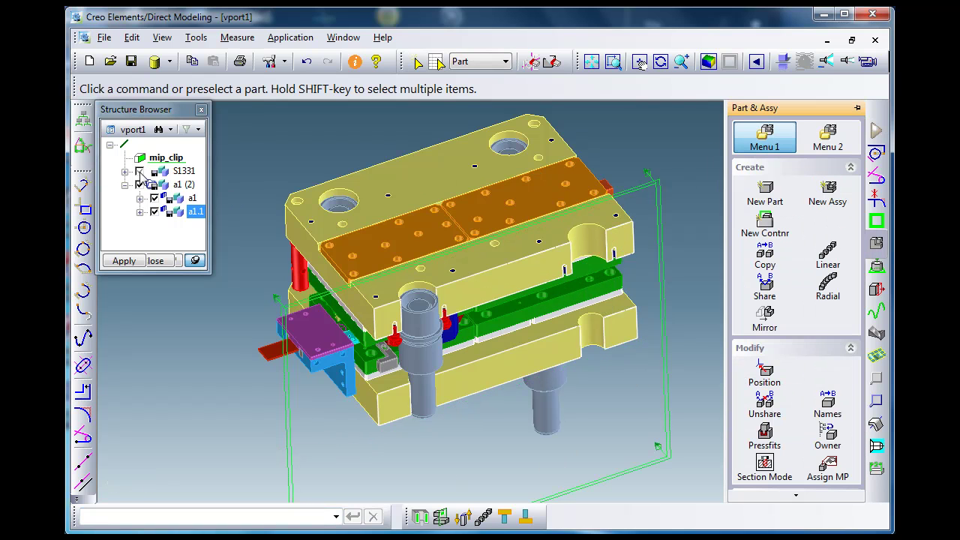
Hide the S1331 assembly and toggle the display of a1.1 off and on to identify it.
{"action": "left_click", "coordinate": [138, 172]}
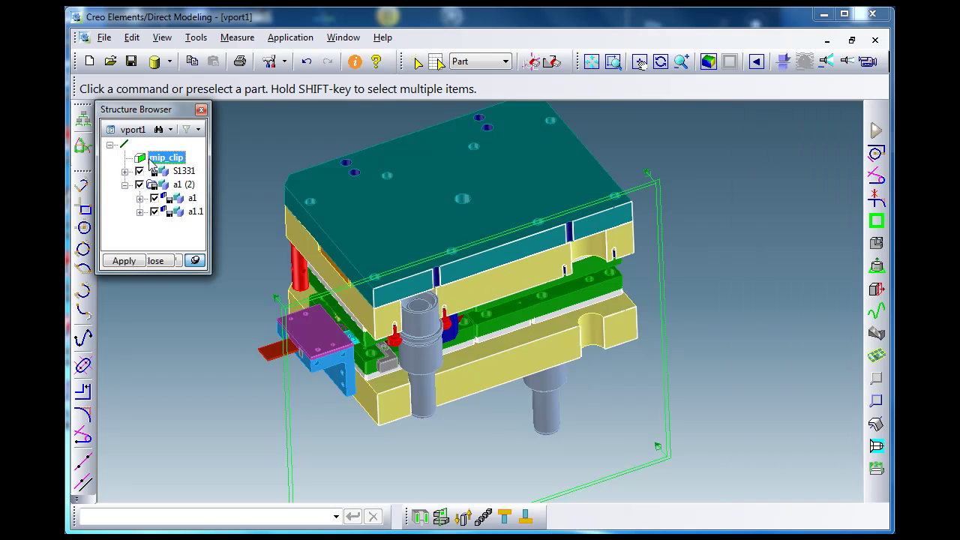
{"action": "left_click", "coordinate": [153, 160]}
{"action": "left_click", "coordinate": [139, 172]}
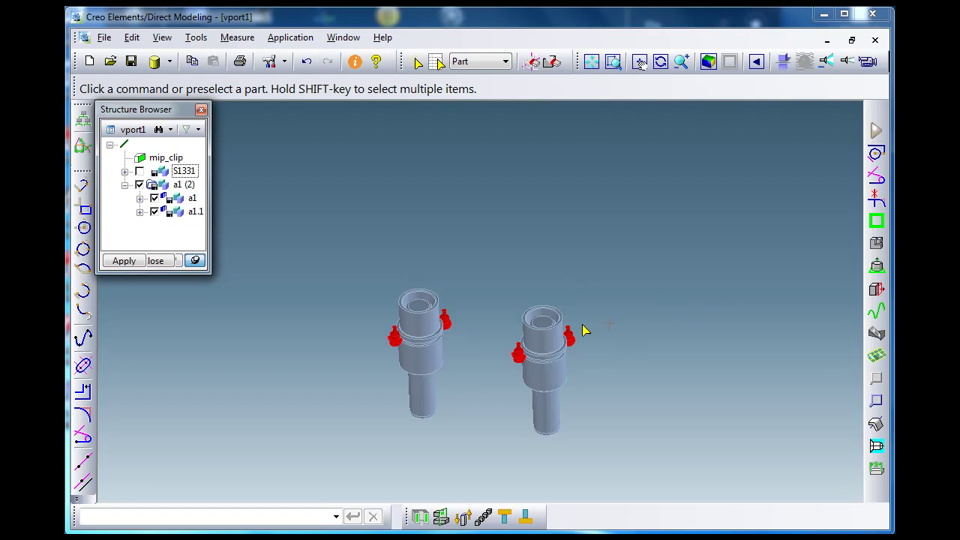
{"action": "left_click", "coordinate": [154, 212]}
{"action": "left_click", "coordinate": [154, 211]}
Save assembly a1.1 as a package named tiebar1 in the Temp folder.
{"action": "left_click", "coordinate": [131, 63]}
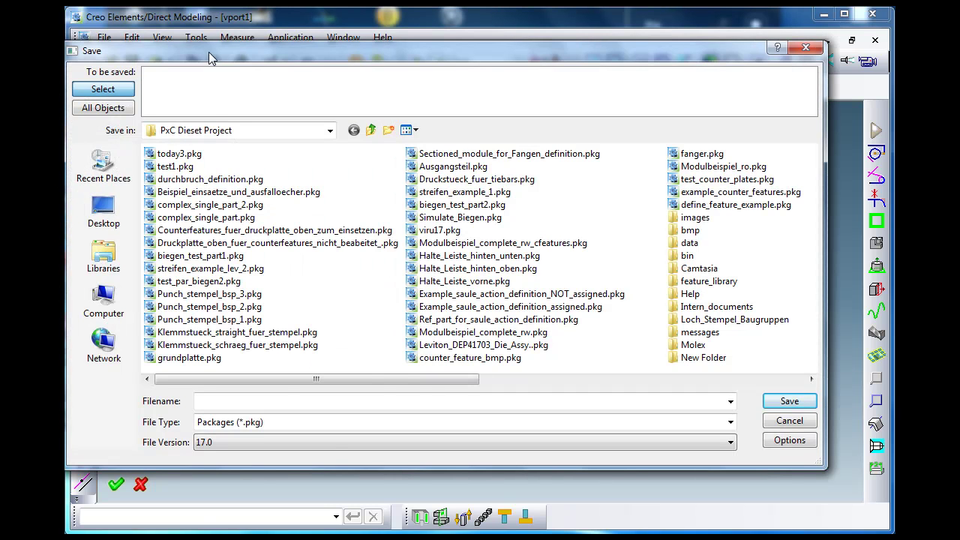
{"action": "left_click", "coordinate": [212, 132]}
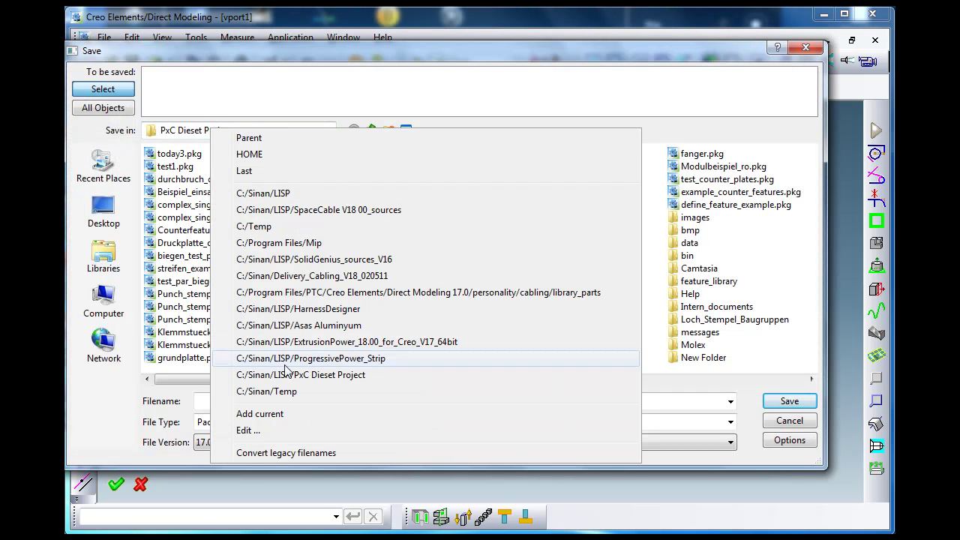
{"action": "left_click", "coordinate": [291, 392]}
{"action": "left_click_drag", "start_coordinate": [341, 64], "coordinate": [657, 80]}
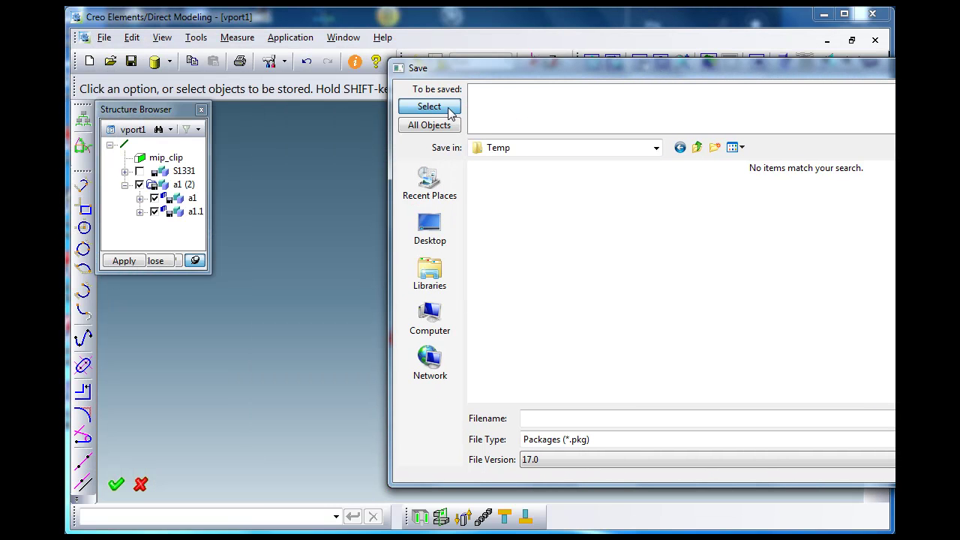
{"action": "left_click", "coordinate": [186, 215]}
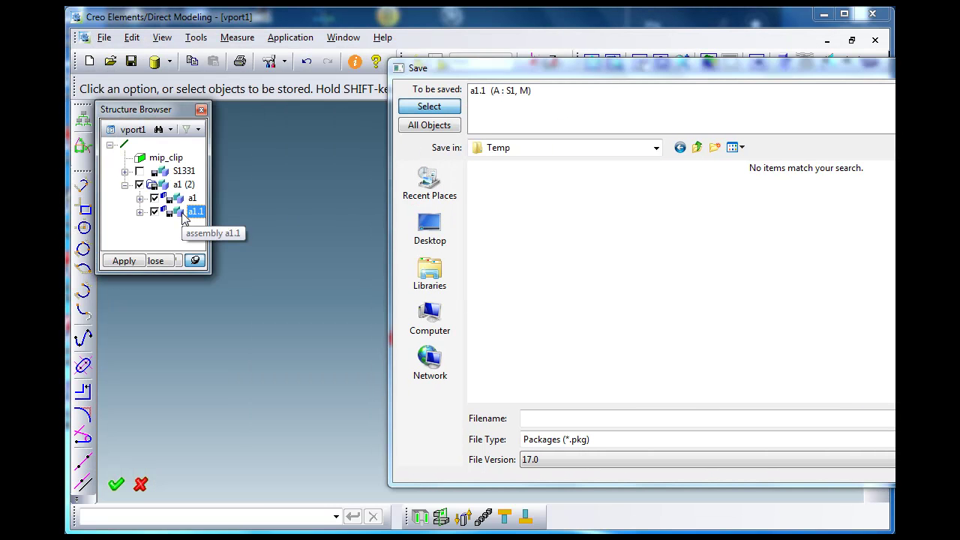
{"action": "left_click", "coordinate": [560, 419]}
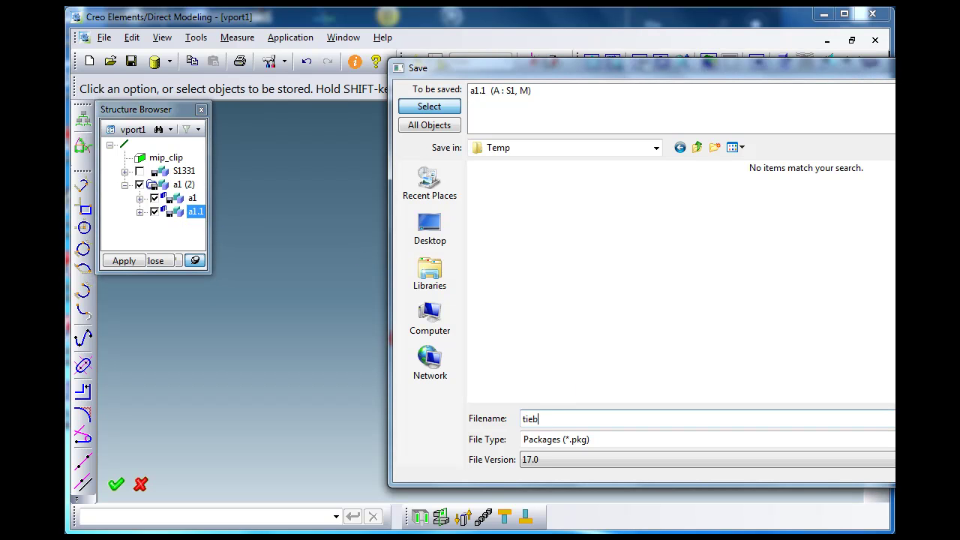
{"action": "type", "text": "tiebar1"}
{"action": "key", "text": "Return"}
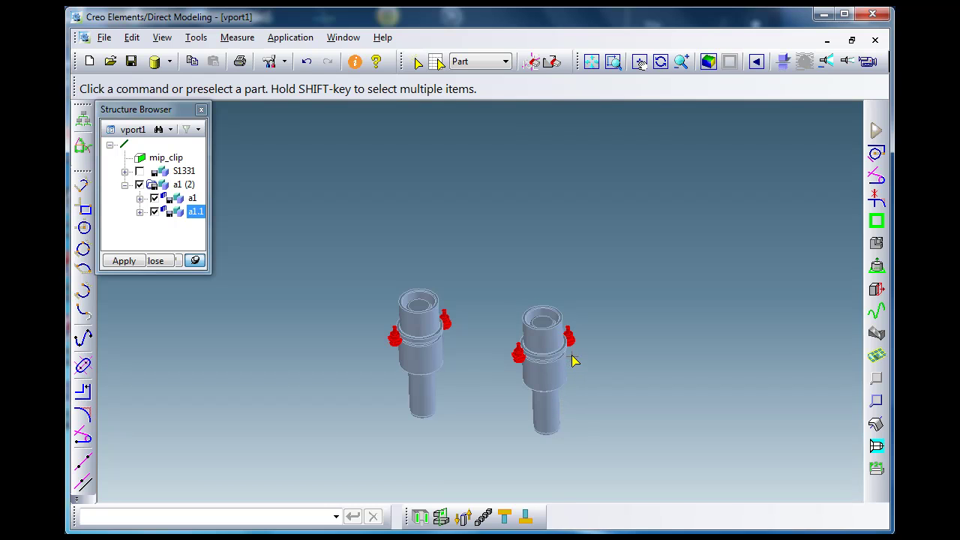
Undo the hiding of S1331 and the move of a1.1 to the origin.
{"action": "left_click", "coordinate": [306, 62]}
{"action": "left_click", "coordinate": [306, 63]}
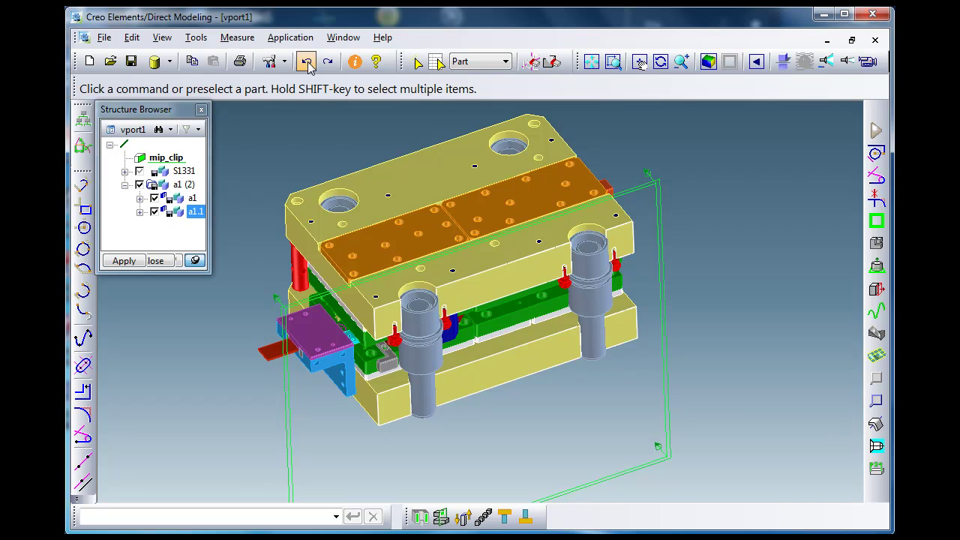
{"action": "middle_click_drag", "start_coordinate": [525, 247], "coordinate": [524, 238]}
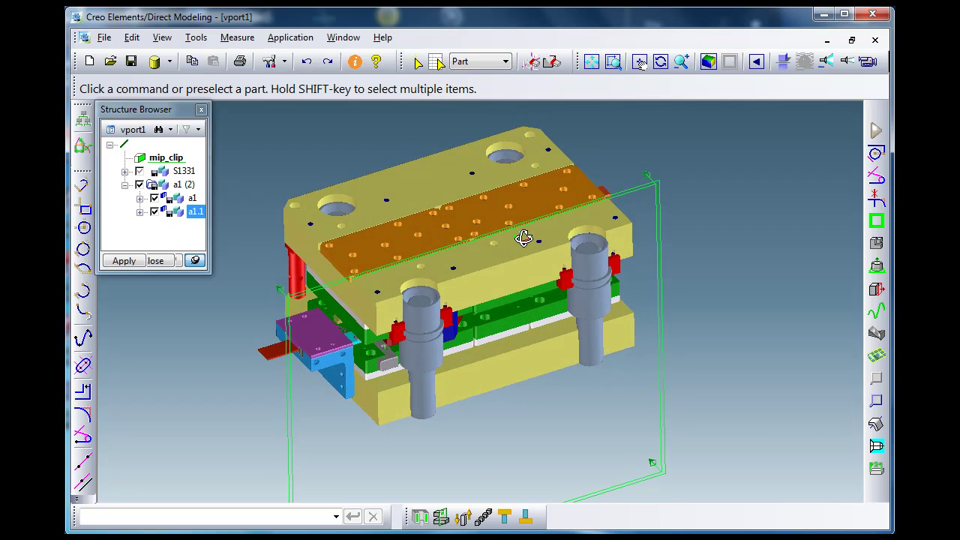
Activate the ProgressivePower.Die application.
{"action": "left_click", "coordinate": [877, 266]}
{"action": "left_click", "coordinate": [289, 37]}
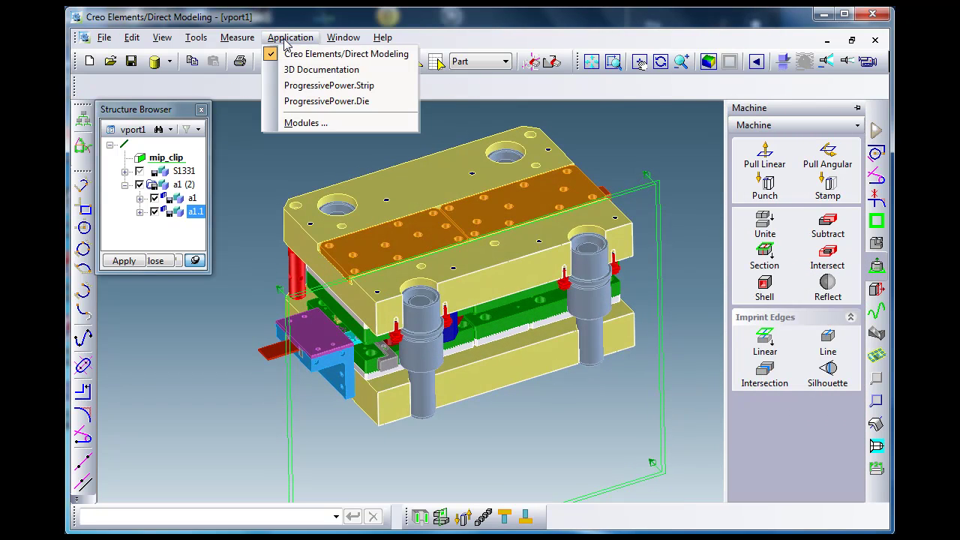
{"action": "left_click", "coordinate": [323, 100]}
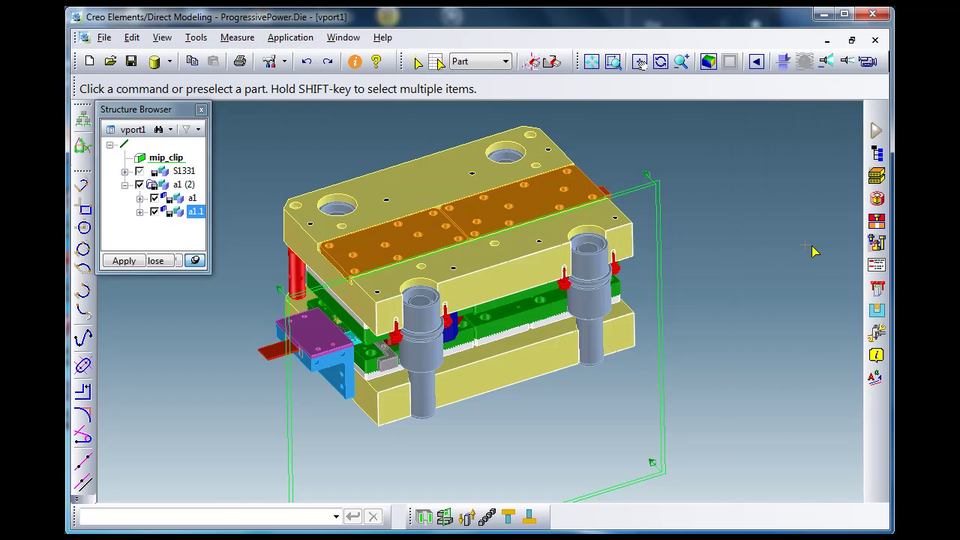
Run the die-specific standard parts library, inspect the picture selections in the Pilots category, and close it.
{"action": "left_click", "coordinate": [876, 241]}
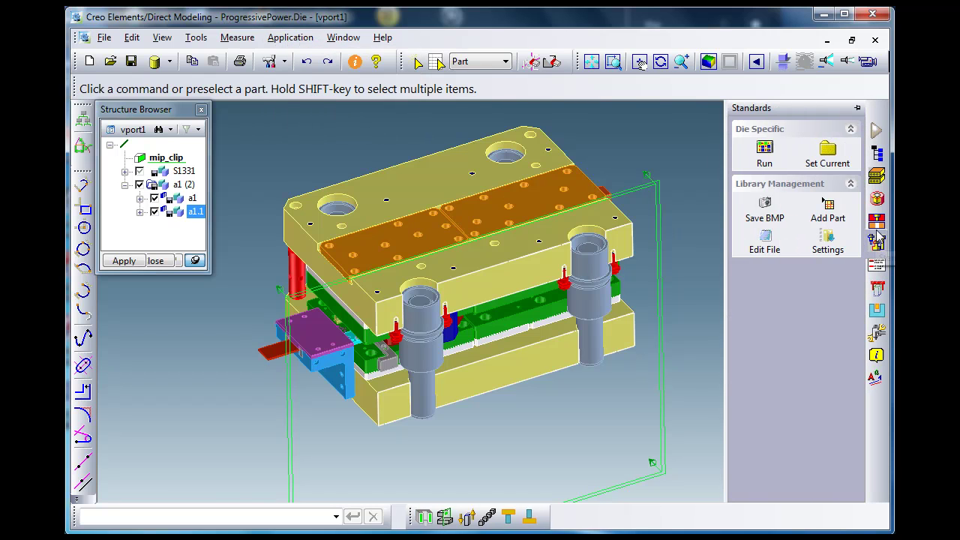
{"action": "left_click", "coordinate": [765, 158]}
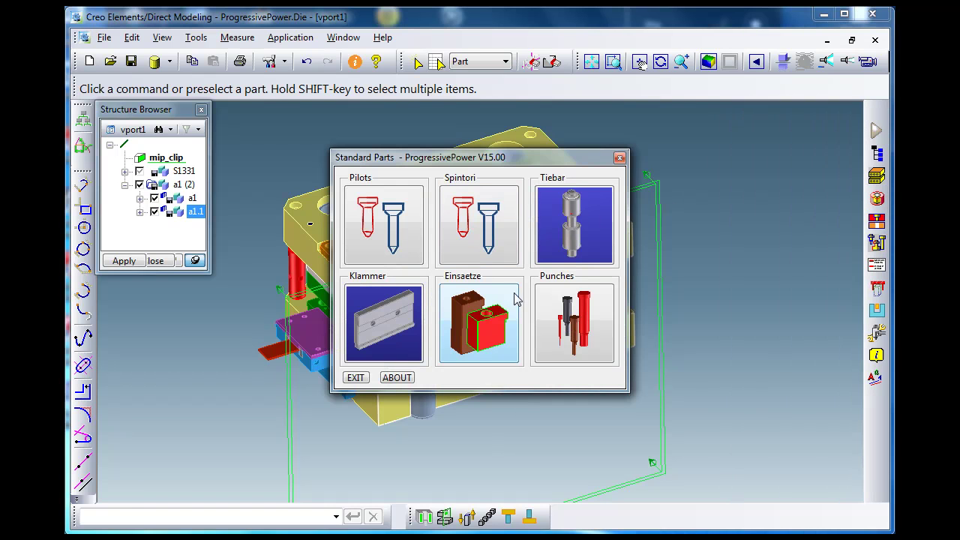
{"action": "left_click", "coordinate": [394, 214]}
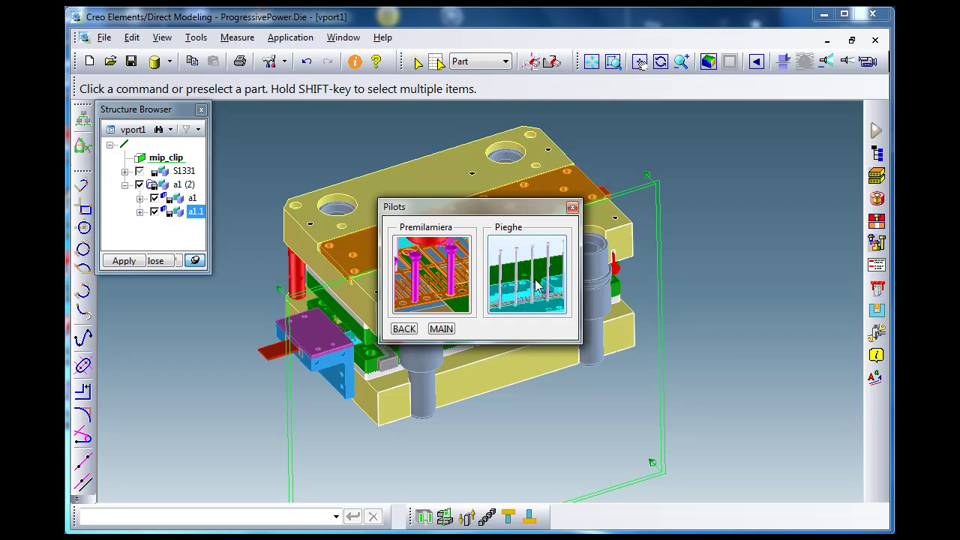
{"action": "left_click", "coordinate": [572, 208]}
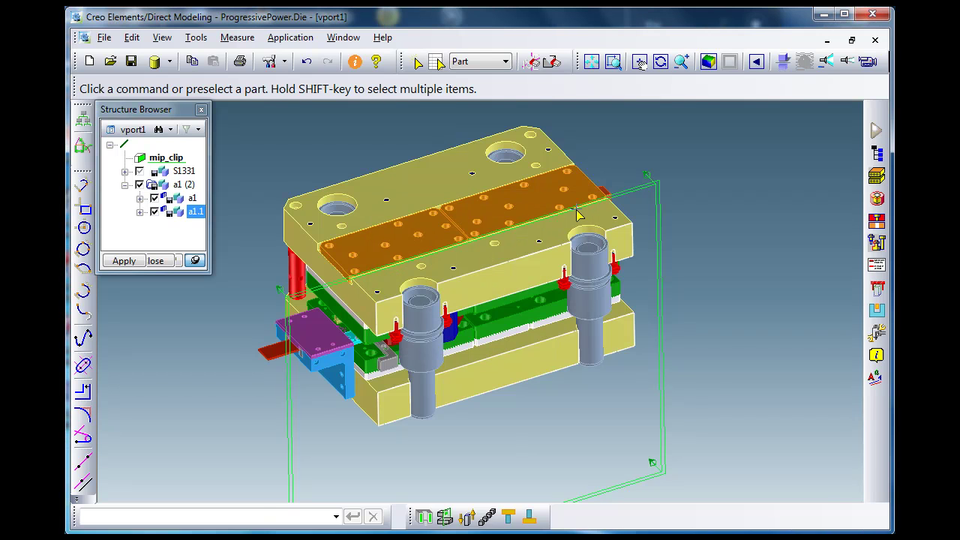
Set up a library BMP capture with the text "Tiebars" on a white background, fitted to the preview.
{"action": "left_click", "coordinate": [877, 242]}
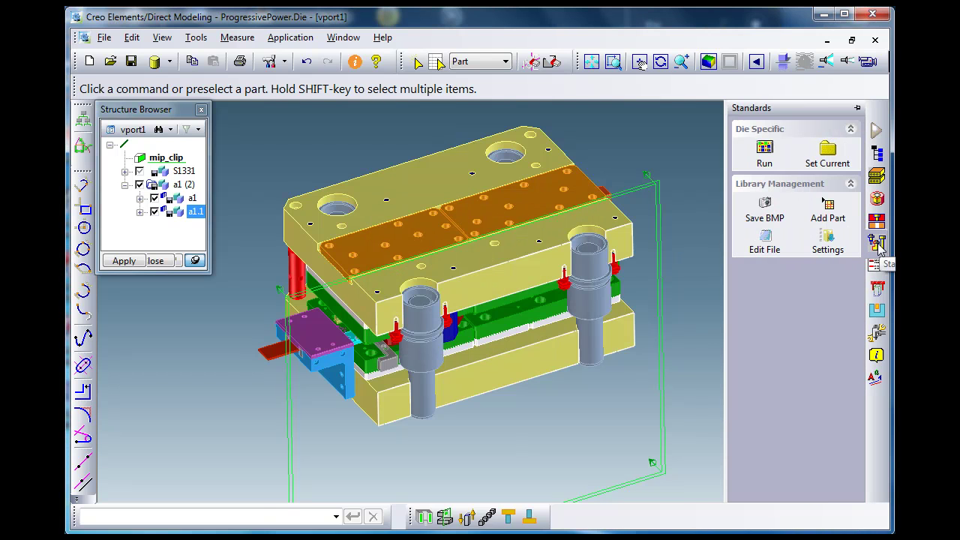
{"action": "left_click", "coordinate": [773, 209]}
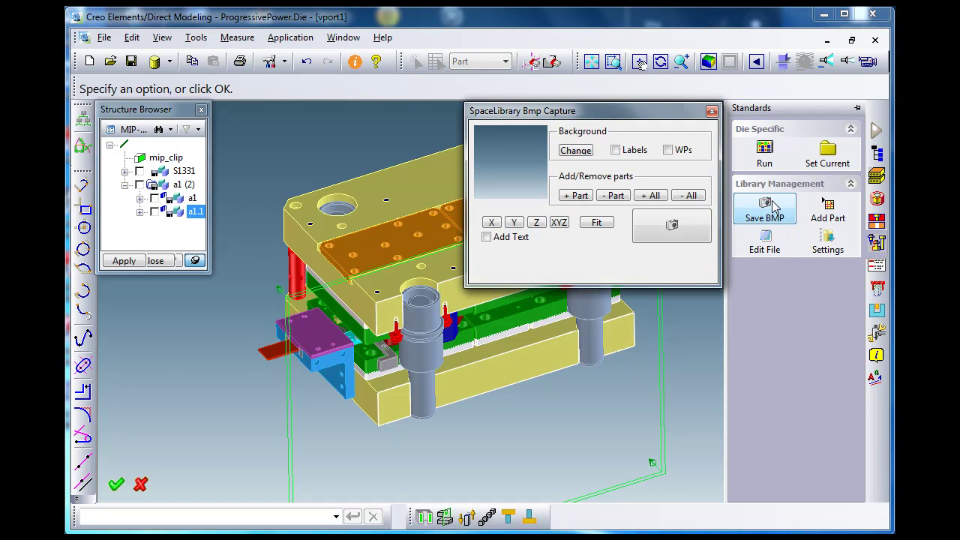
{"action": "left_click", "coordinate": [487, 237]}
{"action": "left_click", "coordinate": [531, 256]}
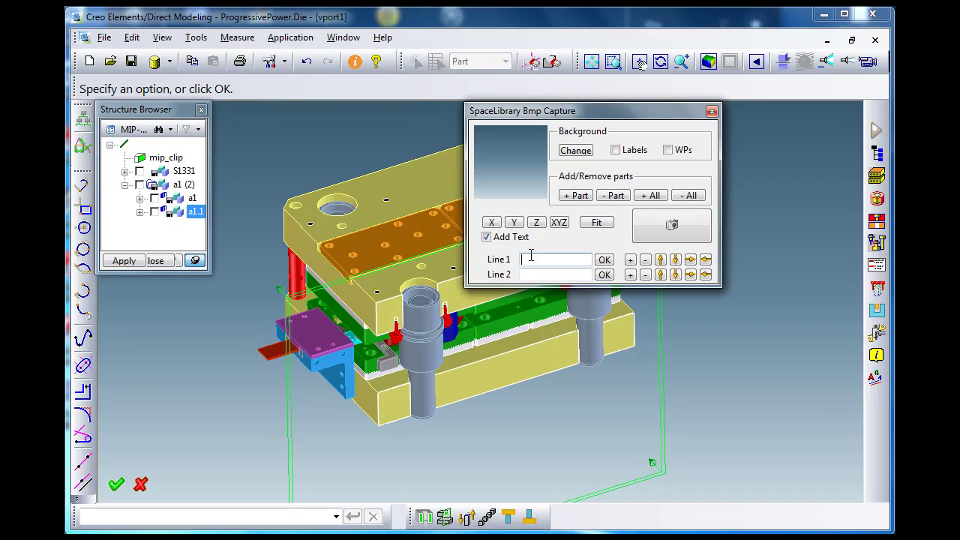
{"action": "type", "text": "Tiebars"}
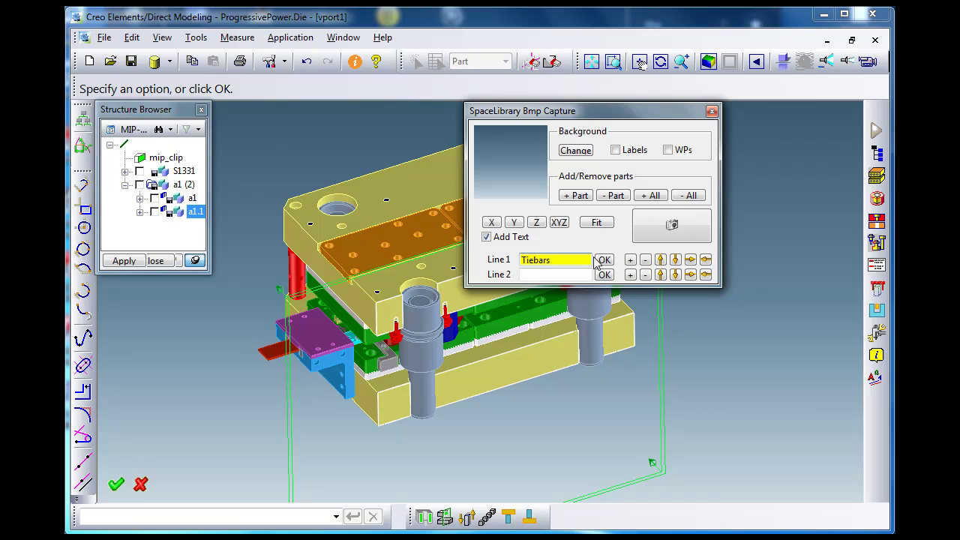
{"action": "left_click", "coordinate": [601, 260]}
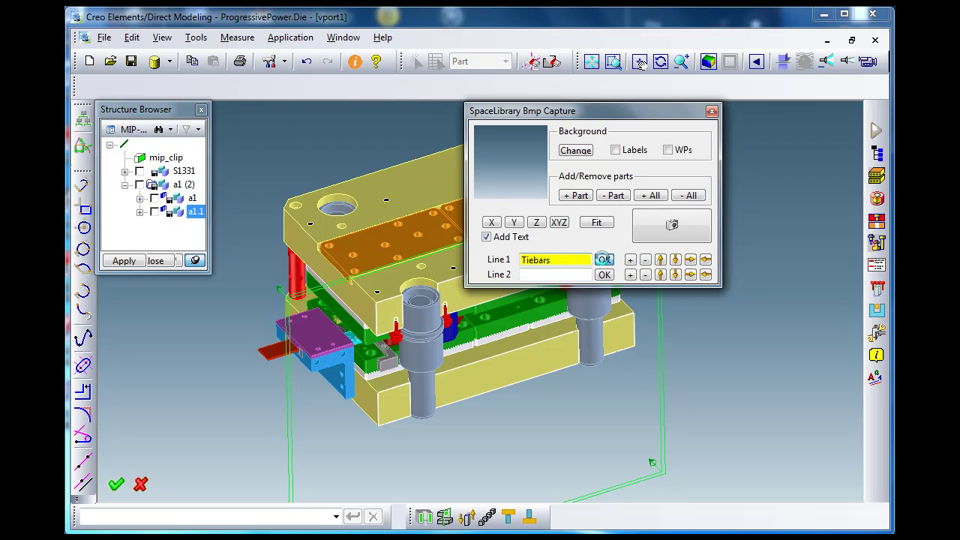
{"action": "left_click", "coordinate": [579, 152]}
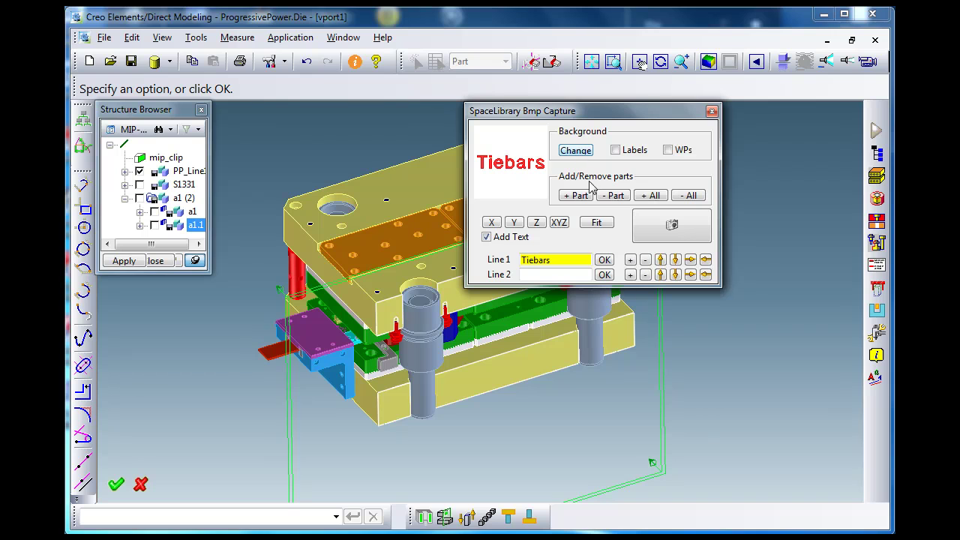
{"action": "left_click", "coordinate": [594, 223]}
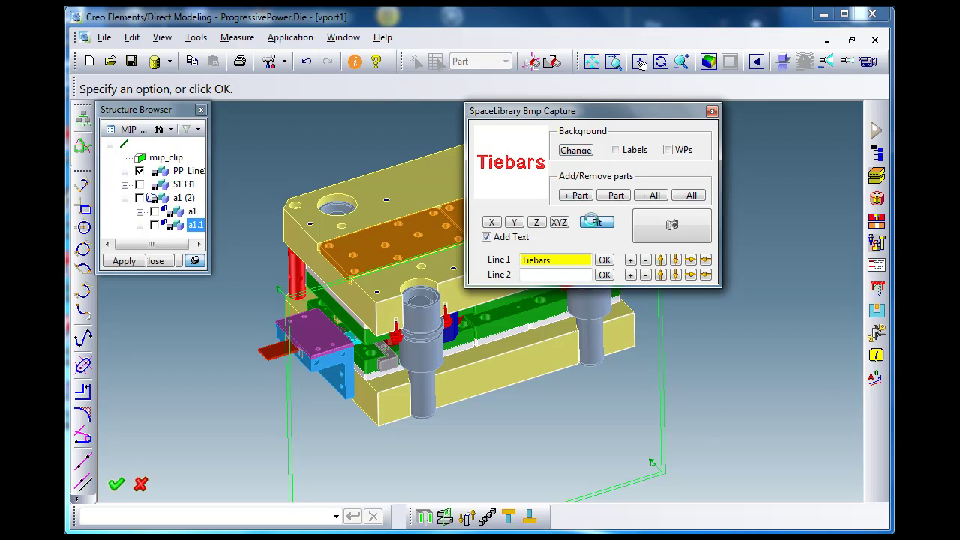
Capture the text preview as tiebars.bmp in the Temp folder and close the capture dialog.
{"action": "left_click", "coordinate": [663, 234]}
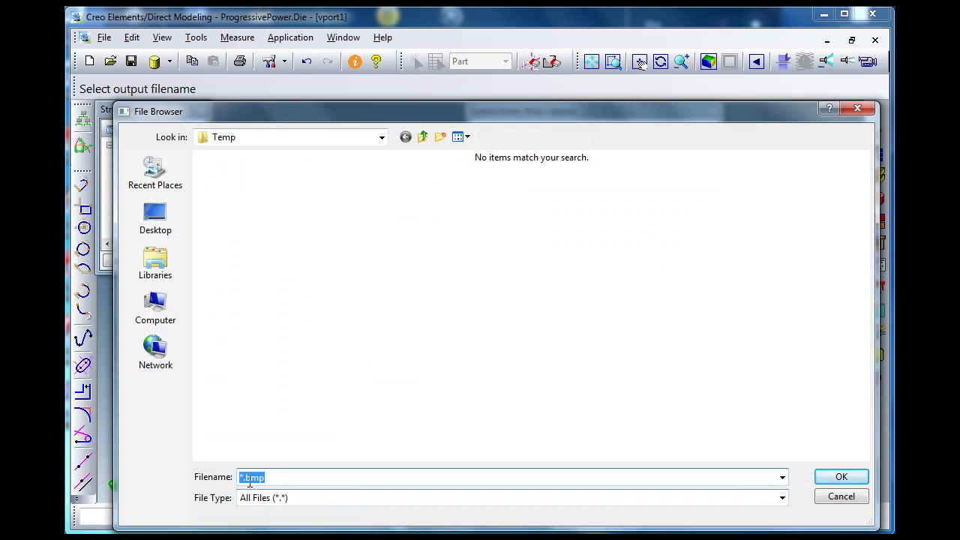
{"action": "left_click", "coordinate": [242, 478]}
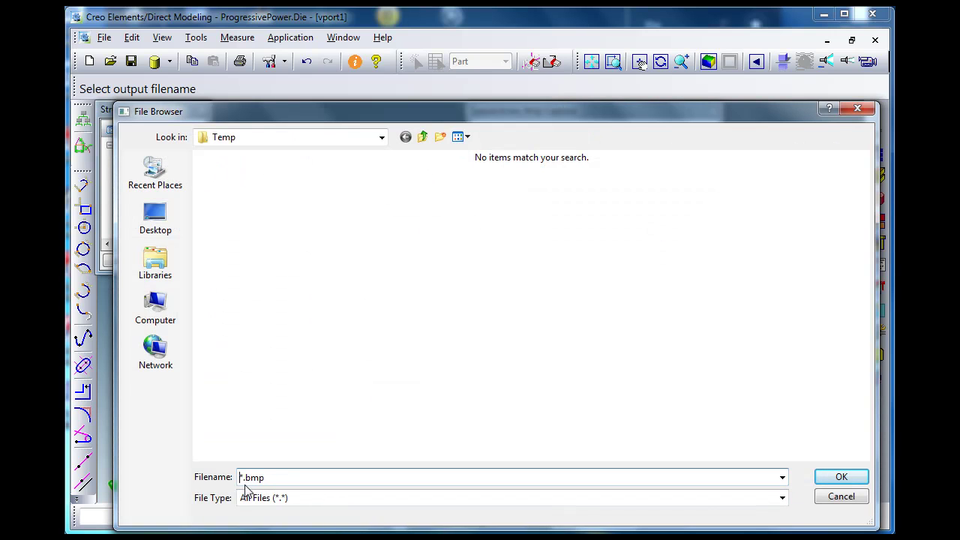
{"action": "key", "text": "Delete"}
{"action": "key", "text": "Delete"}
{"action": "type", "text": "tiebar"}
{"action": "key", "text": "Return"}
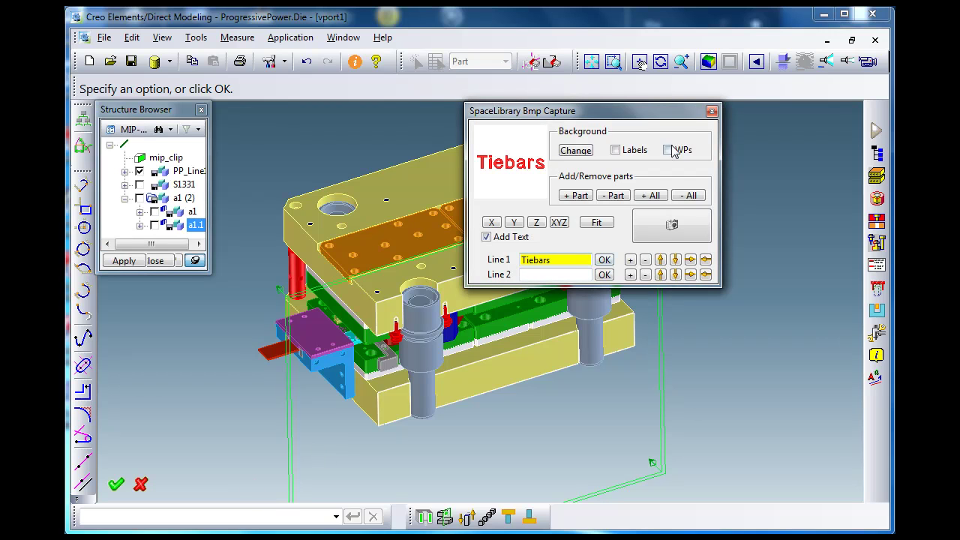
{"action": "left_click", "coordinate": [712, 112]}
Prepare another library BMP capture of the guide pillar and hide the clip planes in its preview.
{"action": "left_click", "coordinate": [877, 248]}
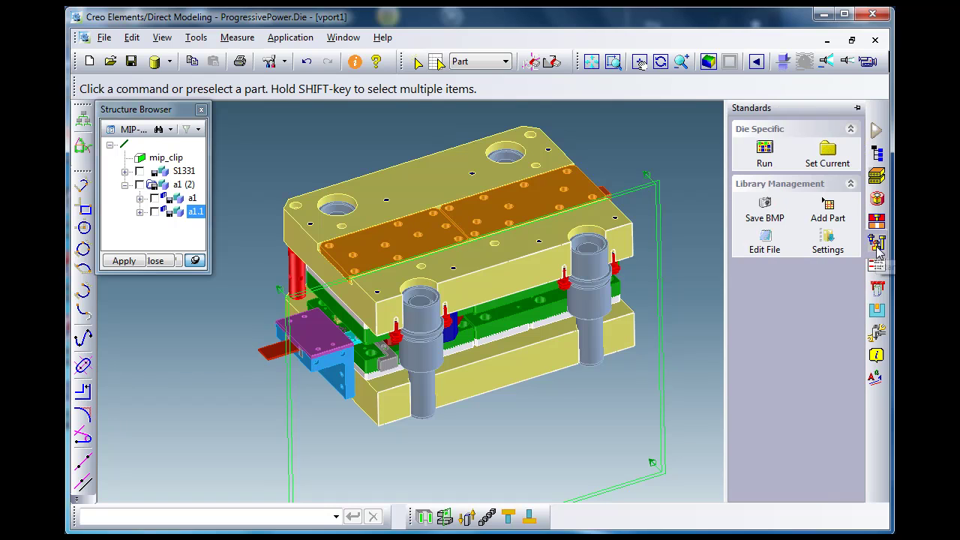
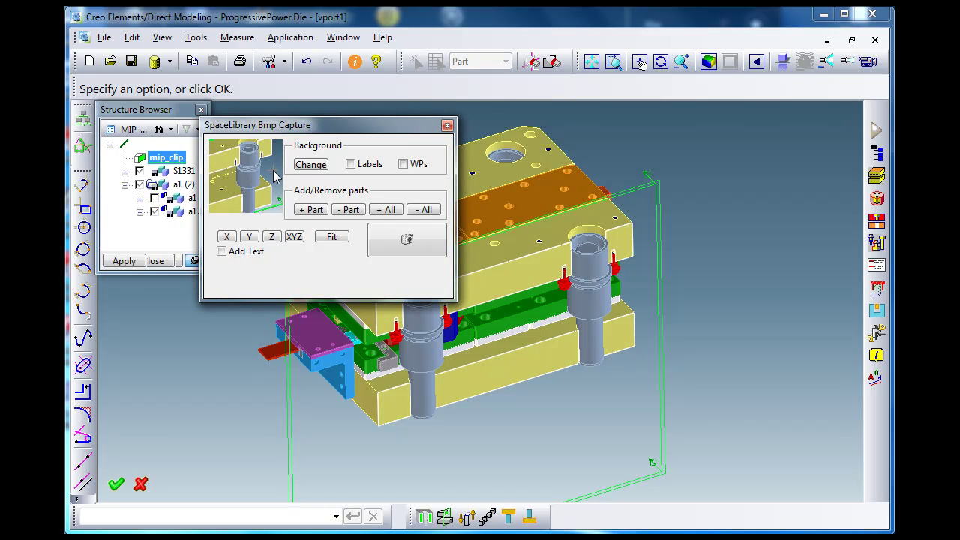
{"action": "right_click", "coordinate": [274, 173]}
{"action": "left_click", "coordinate": [336, 478]}
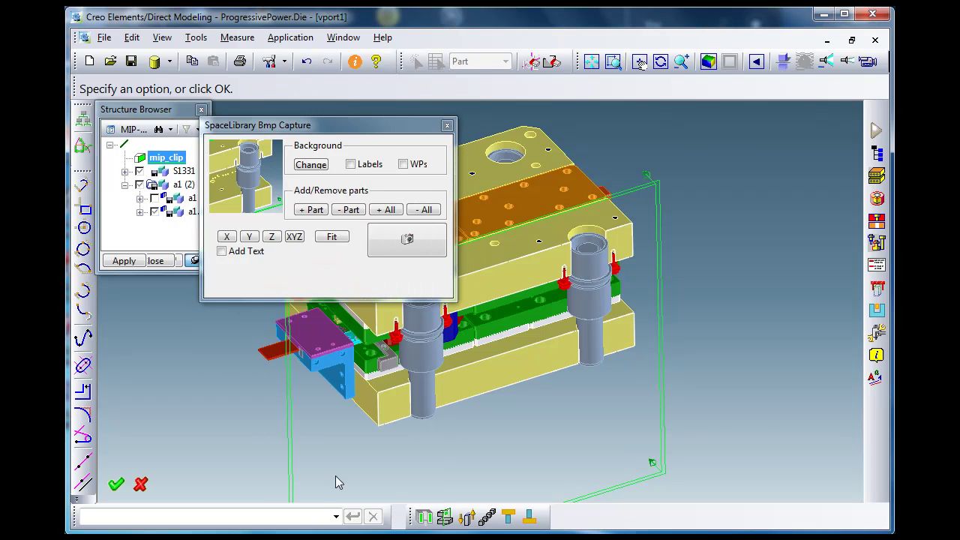
{"action": "left_click", "coordinate": [197, 290]}
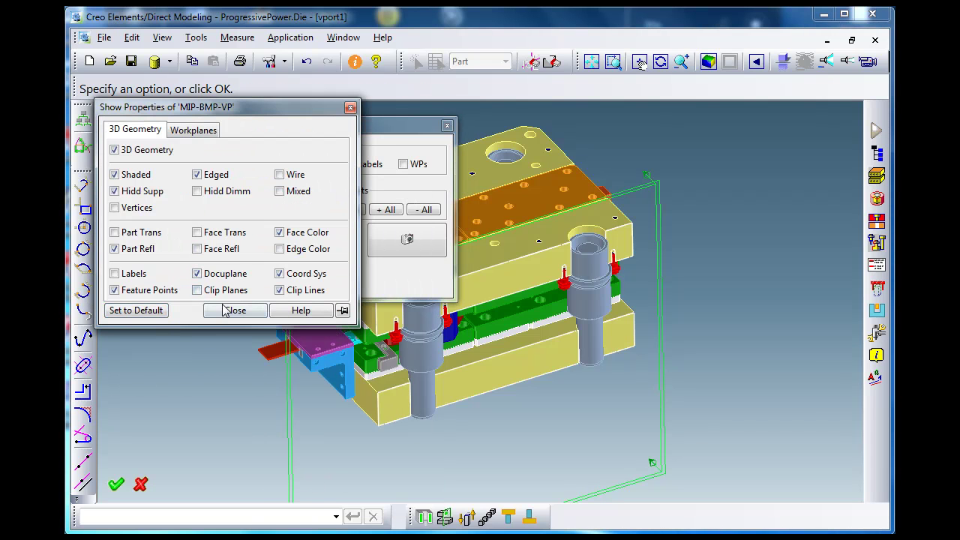
{"action": "left_click", "coordinate": [230, 310]}
Frame the guide pillar with the die plates in the capture preview and change the background to the dark blue gradient.
{"action": "middle_click_drag", "start_coordinate": [261, 182], "coordinate": [281, 200]}
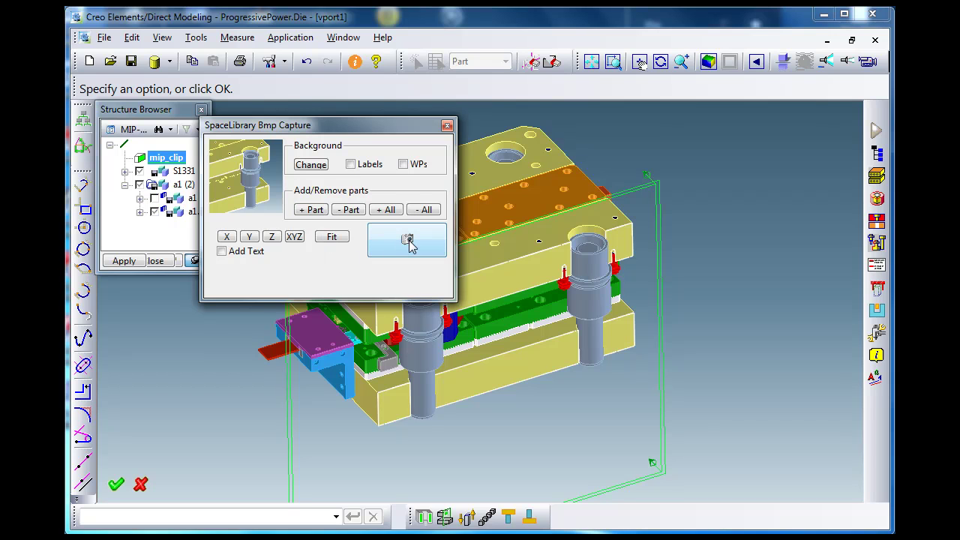
{"action": "left_click", "coordinate": [313, 166]}
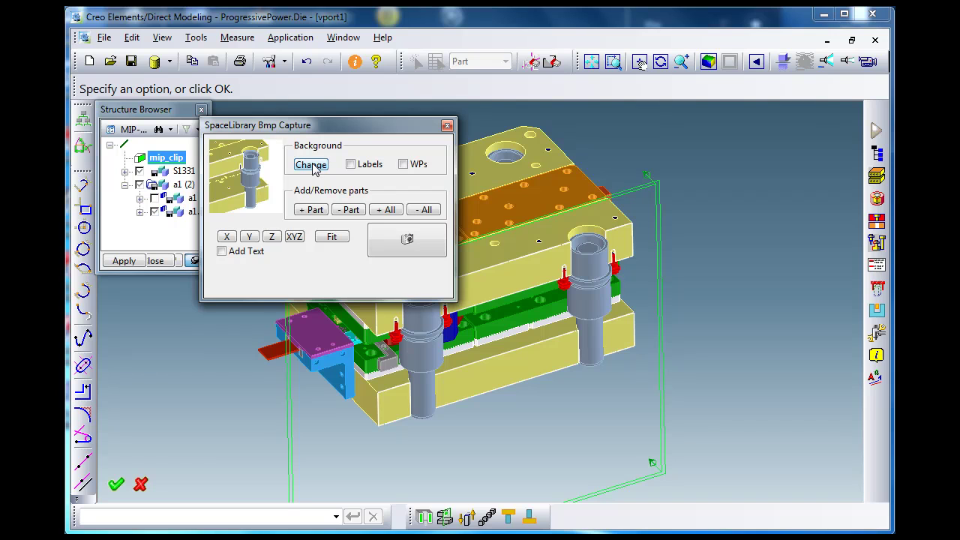
{"action": "left_click", "coordinate": [314, 166]}
{"action": "left_click", "coordinate": [314, 166]}
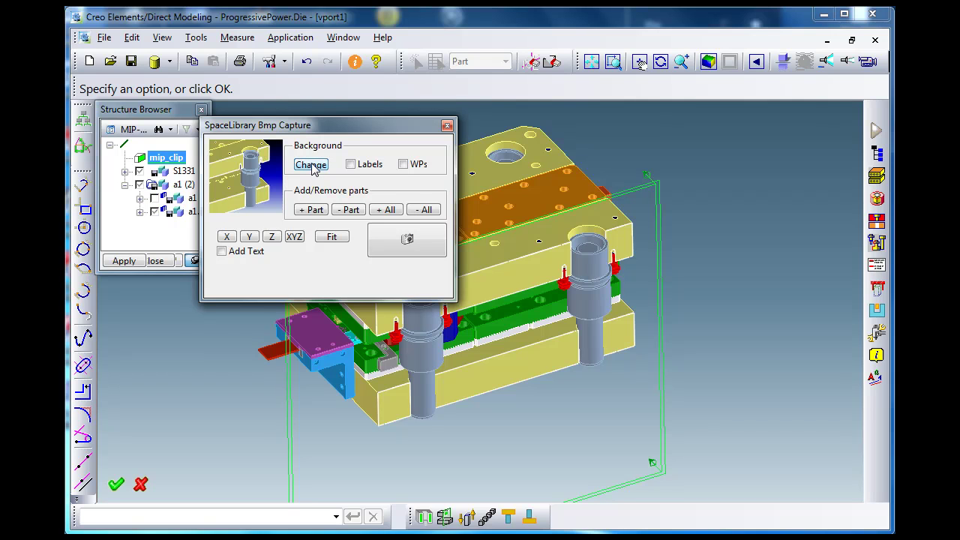
Capture the guide pillar preview as tiebar1.bmp in the Temp folder and close the capture dialog.
{"action": "left_click", "coordinate": [403, 237]}
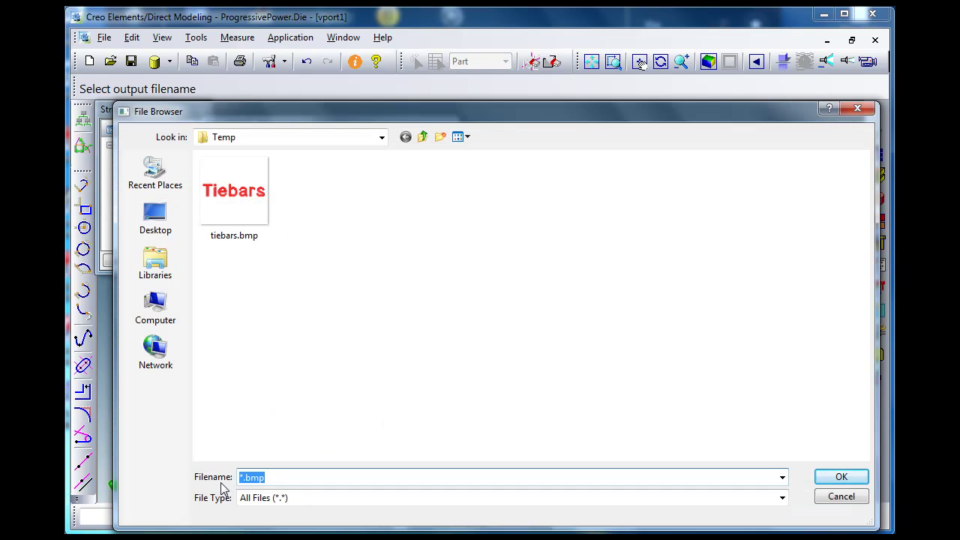
{"action": "left_click", "coordinate": [242, 477]}
{"action": "key", "text": "Delete"}
{"action": "key", "text": "Delete"}
{"action": "type", "text": "tiebar1"}
{"action": "key", "text": "Return"}
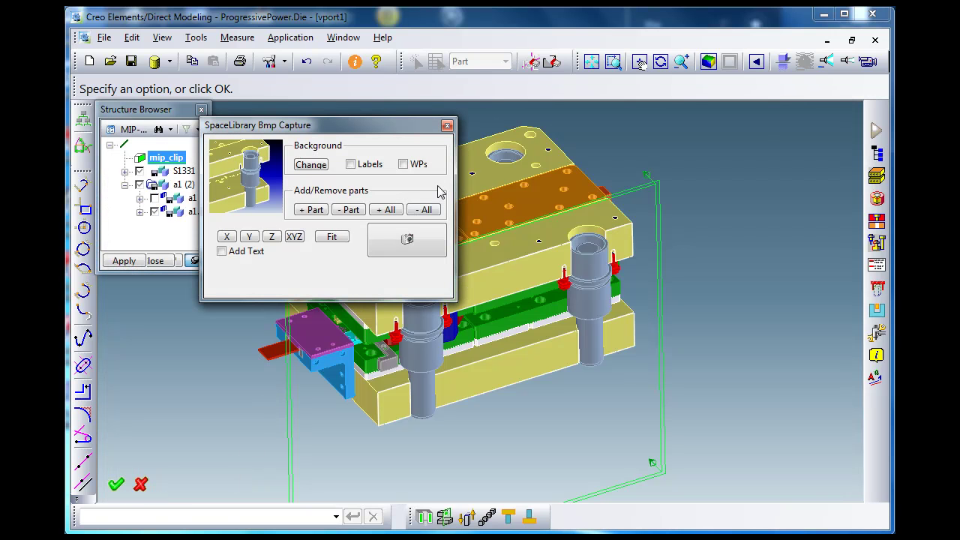
{"action": "left_click", "coordinate": [447, 126]}
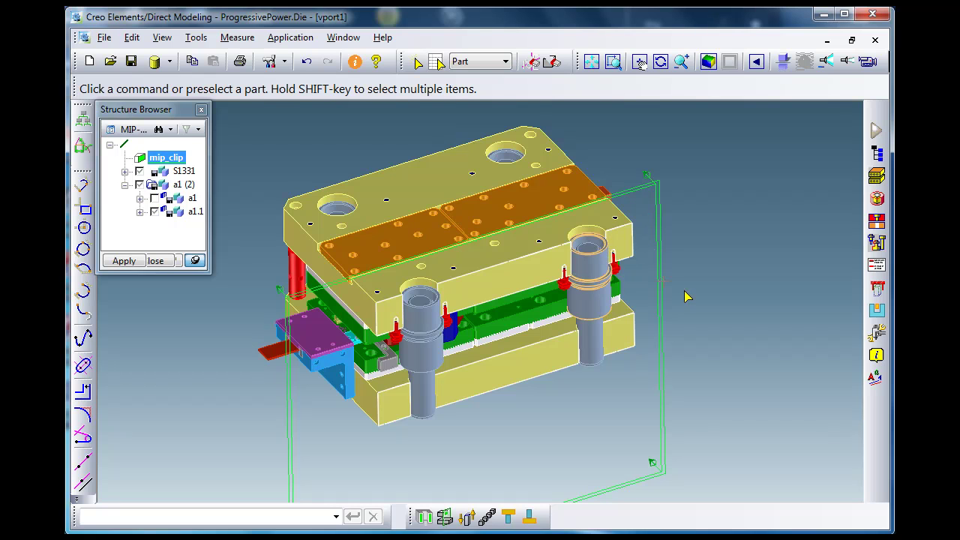
{"action": "left_click", "coordinate": [877, 242]}
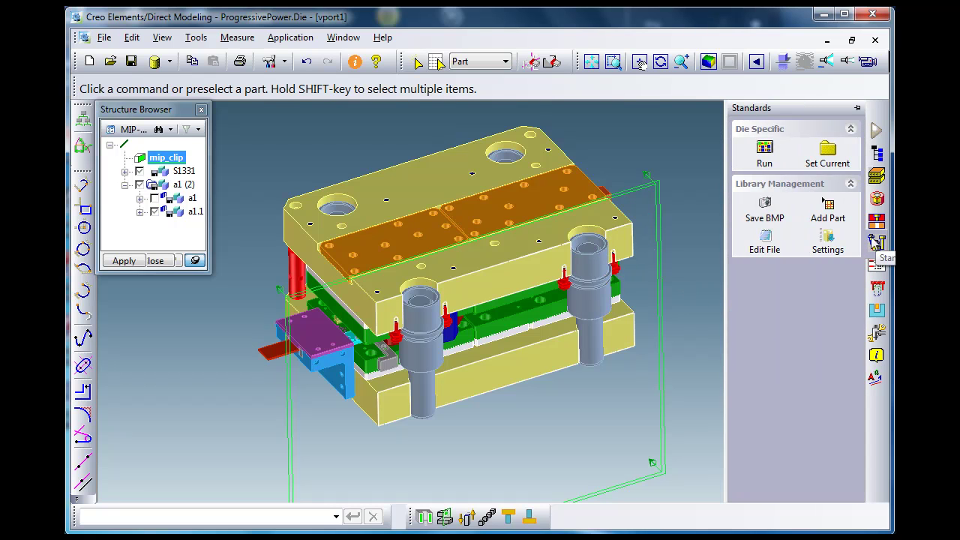
Start adding a part to the die standards in a new library file named Mip_standards.
{"action": "left_click", "coordinate": [825, 217]}
{"action": "left_click_drag", "start_coordinate": [667, 102], "coordinate": [652, 65]}
{"action": "left_click", "coordinate": [629, 122]}
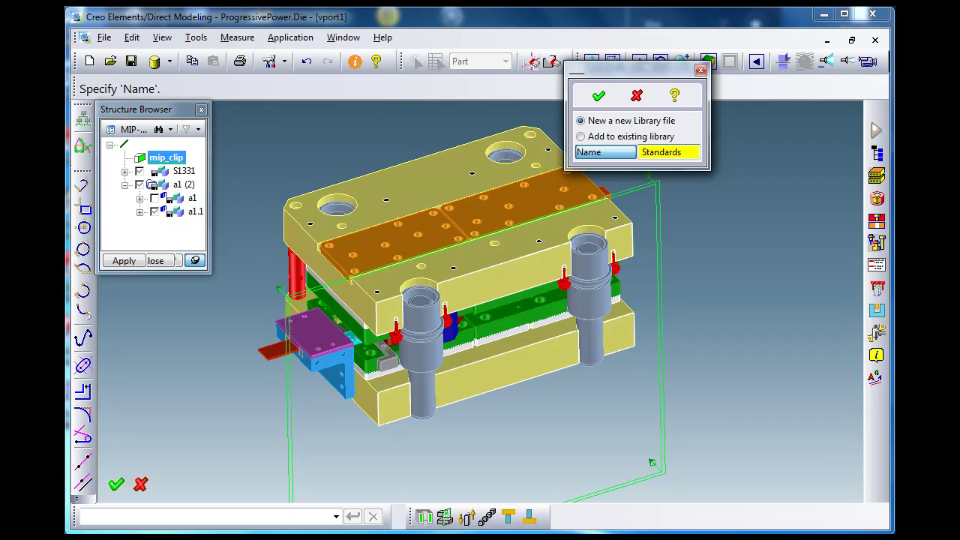
{"action": "key", "text": "Return"}
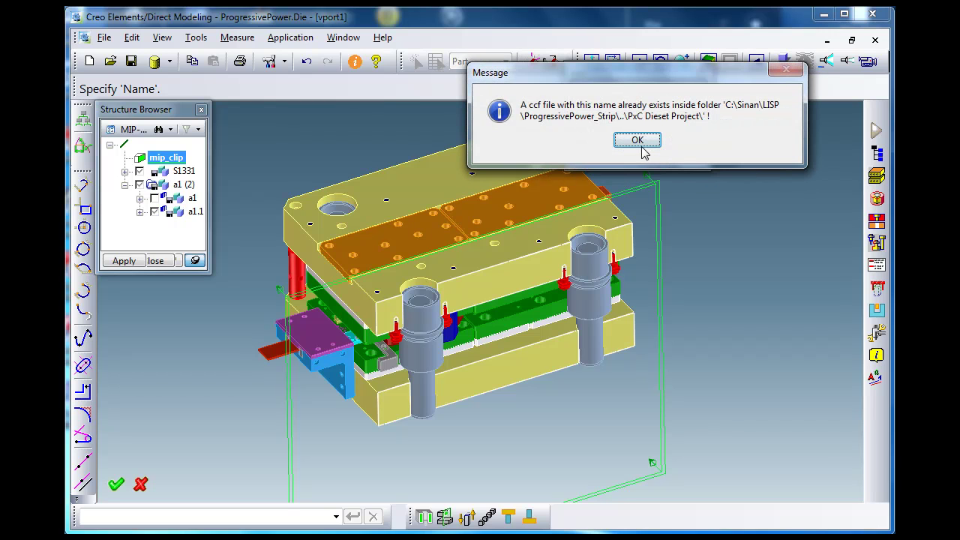
{"action": "left_click", "coordinate": [637, 141]}
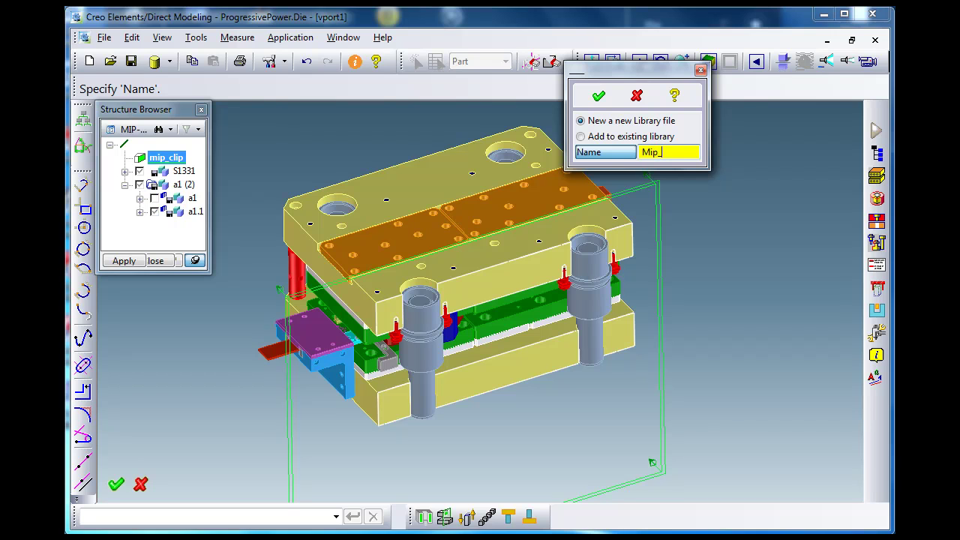
{"action": "type", "text": "ds"}
{"action": "key", "text": "Return"}
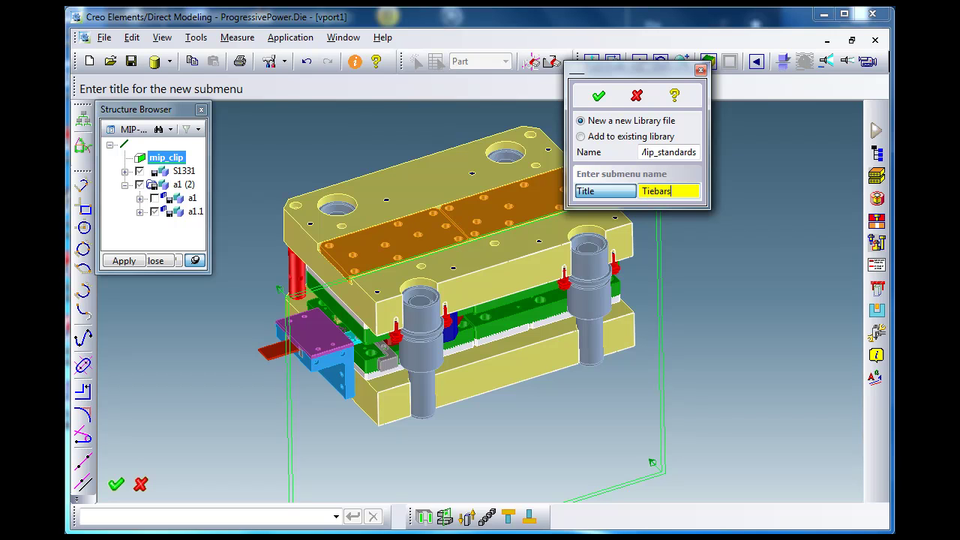
Title the new submenu Tiebars and assign the stored tiebars.bmp as its image.
{"action": "key", "text": "Return"}
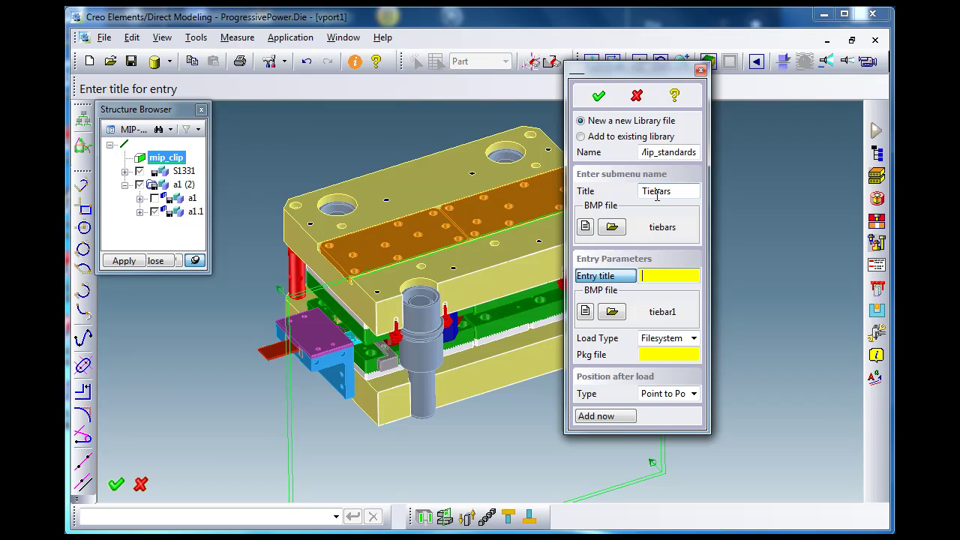
{"action": "left_click", "coordinate": [588, 226]}
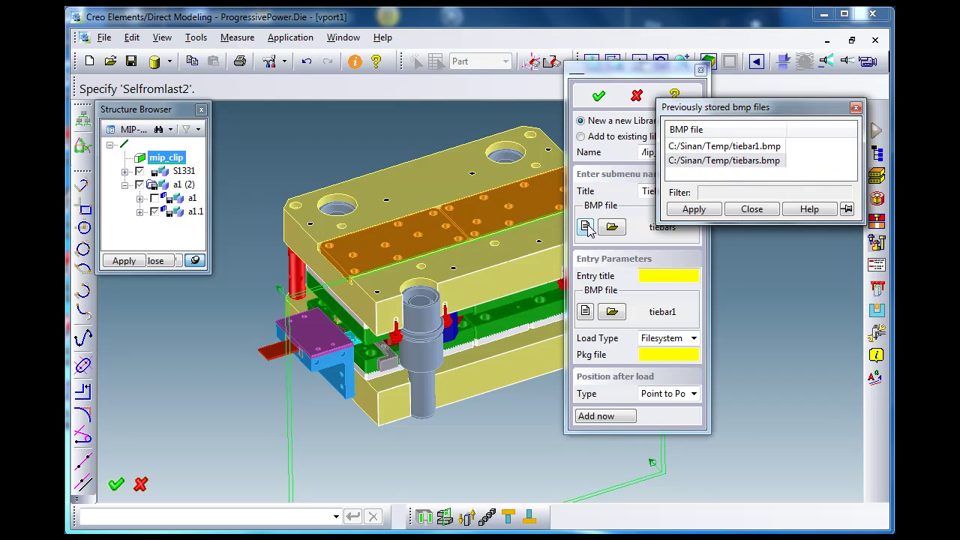
{"action": "double_click", "coordinate": [703, 161]}
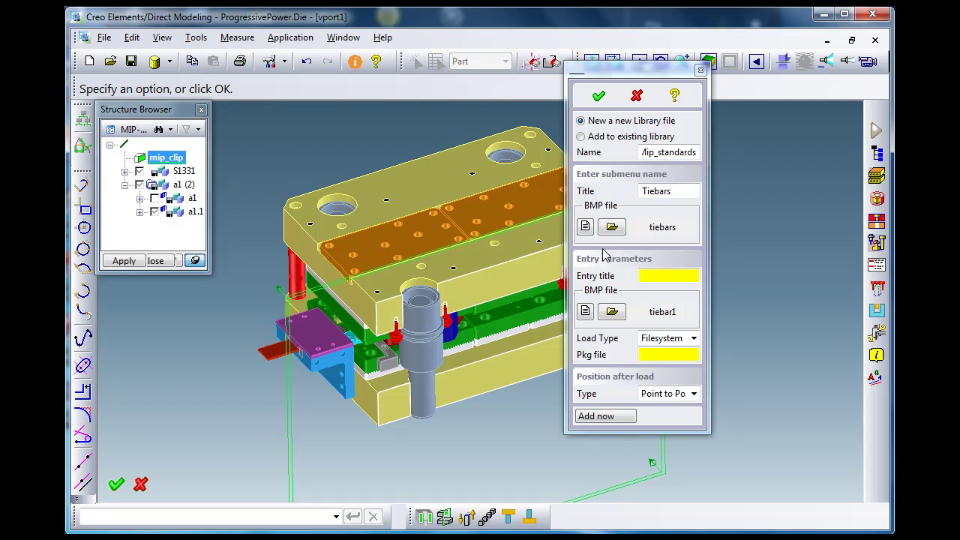
Title the library entry Type 1 and load tiebar1.pkg from the Temp folder as its package file.
{"action": "left_click", "coordinate": [652, 276]}
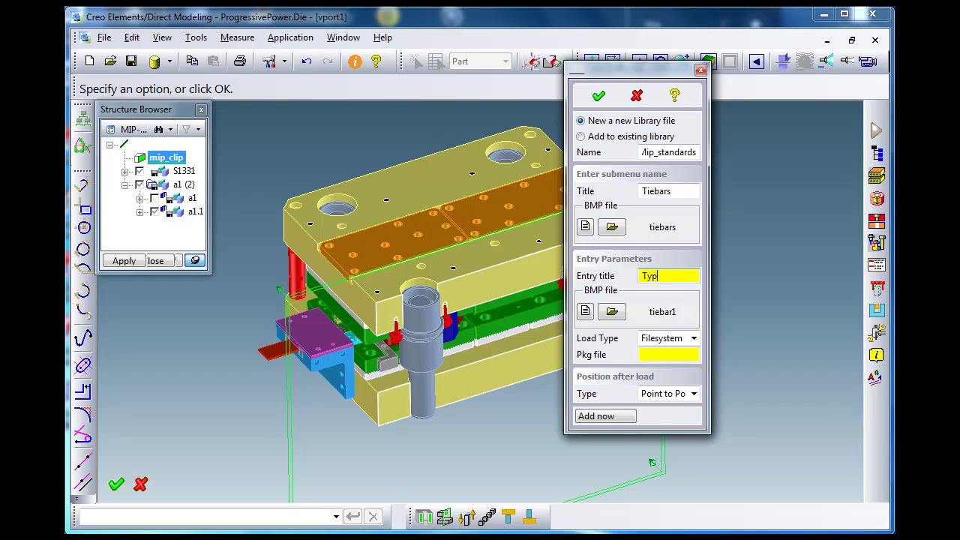
{"action": "type", "text": "1"}
{"action": "key", "text": "Return"}
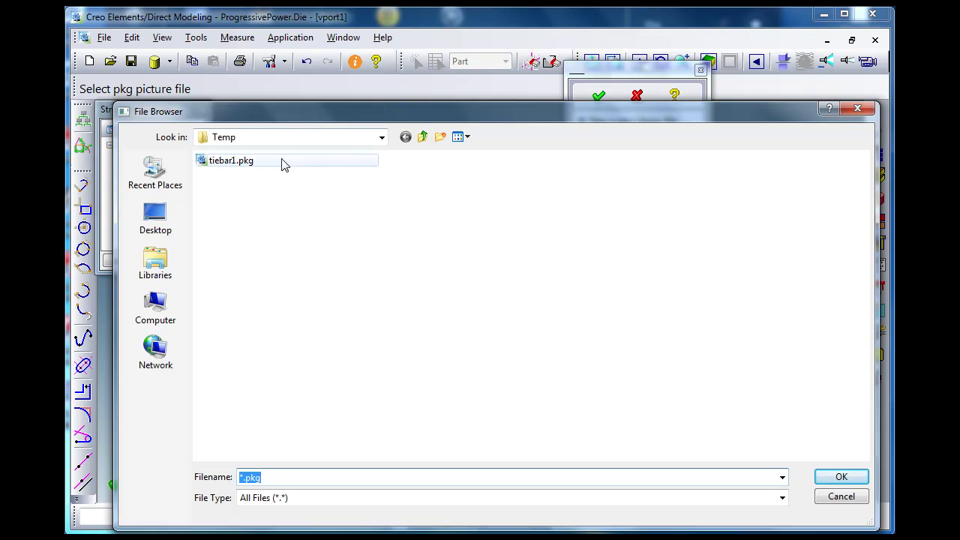
{"action": "left_click", "coordinate": [248, 163]}
{"action": "left_click", "coordinate": [210, 165]}
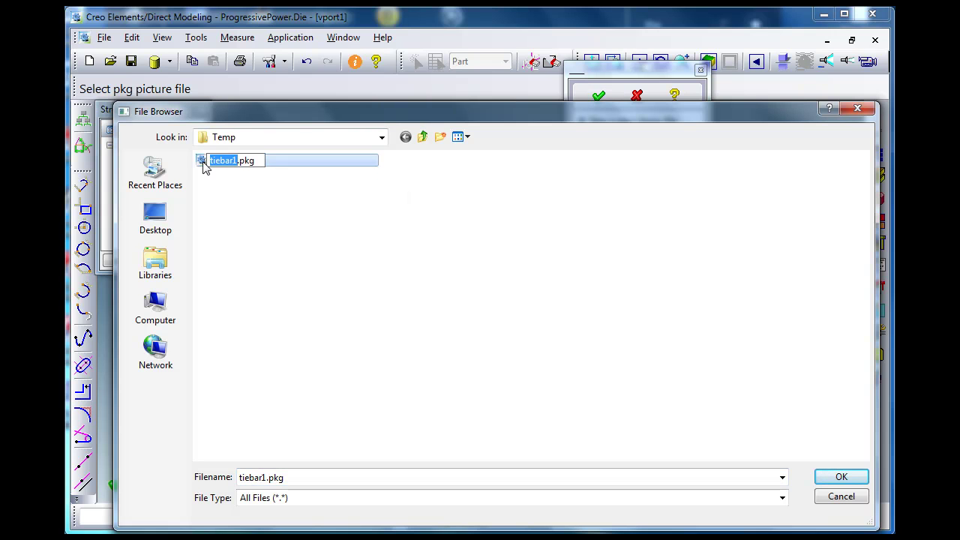
{"action": "left_click", "coordinate": [203, 166]}
{"action": "double_click", "coordinate": [204, 166]}
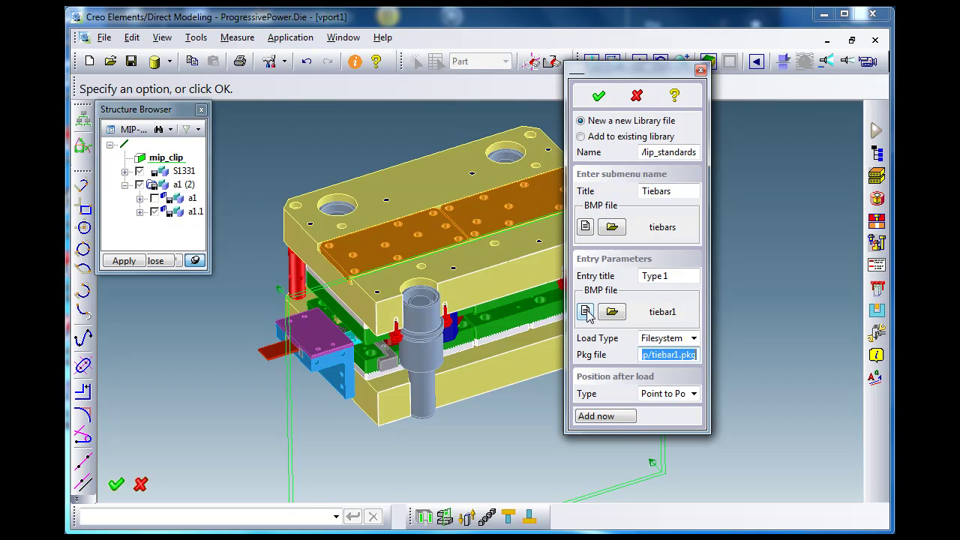
Assign tiebar1.bmp to the Type 1 entry with point-to-point positioning, and add the entry to the library.
{"action": "left_click", "coordinate": [586, 311]}
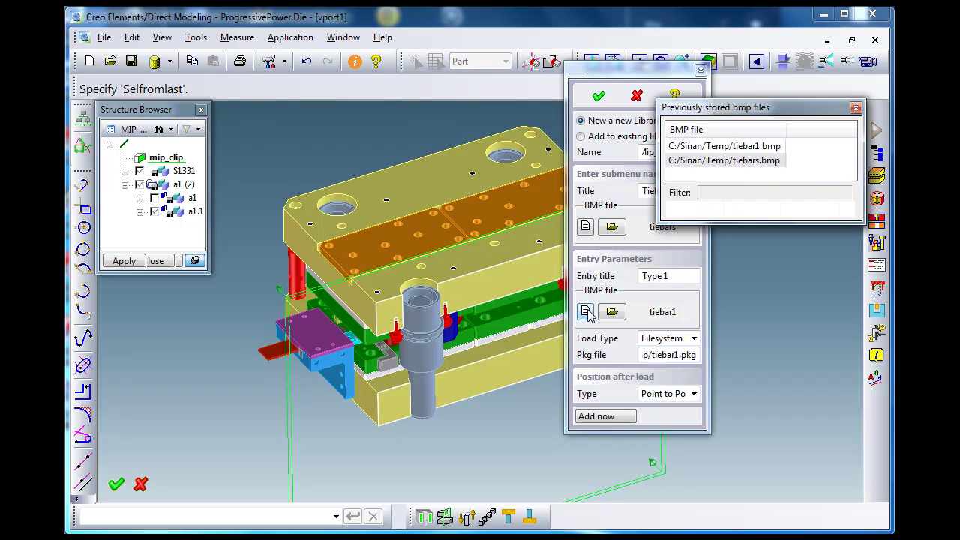
{"action": "double_click", "coordinate": [698, 147]}
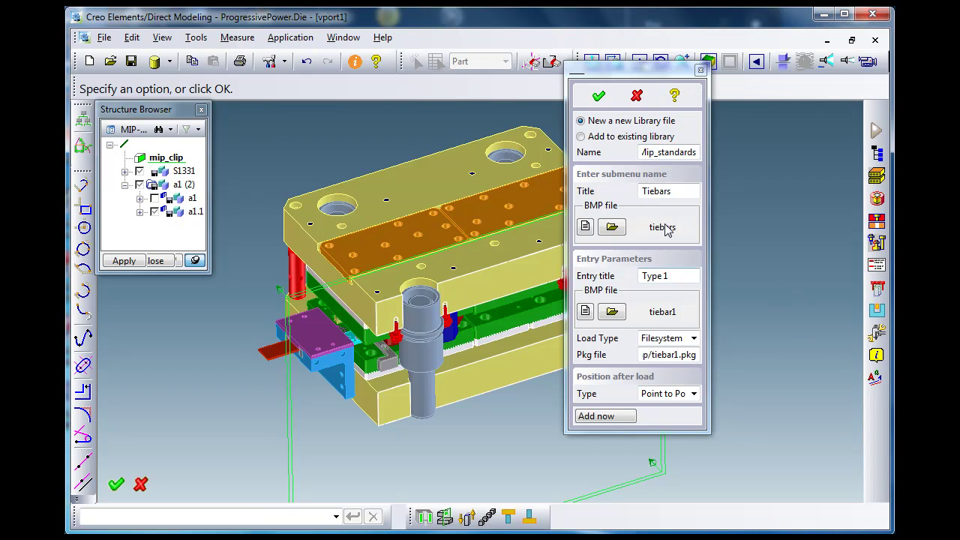
{"action": "left_click", "coordinate": [694, 394]}
{"action": "left_click", "coordinate": [687, 408]}
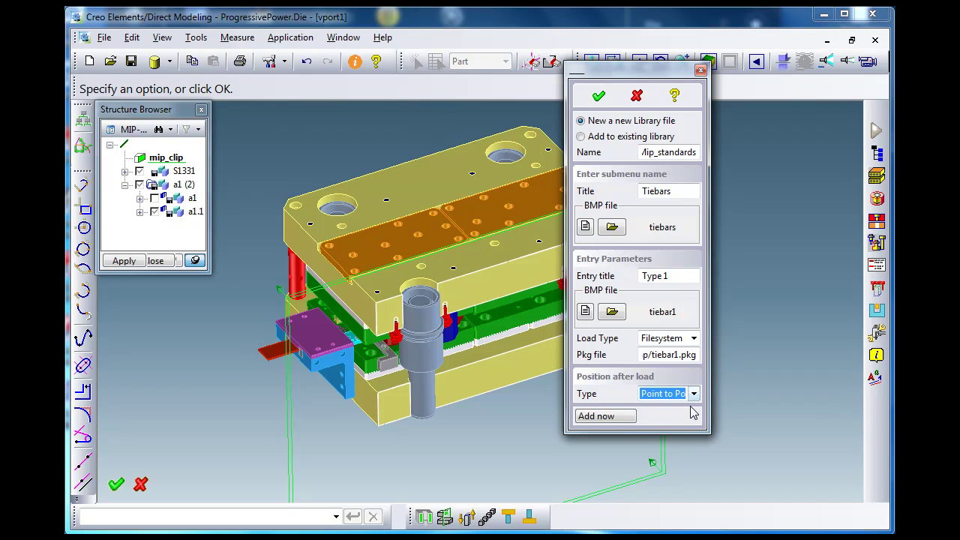
{"action": "left_click", "coordinate": [620, 417]}
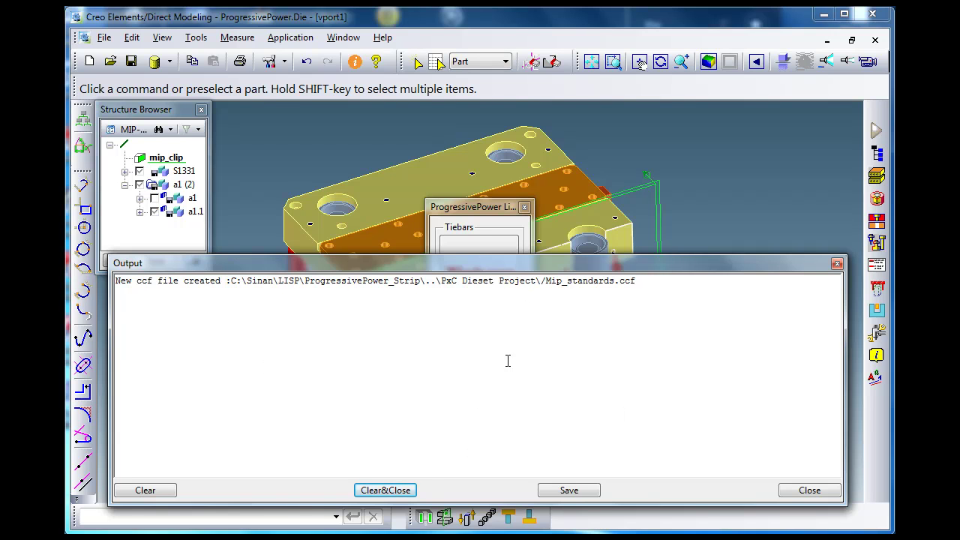
{"action": "left_click", "coordinate": [405, 491]}
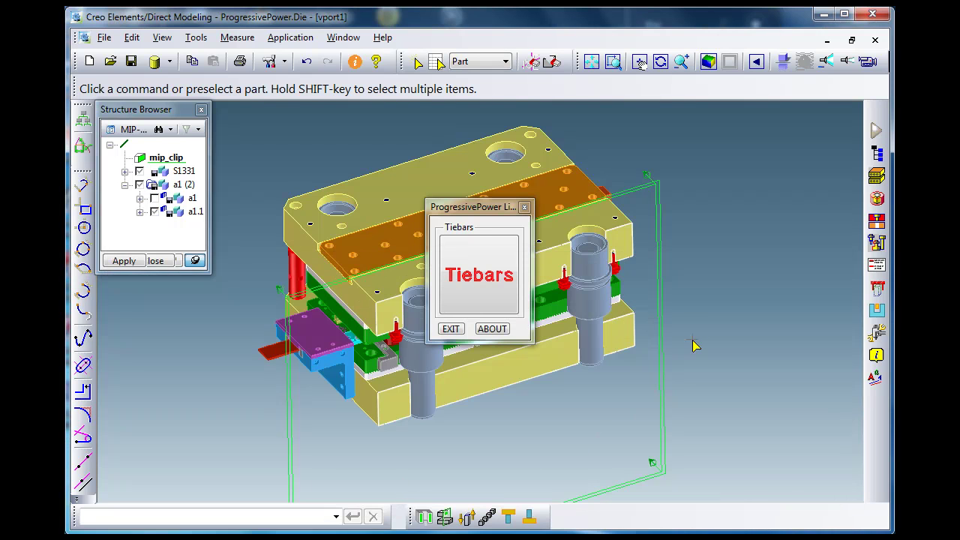
Check the Tiebars category and its Type 1 entry in the standards library, and close the library window.
{"action": "left_click_drag", "start_coordinate": [498, 208], "coordinate": [456, 146]}
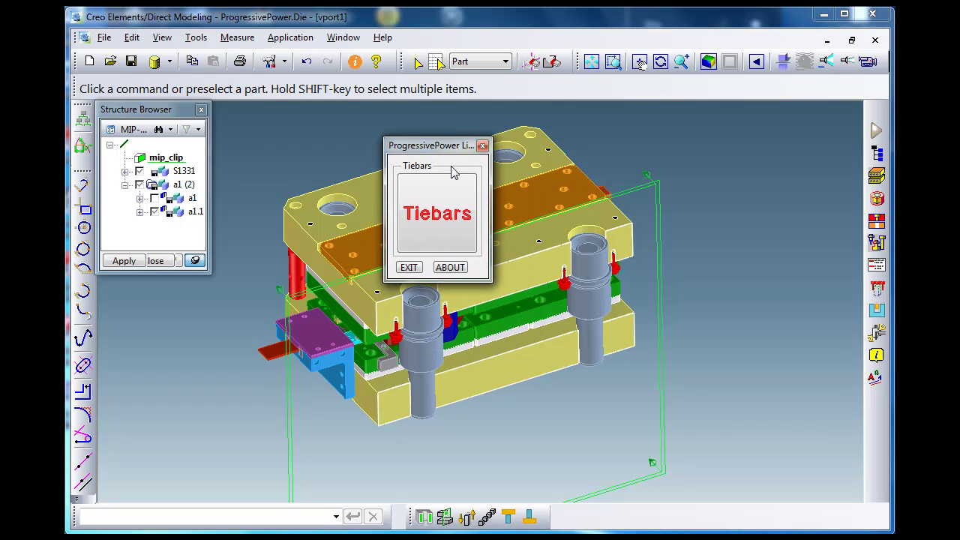
{"action": "left_click", "coordinate": [441, 224]}
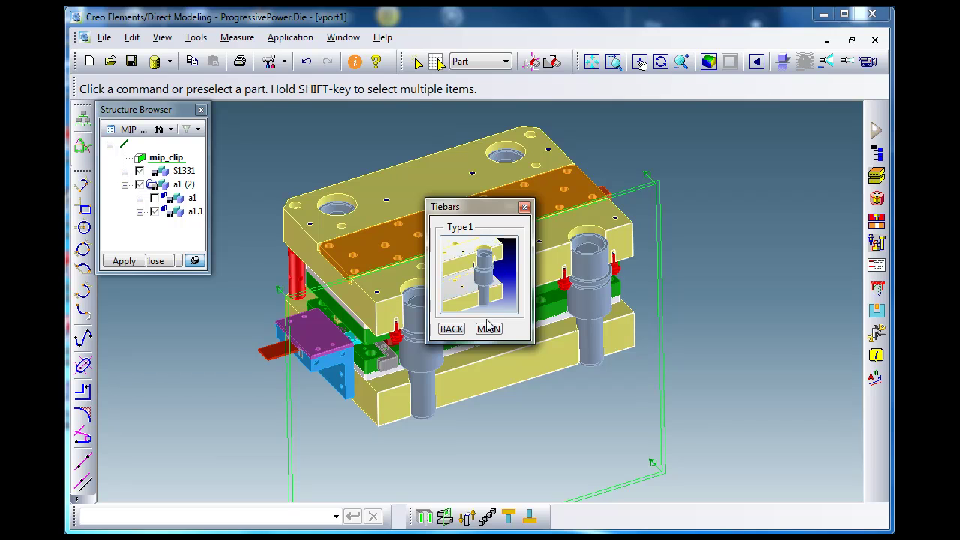
{"action": "left_click", "coordinate": [525, 208]}
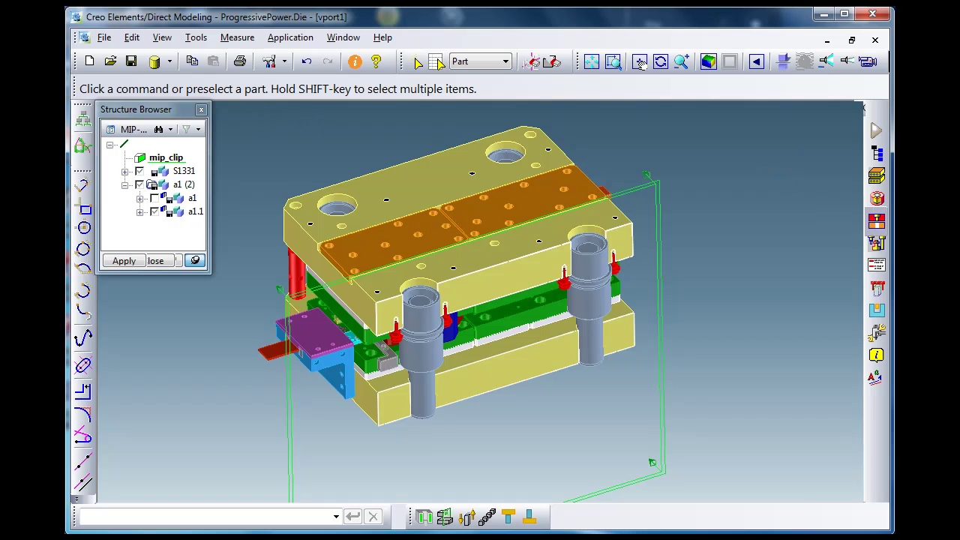
Copy the upper die plate in its current position with Keep Owner off, taking the colour from the original plate.
{"action": "left_click", "coordinate": [876, 241]}
{"action": "left_click", "coordinate": [876, 242]}
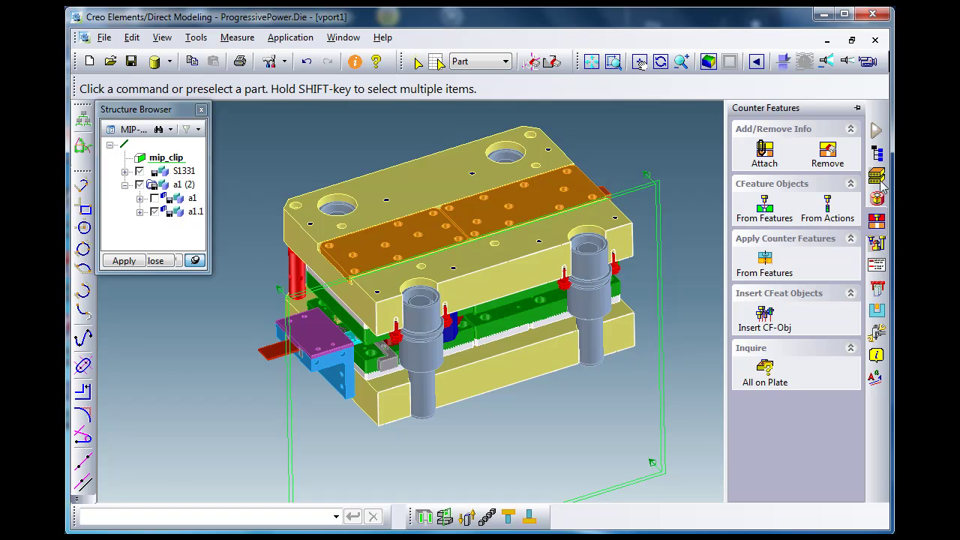
{"action": "left_click", "coordinate": [876, 220]}
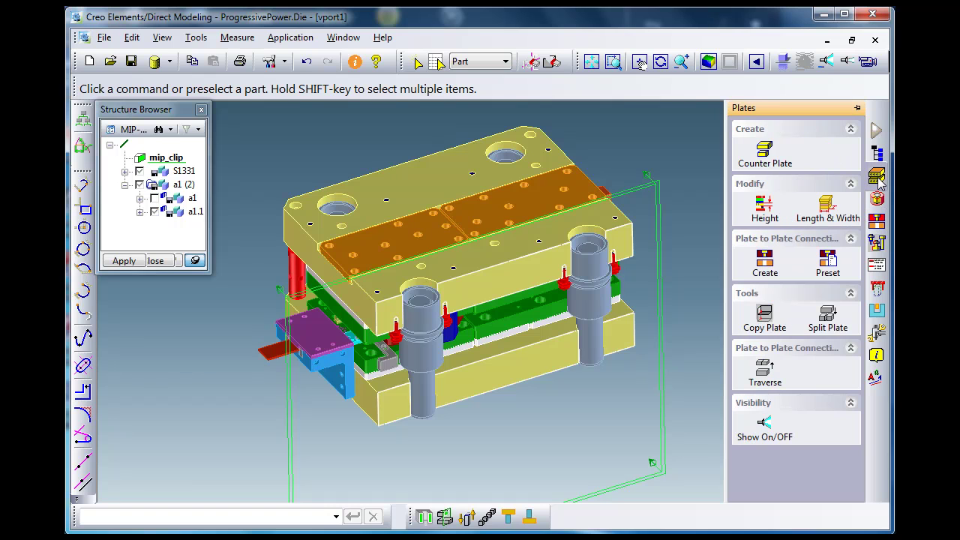
{"action": "left_click", "coordinate": [765, 318]}
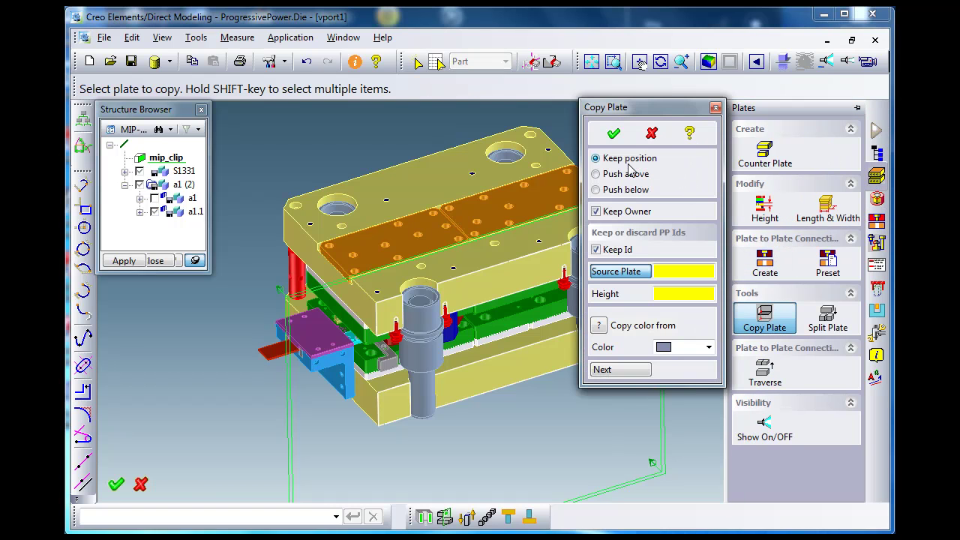
{"action": "left_click", "coordinate": [597, 212]}
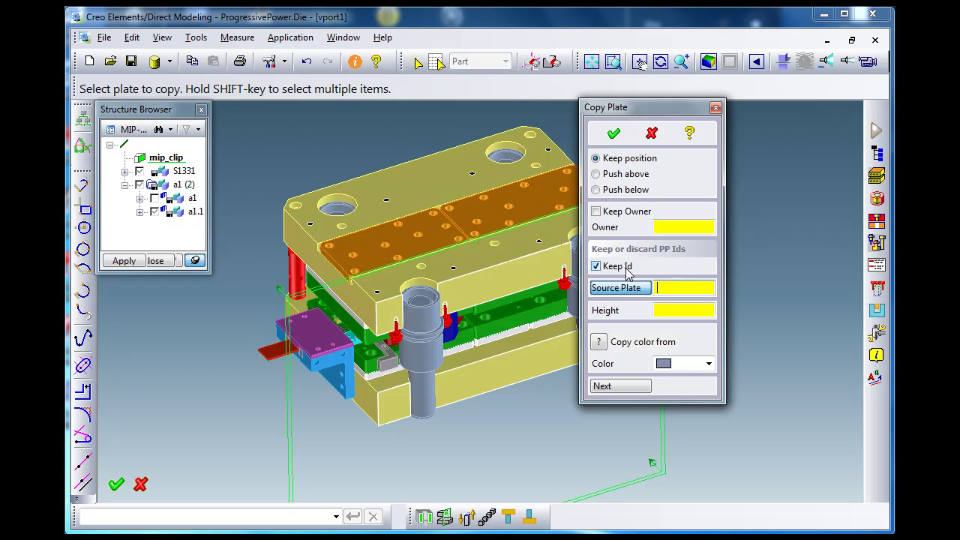
{"action": "left_click", "coordinate": [431, 176]}
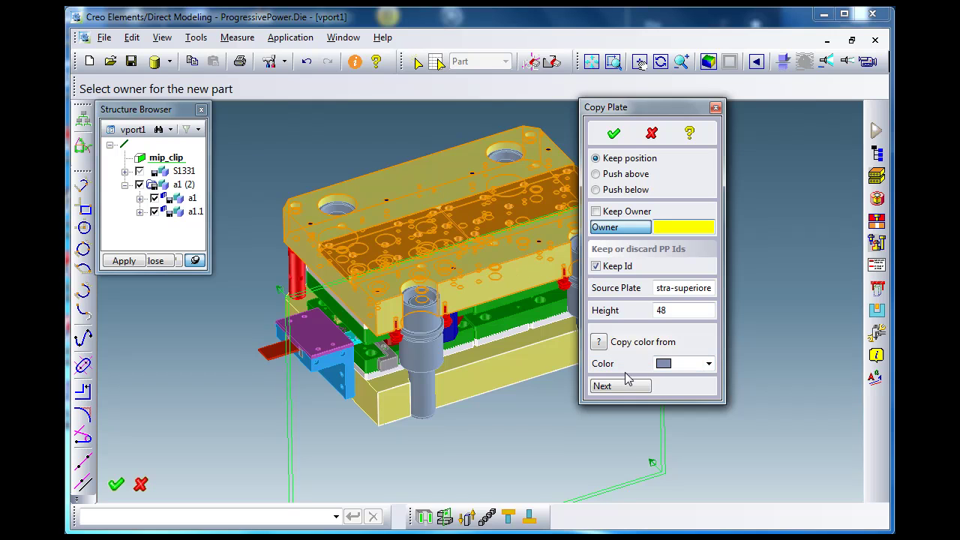
{"action": "left_click", "coordinate": [600, 343]}
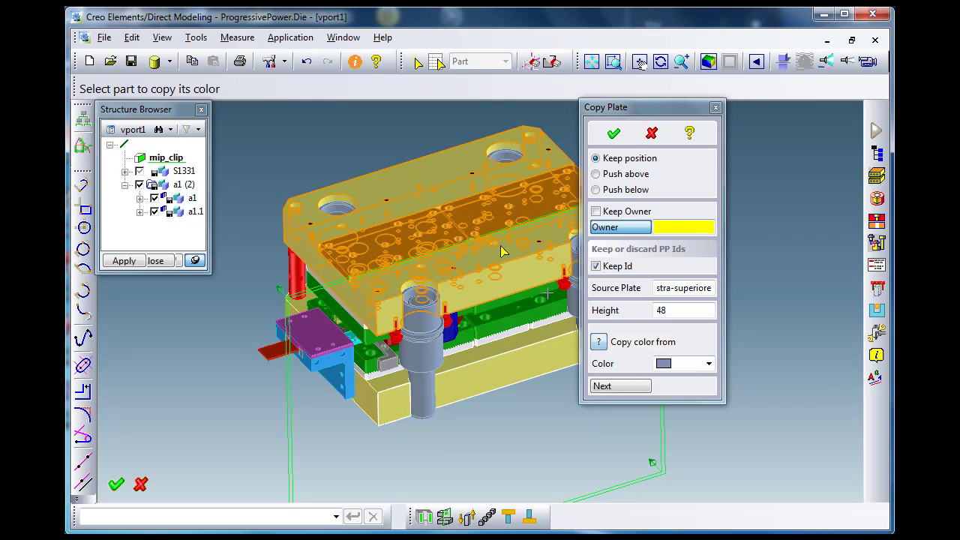
{"action": "left_click", "coordinate": [440, 173]}
{"action": "left_click", "coordinate": [615, 385]}
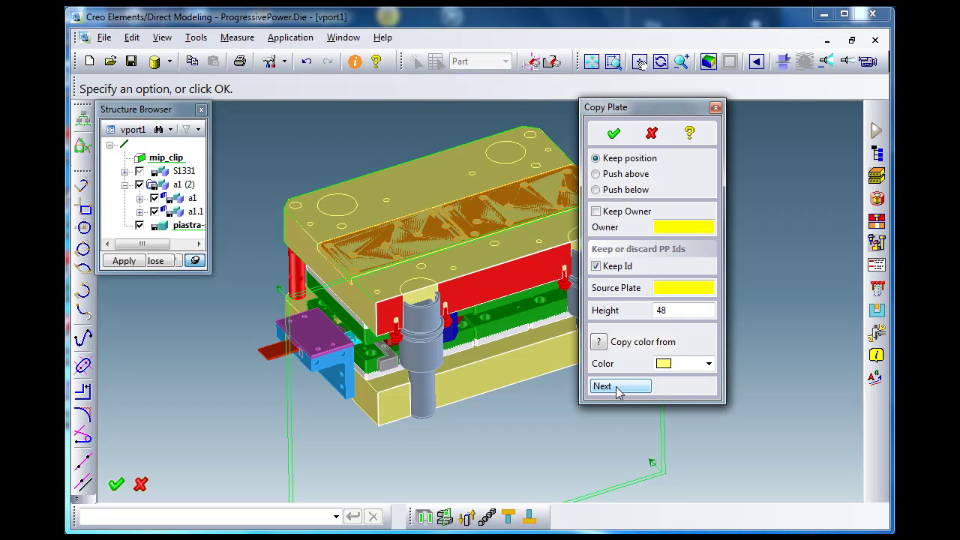
Copy the lower die plate in its current position with the same yellow colour and finish the Copy Plate command.
{"action": "left_click", "coordinate": [166, 157]}
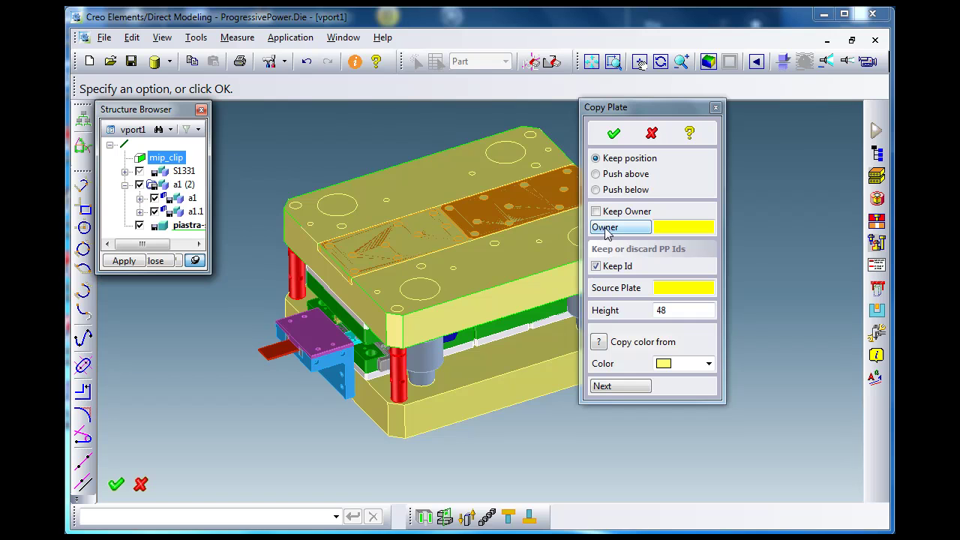
{"action": "left_click", "coordinate": [617, 288]}
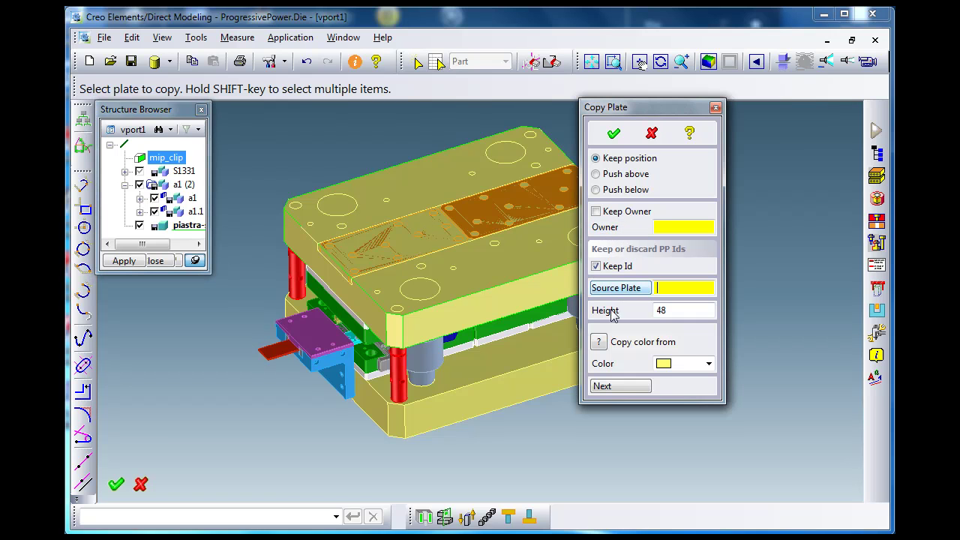
{"action": "left_click", "coordinate": [541, 349]}
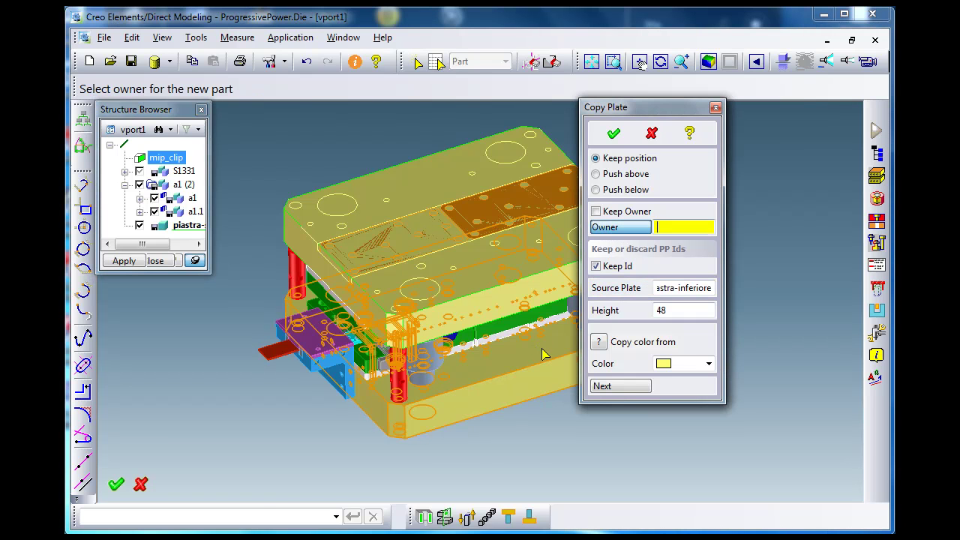
{"action": "left_click", "coordinate": [619, 387]}
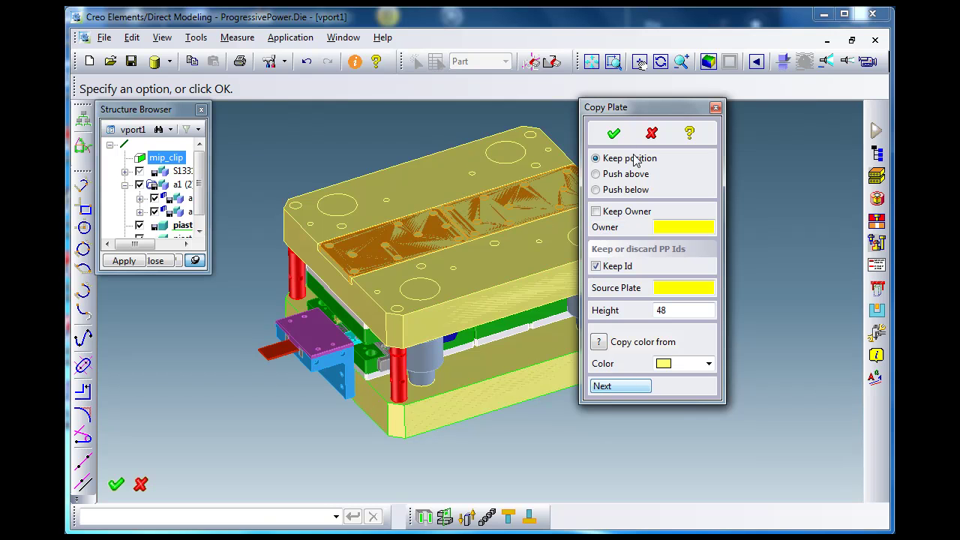
{"action": "left_click", "coordinate": [614, 133]}
Delete the a1 and S1331 assemblies and the mip_clip clipping, keeping only the two copied plates.
{"action": "left_click", "coordinate": [551, 61]}
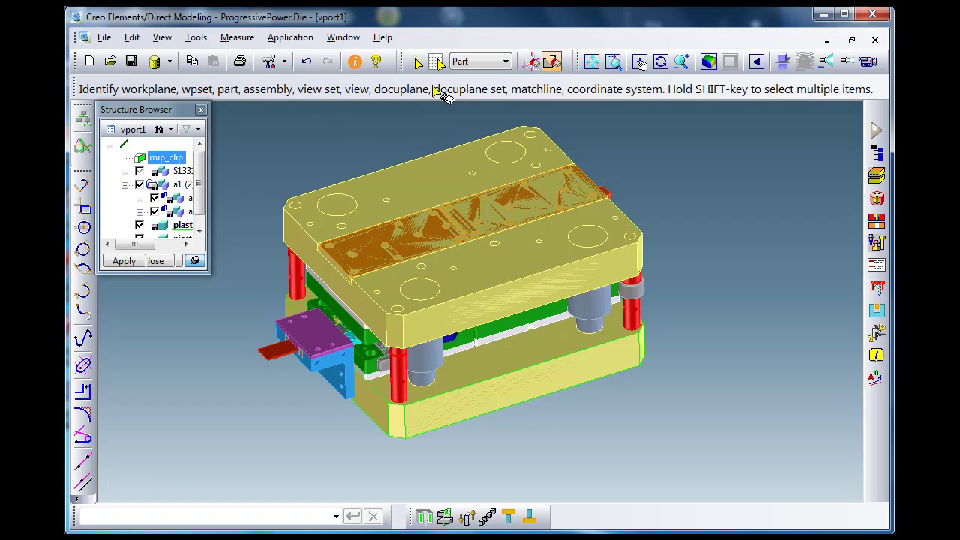
{"action": "left_click_drag", "start_coordinate": [166, 189], "coordinate": [168, 172]}
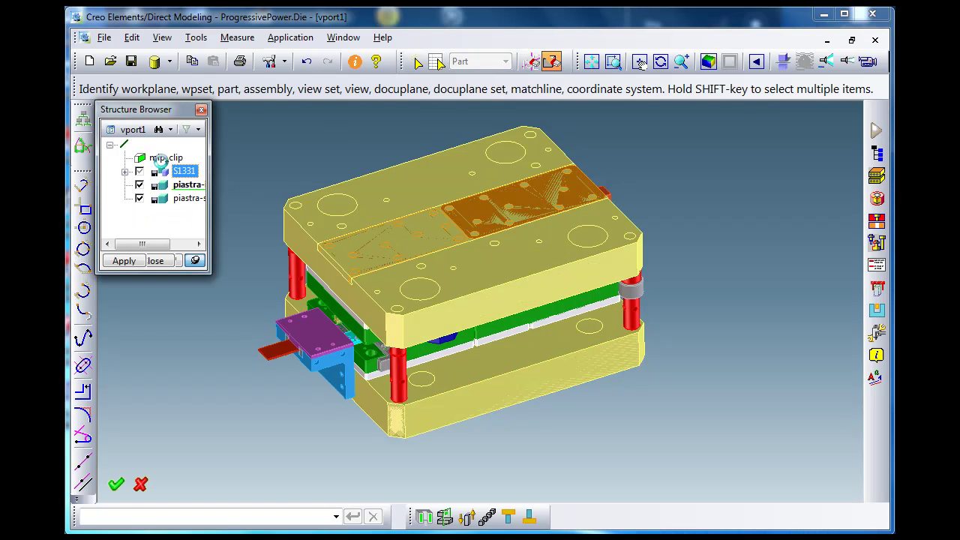
{"action": "left_click", "coordinate": [178, 158]}
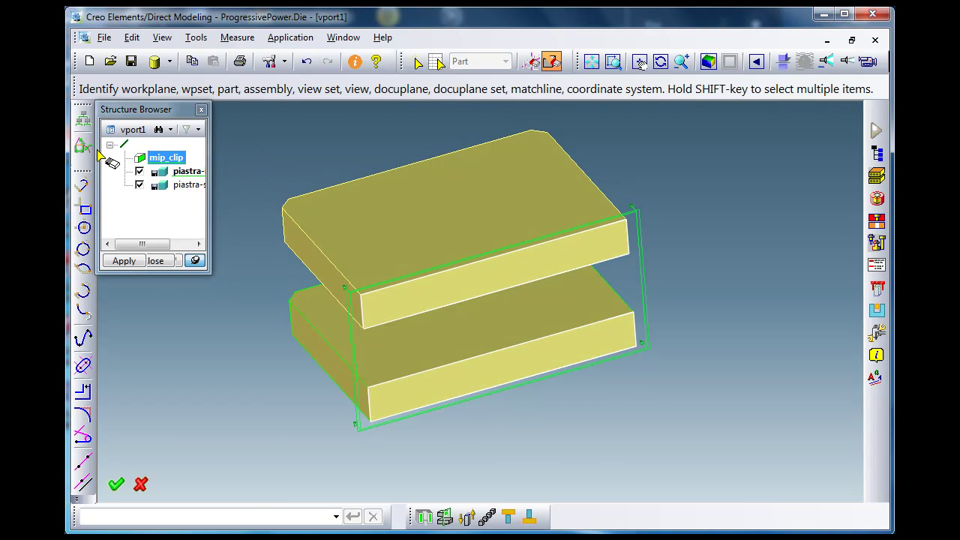
{"action": "right_click", "coordinate": [152, 159]}
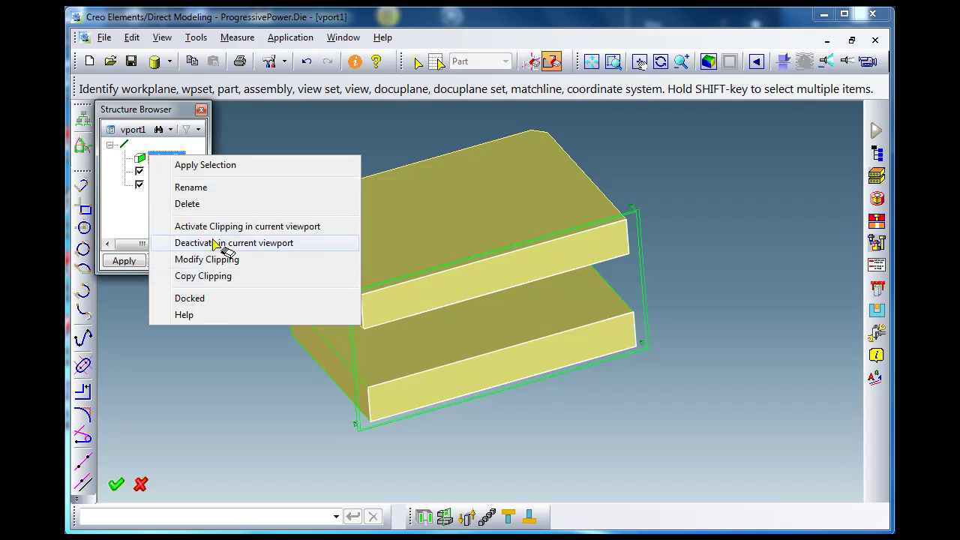
{"action": "left_click", "coordinate": [210, 206]}
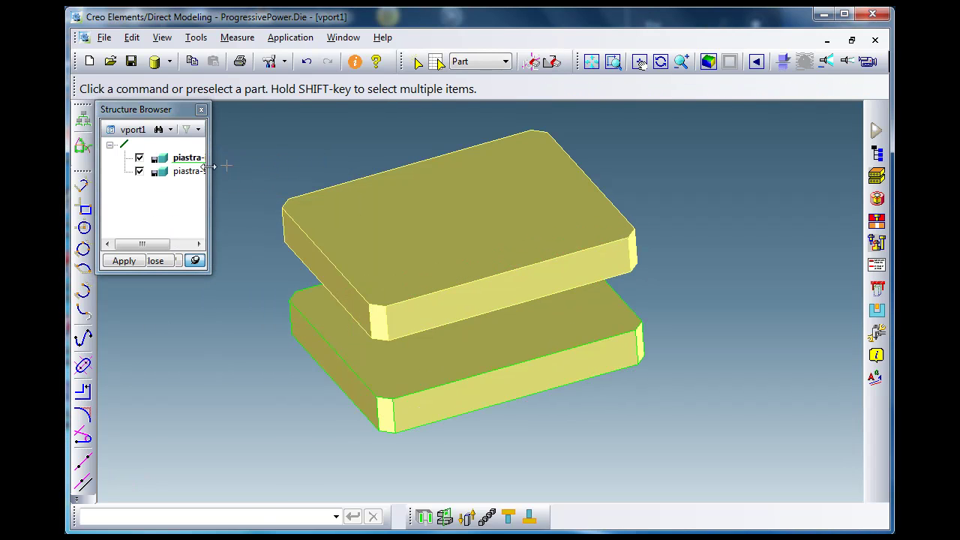
Check which plate each of the two remaining structure entries represents by toggling its visibility.
{"action": "mouse_move", "coordinate": [149, 245]}
{"action": "left_mouse_down"}
{"action": "mouse_move", "coordinate": [181, 250]}
{"action": "mouse_move", "coordinate": [143, 248]}
{"action": "left_mouse_up"}
{"action": "left_click", "coordinate": [141, 171]}
{"action": "left_click", "coordinate": [141, 172]}
{"action": "left_click", "coordinate": [139, 159]}
{"action": "left_click", "coordinate": [139, 159]}
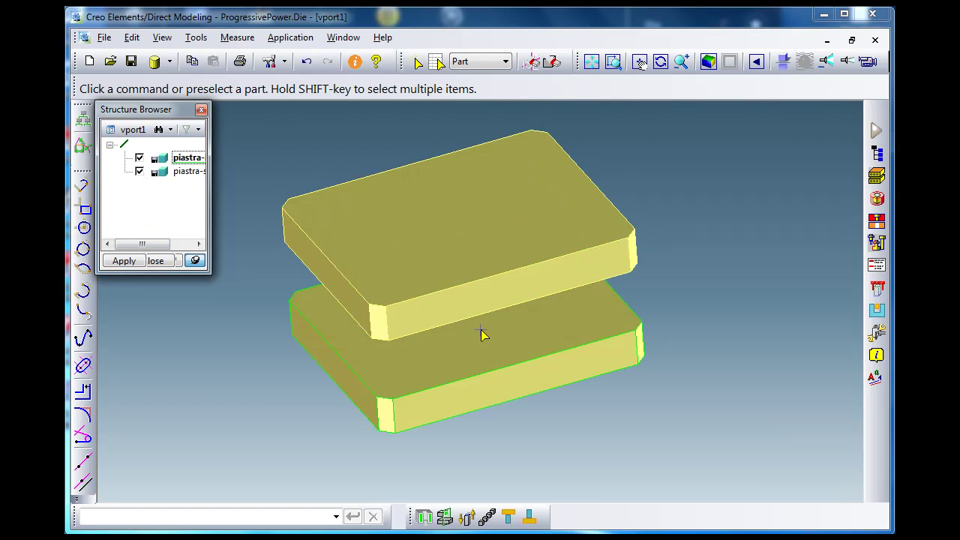
{"action": "middle_click_drag", "start_coordinate": [477, 333], "coordinate": [488, 263]}
Switch to the Creo Elements/Direct Modeling module and create a workplane on the upper plate's top face.
{"action": "left_click", "coordinate": [290, 37]}
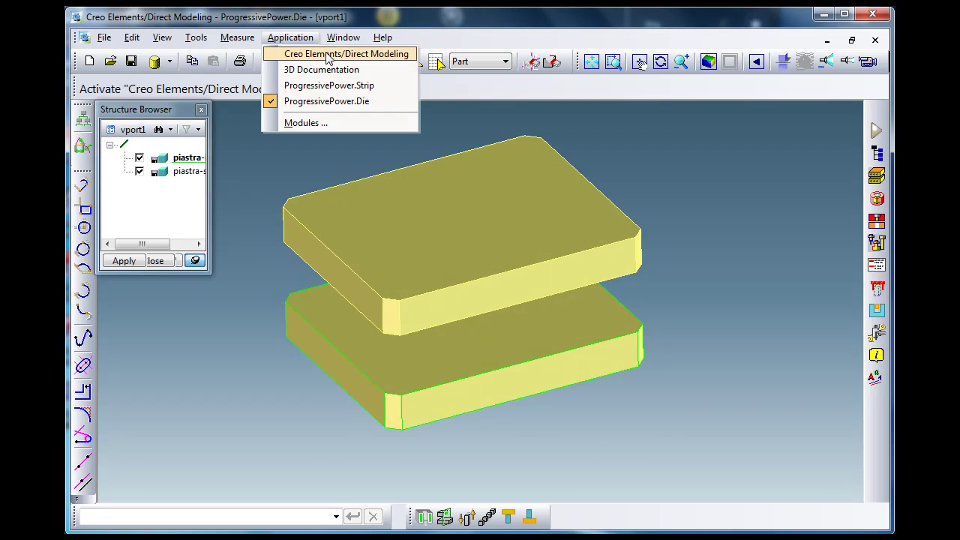
{"action": "left_click", "coordinate": [330, 54]}
{"action": "left_click", "coordinate": [880, 203]}
{"action": "left_click", "coordinate": [879, 221]}
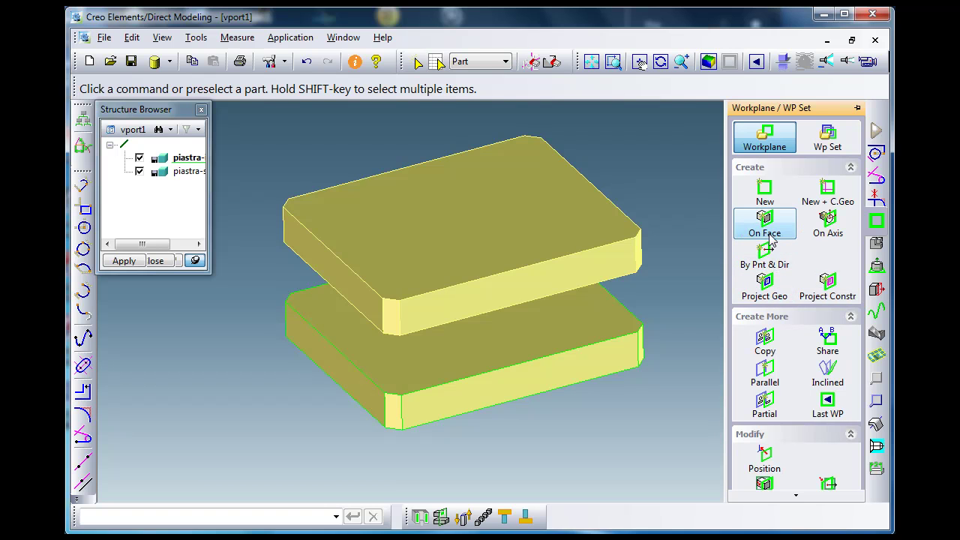
{"action": "left_click", "coordinate": [491, 223]}
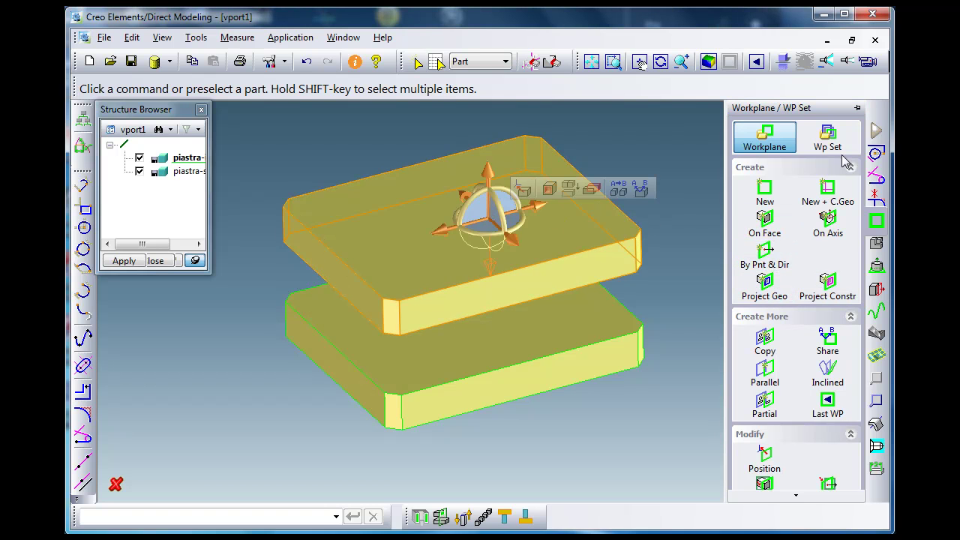
{"action": "left_click", "coordinate": [765, 219]}
{"action": "left_click", "coordinate": [589, 211]}
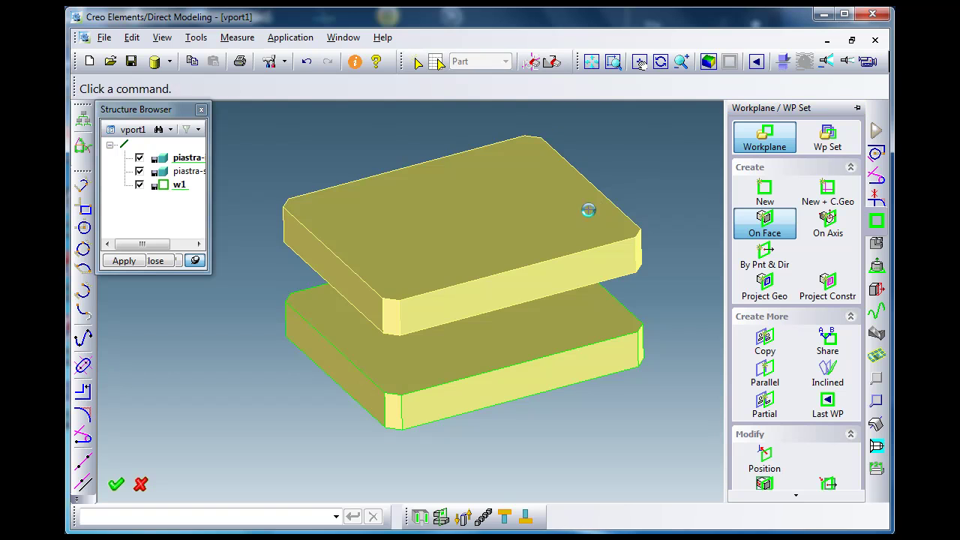
Draw two infinite construction crosses on the workplane near diagonally opposite corners of the upper plate, giving four corner intersections.
{"action": "left_click", "coordinate": [876, 154]}
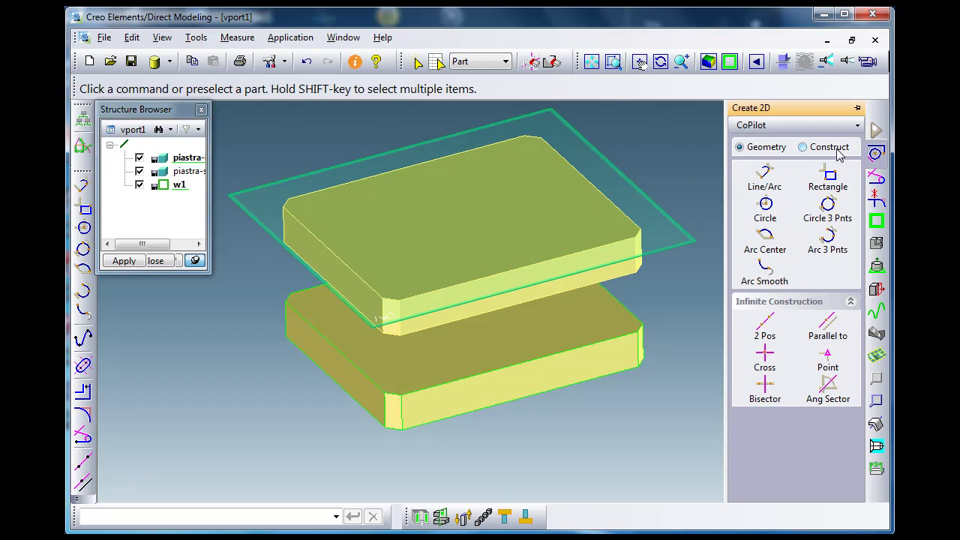
{"action": "left_click", "coordinate": [802, 126]}
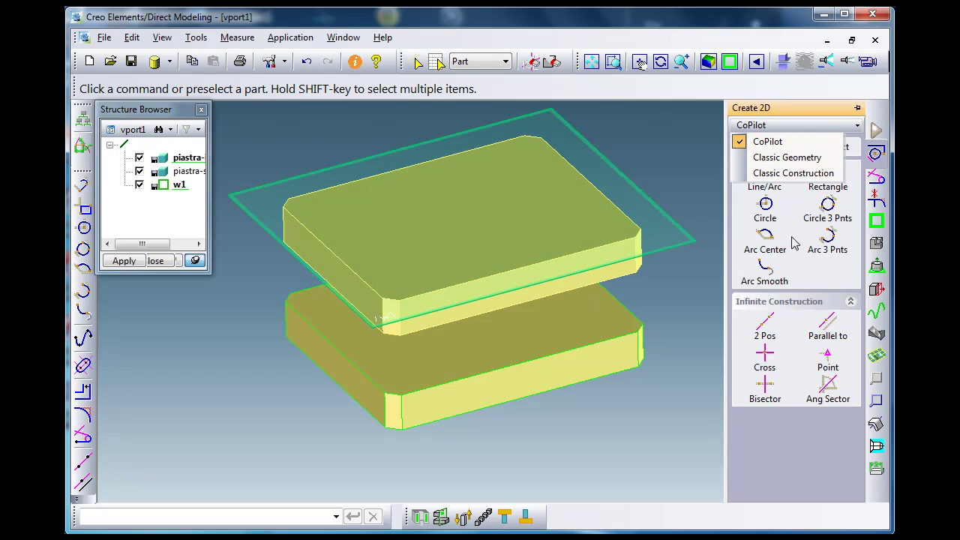
{"action": "left_click", "coordinate": [765, 365]}
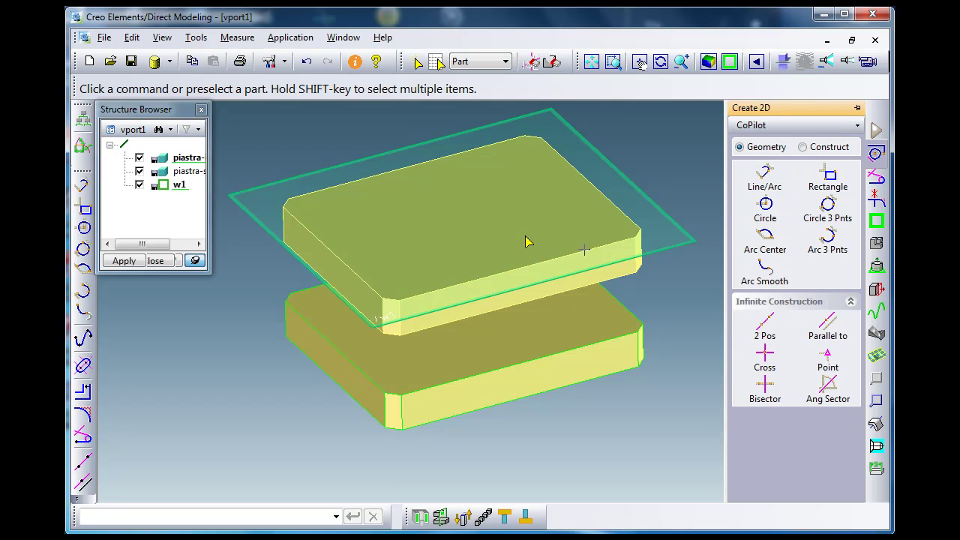
{"action": "left_click", "coordinate": [338, 210]}
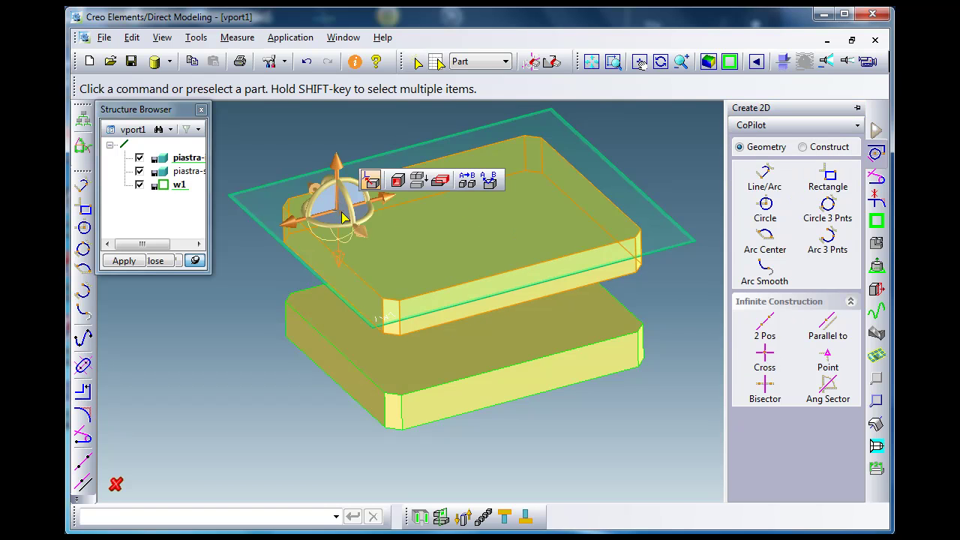
{"action": "left_click", "coordinate": [876, 154]}
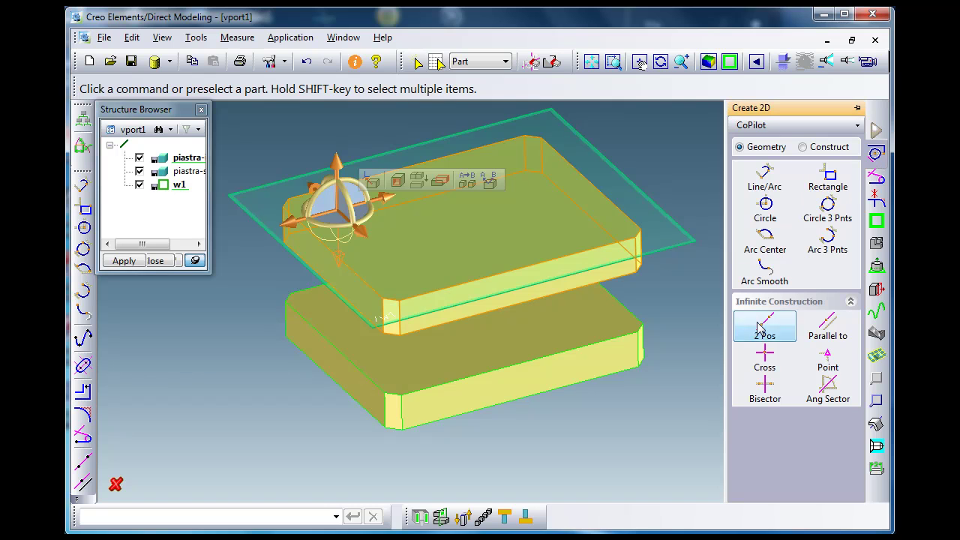
{"action": "left_click", "coordinate": [766, 388]}
{"action": "left_click", "coordinate": [765, 358]}
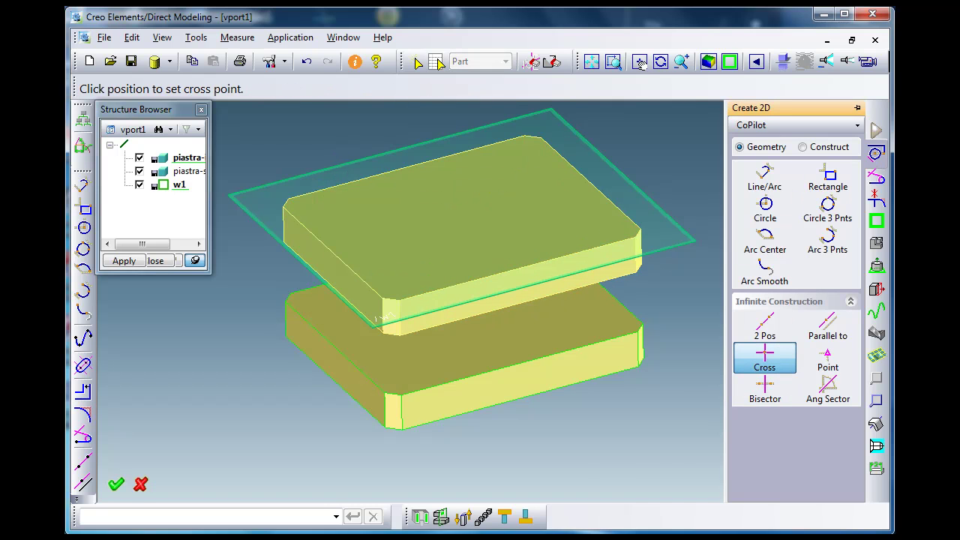
{"action": "left_click", "coordinate": [328, 208]}
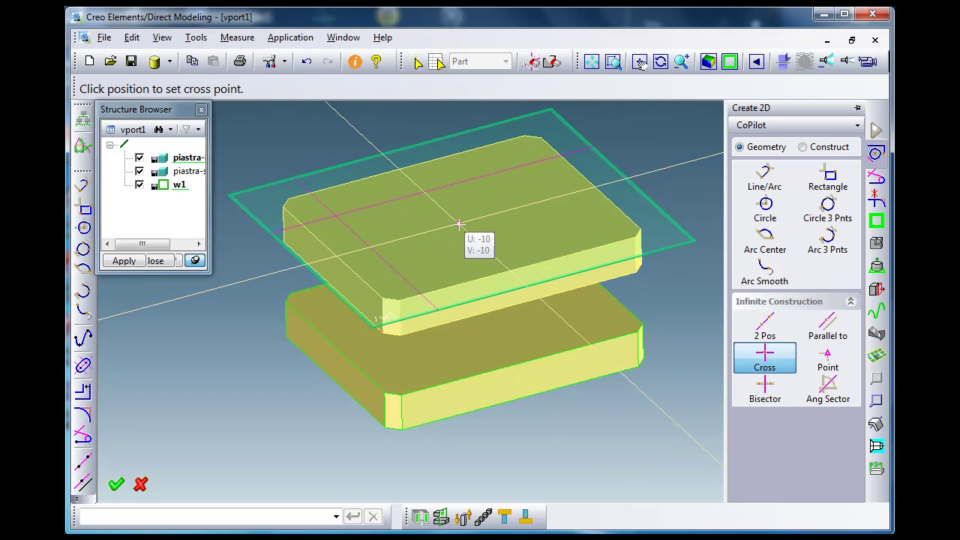
{"action": "left_click", "coordinate": [581, 223]}
{"action": "middle_click", "coordinate": [784, 372]}
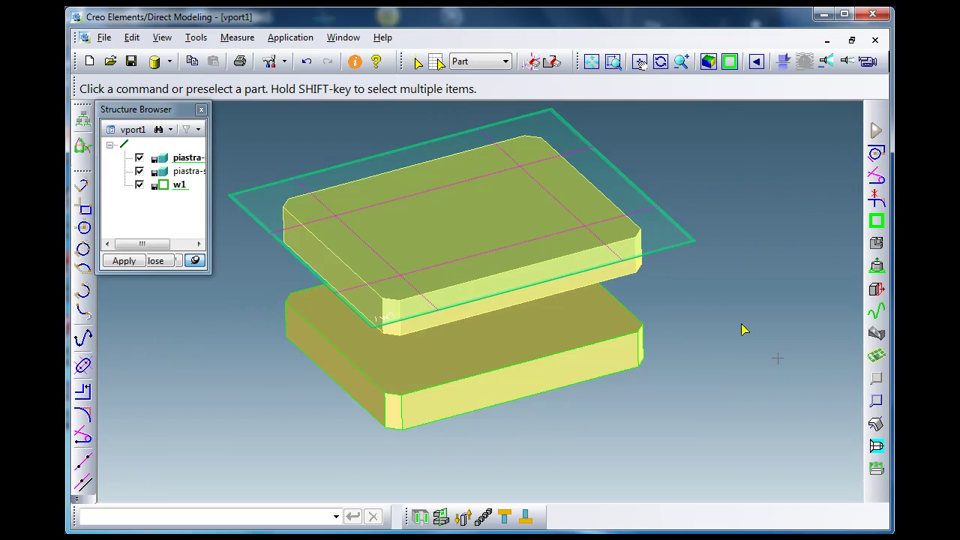
Switch to the ProgressivePower.Die module, run the die standards library and open its Tiebars category.
{"action": "left_click", "coordinate": [290, 37]}
{"action": "left_click", "coordinate": [318, 98]}
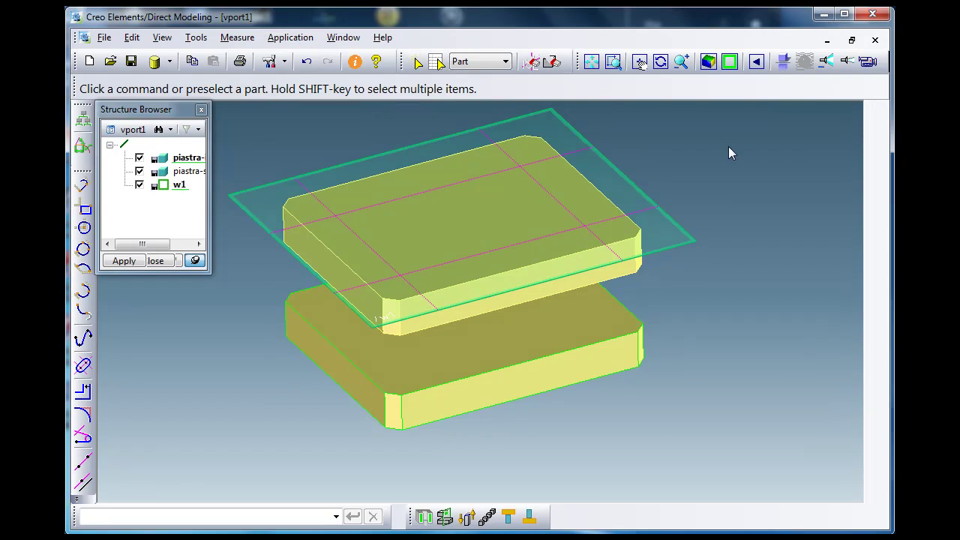
{"action": "left_click", "coordinate": [877, 309]}
{"action": "left_click", "coordinate": [880, 244]}
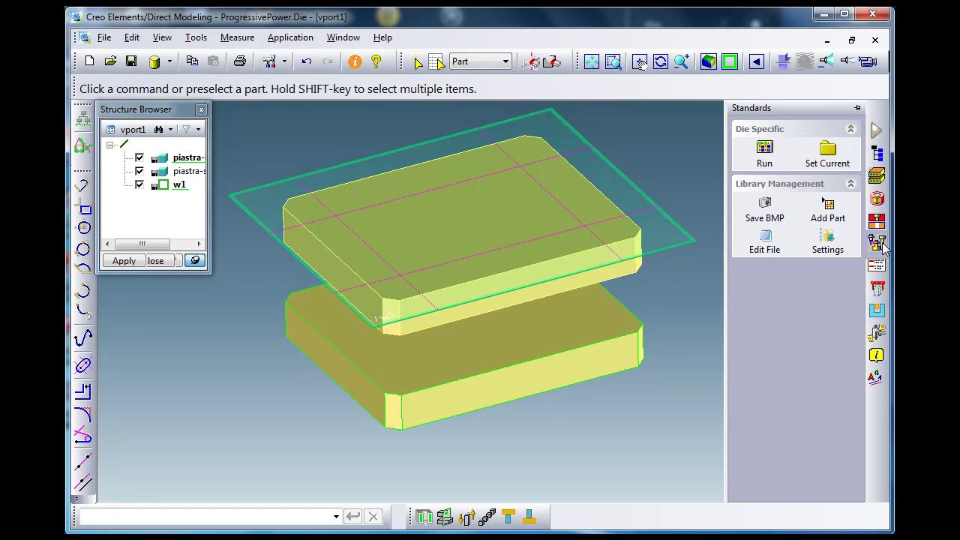
{"action": "left_click", "coordinate": [765, 153]}
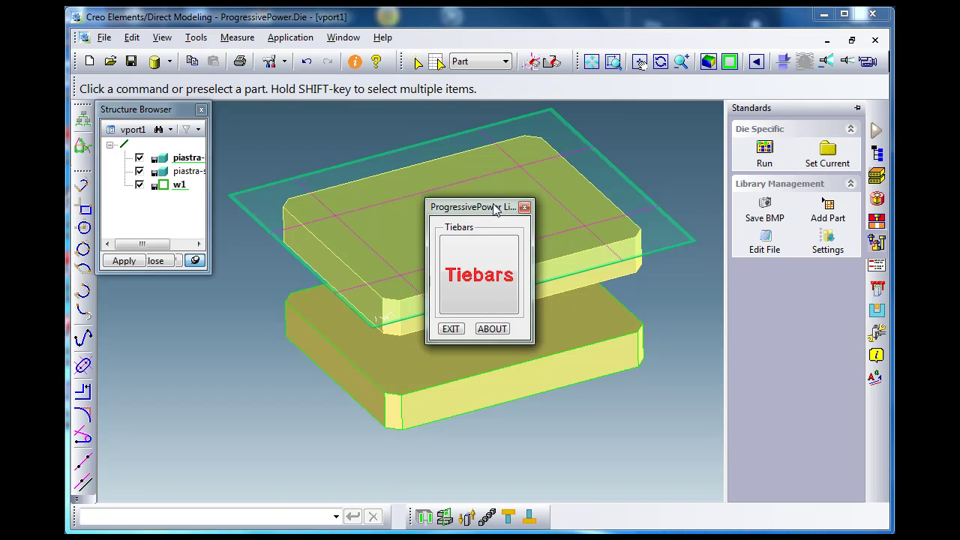
{"action": "left_click_drag", "start_coordinate": [495, 207], "coordinate": [244, 206]}
{"action": "left_click", "coordinate": [222, 249]}
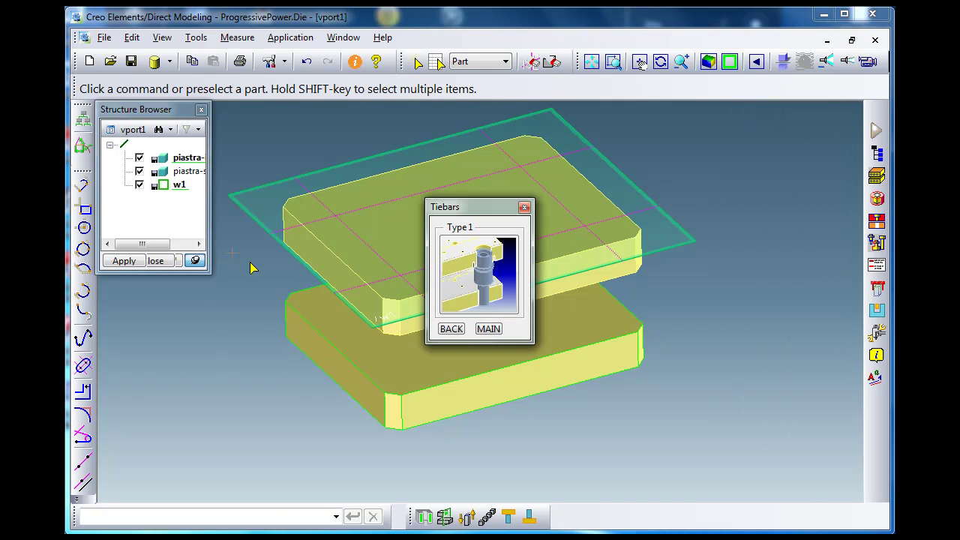
{"action": "left_click_drag", "start_coordinate": [463, 210], "coordinate": [621, 213]}
Place a Type 1 tiebar with Down 0 at each of the four construction line intersections and close the library.
{"action": "left_click", "coordinate": [641, 279]}
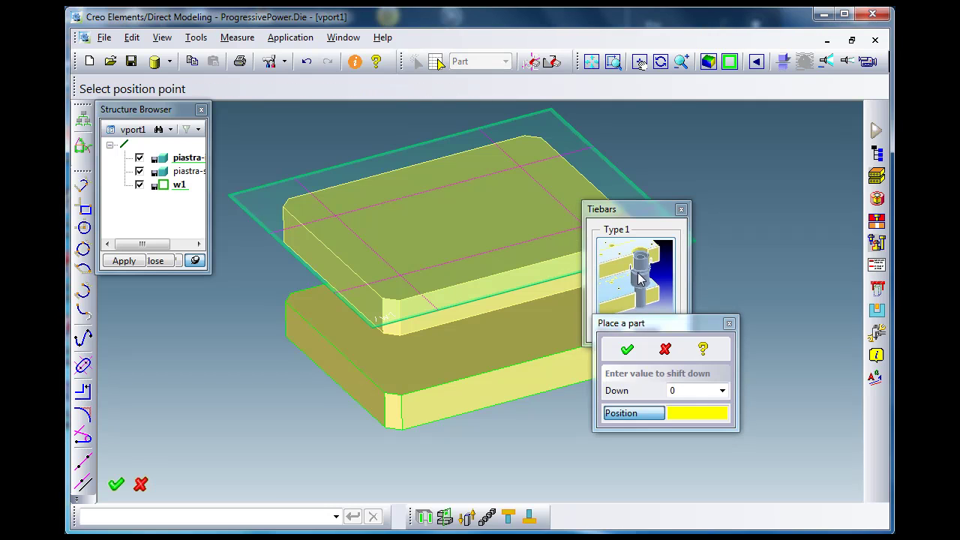
{"action": "left_click", "coordinate": [405, 275]}
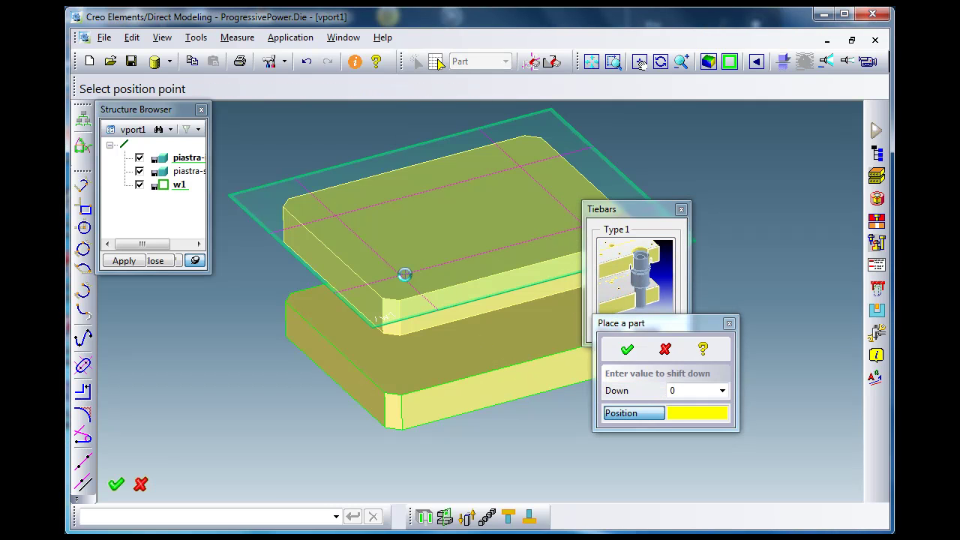
{"action": "left_click", "coordinate": [334, 214]}
{"action": "left_click", "coordinate": [519, 168]}
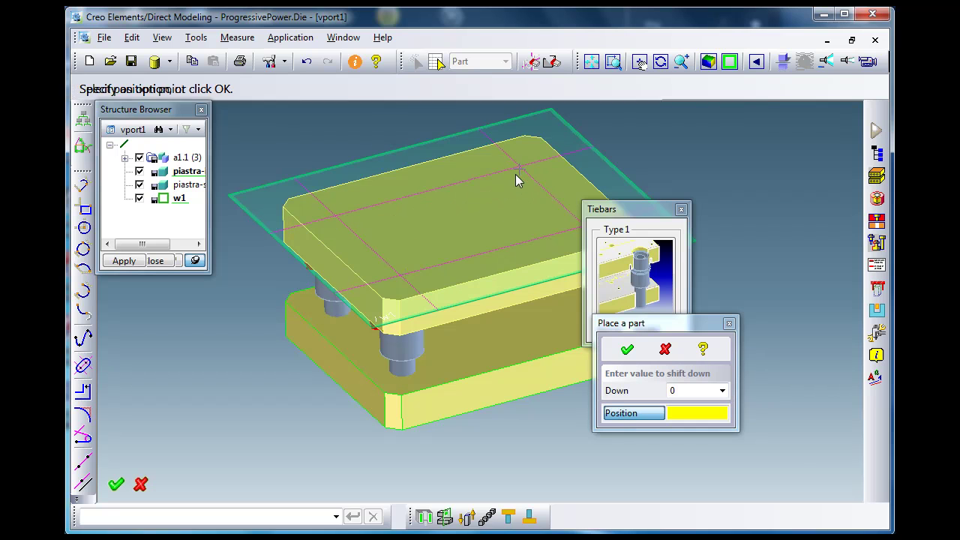
{"action": "middle_click_drag", "start_coordinate": [487, 221], "coordinate": [410, 212], "text": "ctrl"}
{"action": "left_click", "coordinate": [481, 223]}
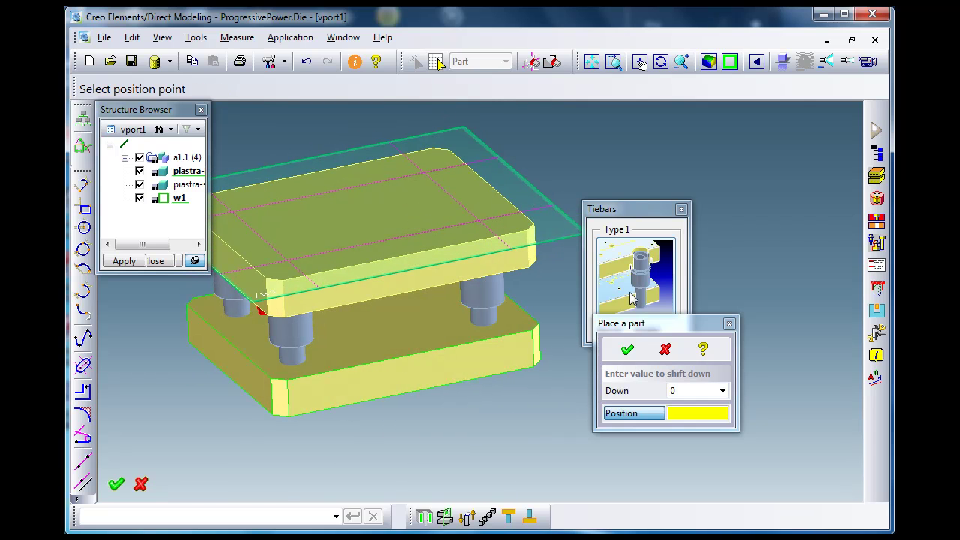
{"action": "left_click", "coordinate": [628, 350]}
{"action": "left_click", "coordinate": [681, 209]}
Try to load the automatic actions of the whole a1.1 tiebar group through Apply Actions on assembly.
{"action": "middle_click_drag", "start_coordinate": [615, 225], "coordinate": [523, 239]}
{"action": "left_click", "coordinate": [877, 222]}
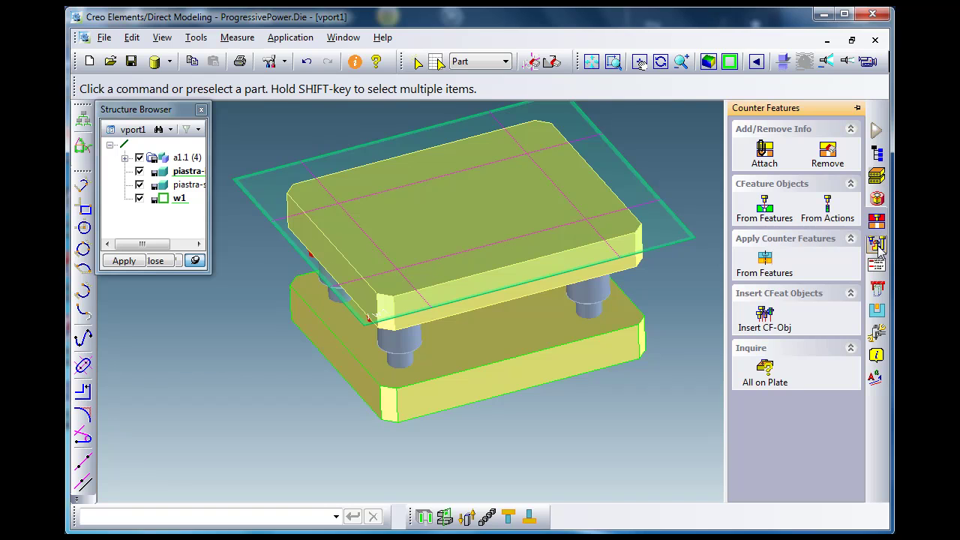
{"action": "left_click", "coordinate": [877, 200]}
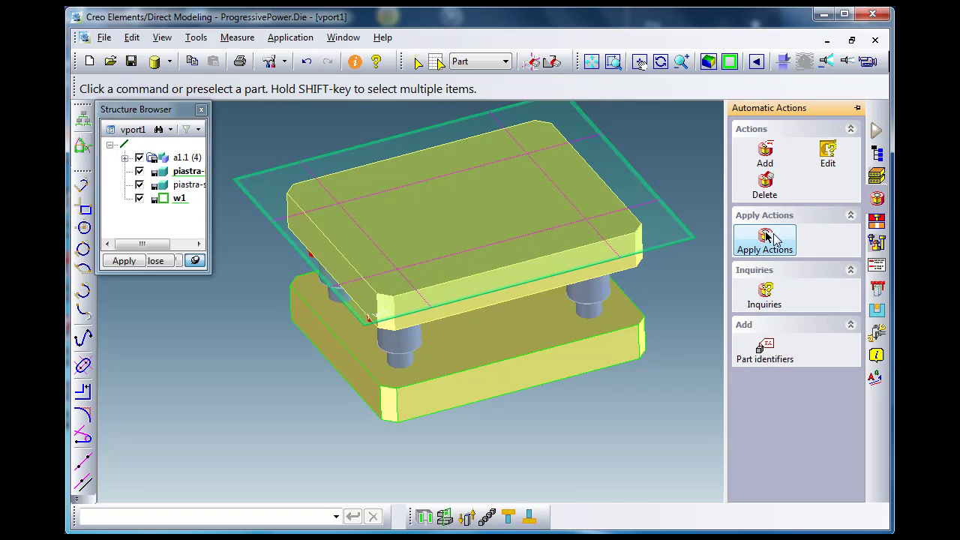
{"action": "left_click", "coordinate": [767, 237]}
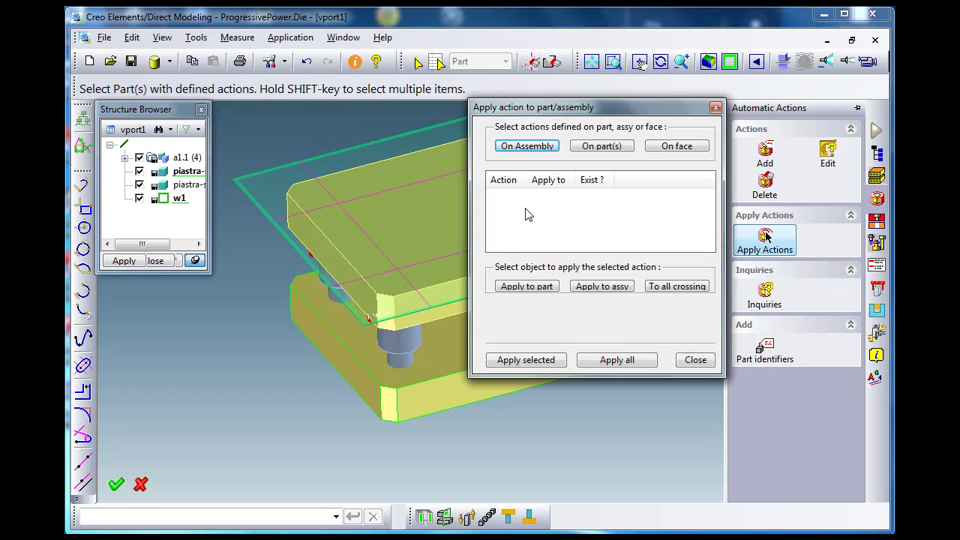
{"action": "left_click", "coordinate": [126, 159]}
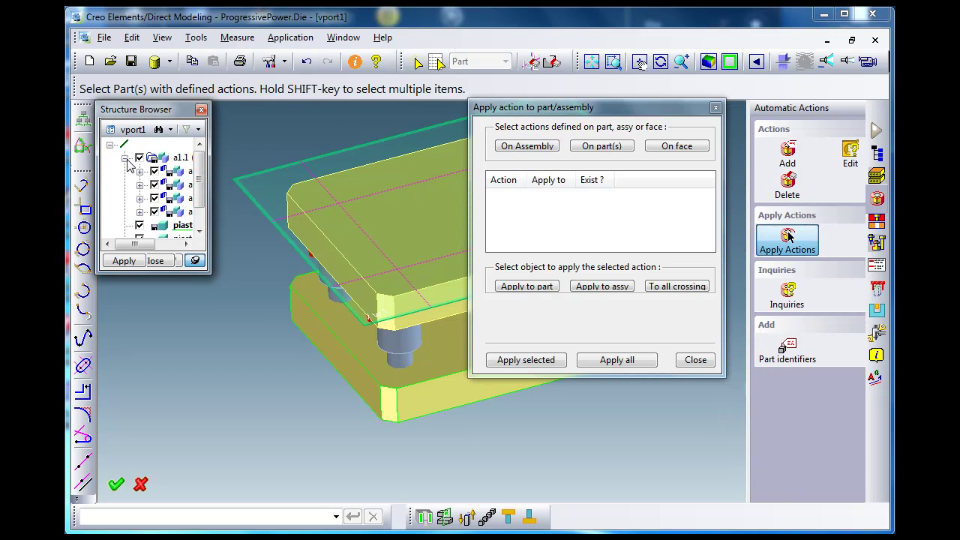
{"action": "left_click", "coordinate": [529, 146]}
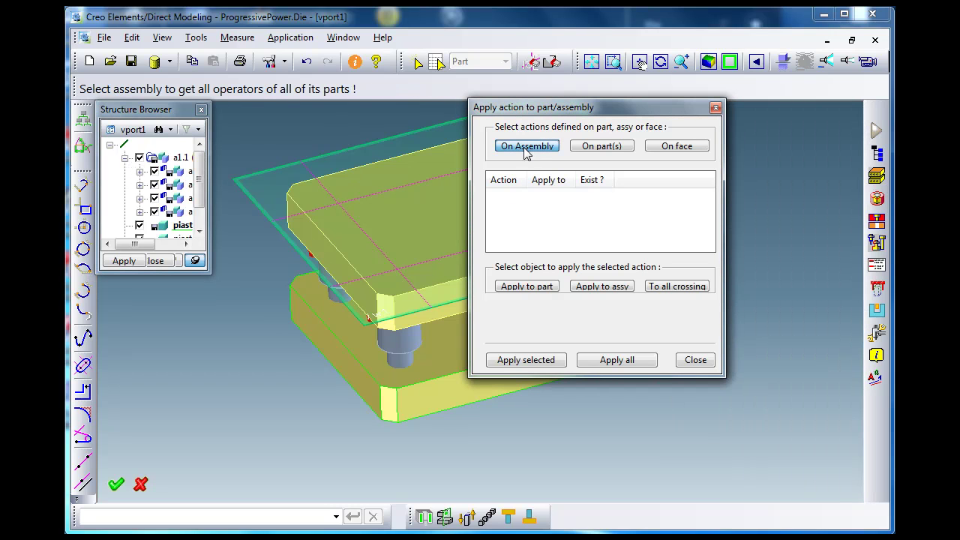
{"action": "left_click", "coordinate": [167, 159]}
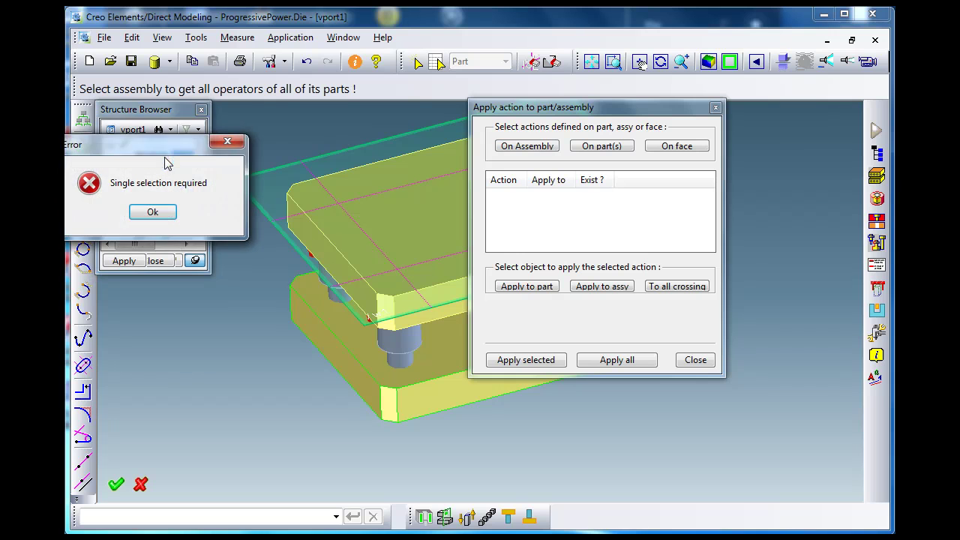
{"action": "left_click", "coordinate": [154, 209]}
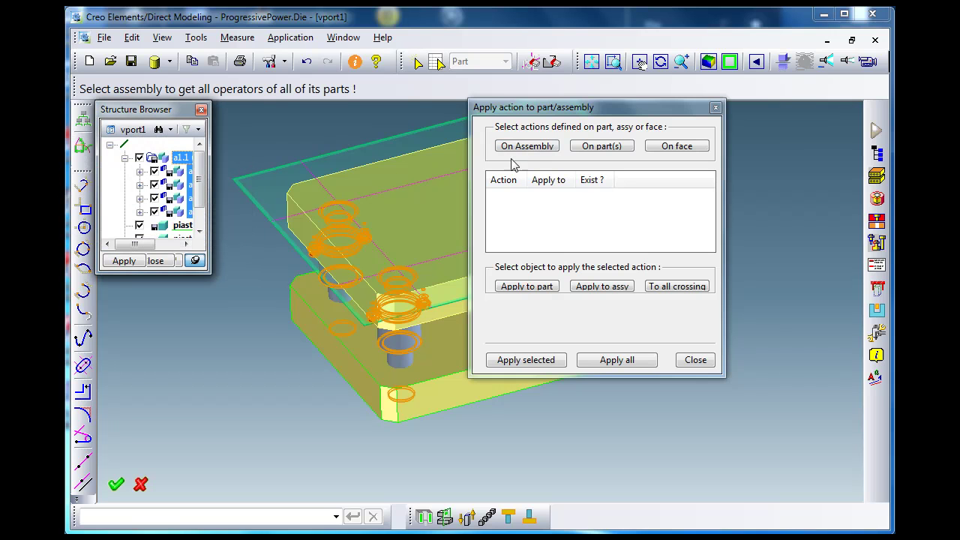
{"action": "left_click", "coordinate": [696, 360]}
Switch to the Creo Elements/Direct Modeling module and create a new empty assembly.
{"action": "middle_click_drag", "start_coordinate": [652, 365], "coordinate": [623, 352]}
{"action": "left_click", "coordinate": [294, 38]}
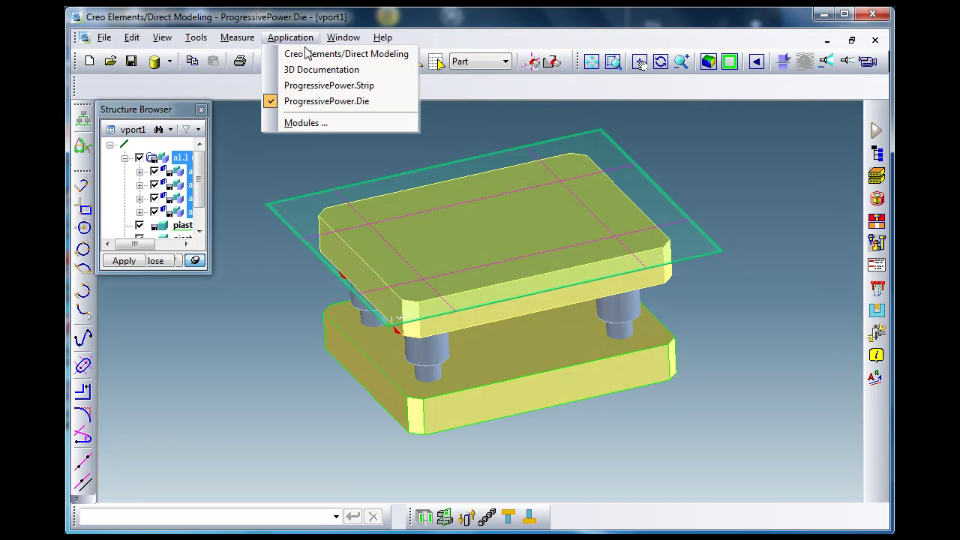
{"action": "left_click", "coordinate": [346, 54]}
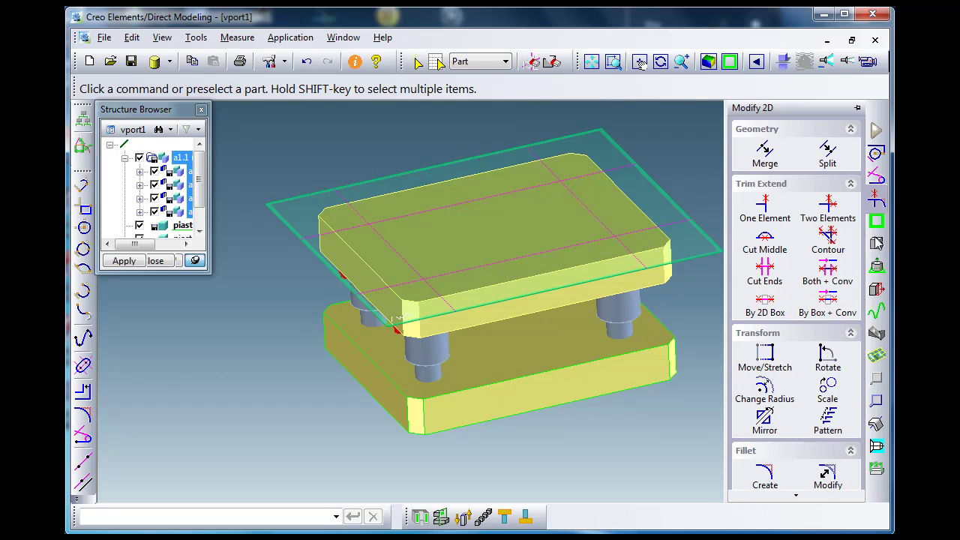
{"action": "left_click", "coordinate": [877, 243]}
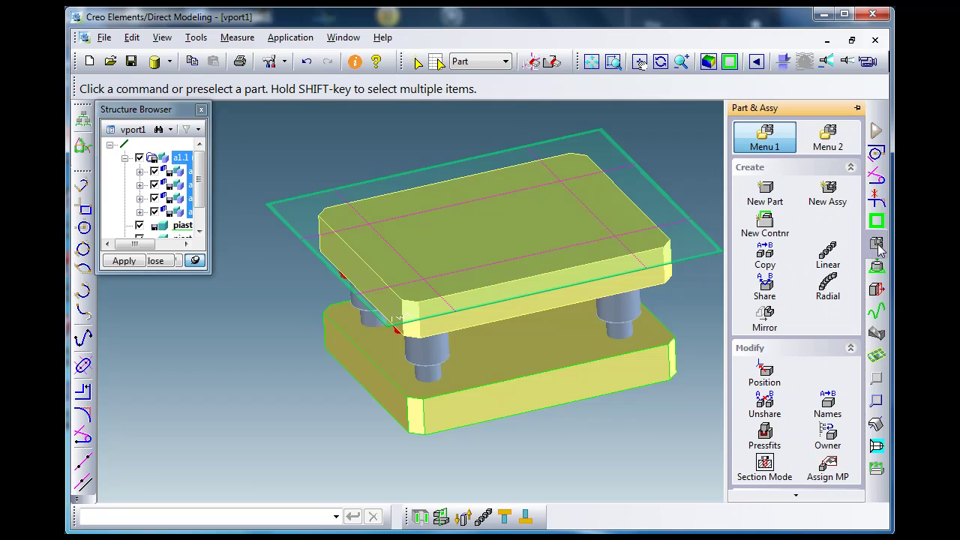
{"action": "left_click", "coordinate": [839, 197]}
{"action": "left_click", "coordinate": [755, 146]}
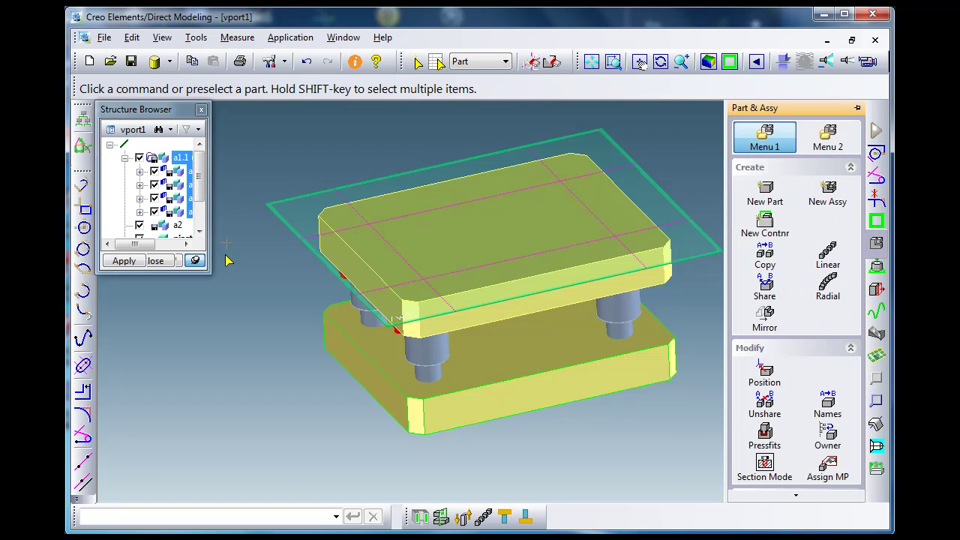
Move the four a1.1 tiebar assemblies into the a2 assembly and check its contents by toggling its visibility.
{"action": "left_click_drag", "start_coordinate": [208, 274], "coordinate": [283, 349]}
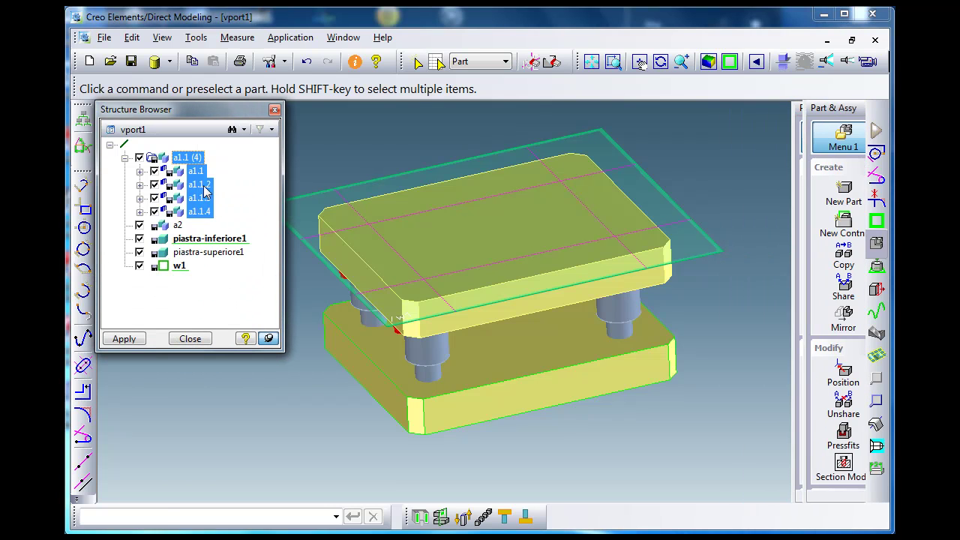
{"action": "left_click_drag", "start_coordinate": [178, 161], "coordinate": [169, 234]}
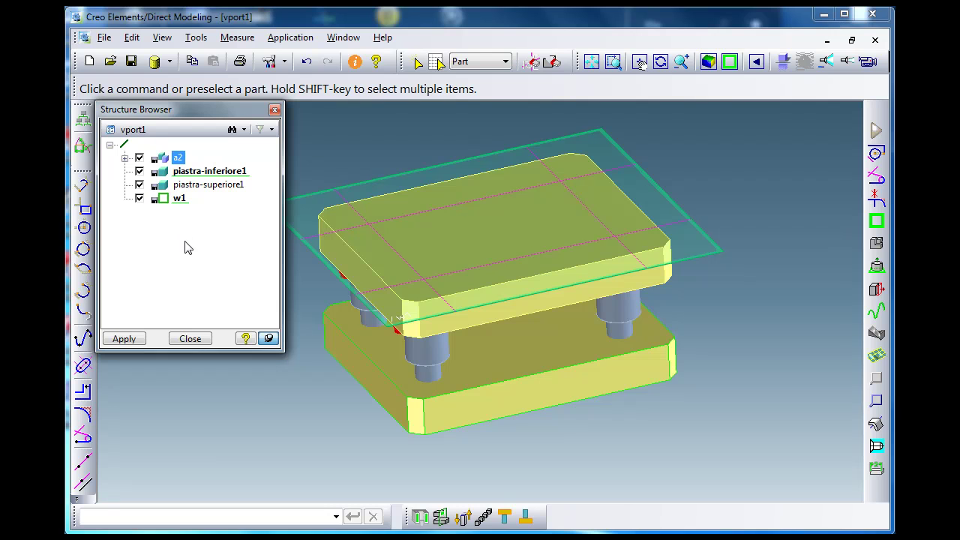
{"action": "left_click", "coordinate": [139, 159]}
{"action": "left_click", "coordinate": [139, 159]}
Switch to the ProgressivePower.Die module and load the automatic actions of the a2 assembly to review their target parts.
{"action": "left_click", "coordinate": [288, 38]}
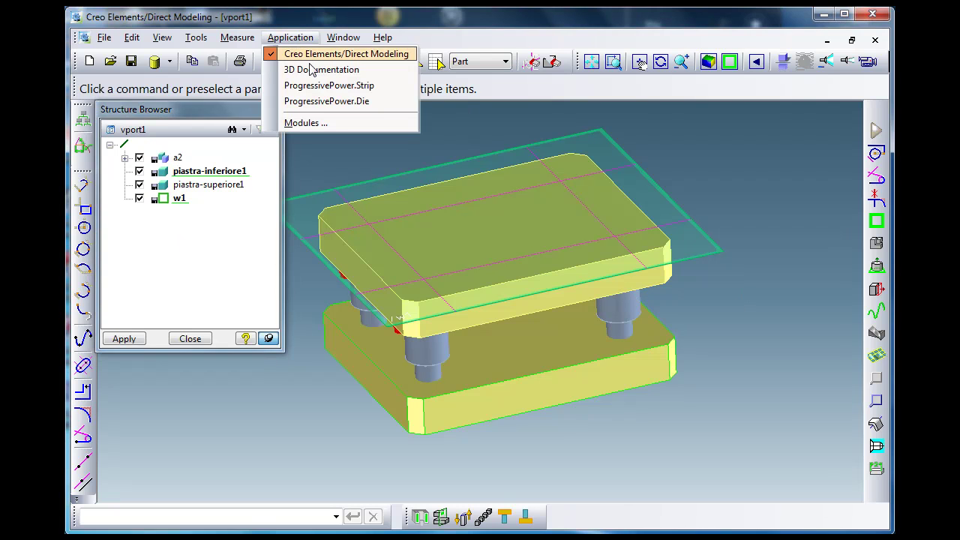
{"action": "left_click", "coordinate": [323, 100]}
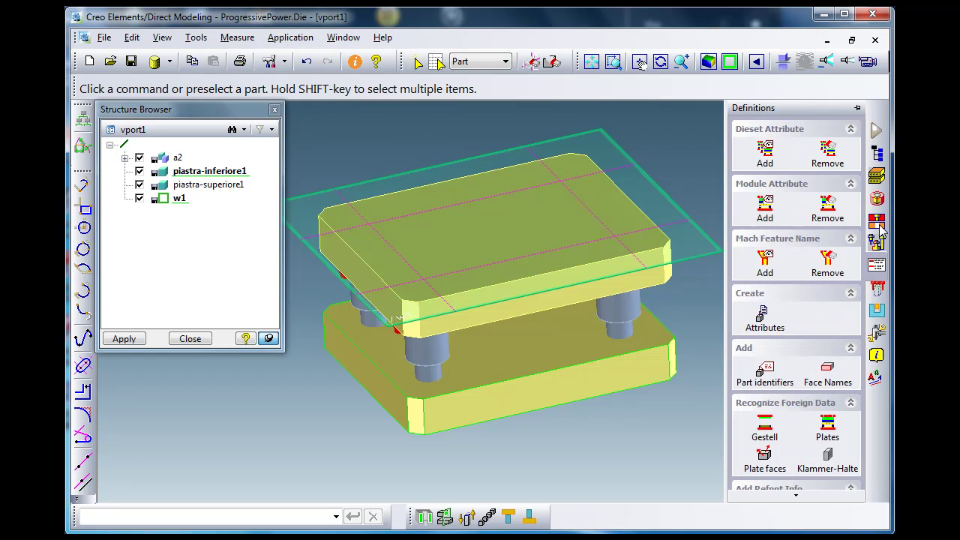
{"action": "left_click", "coordinate": [876, 198]}
{"action": "left_click", "coordinate": [765, 240]}
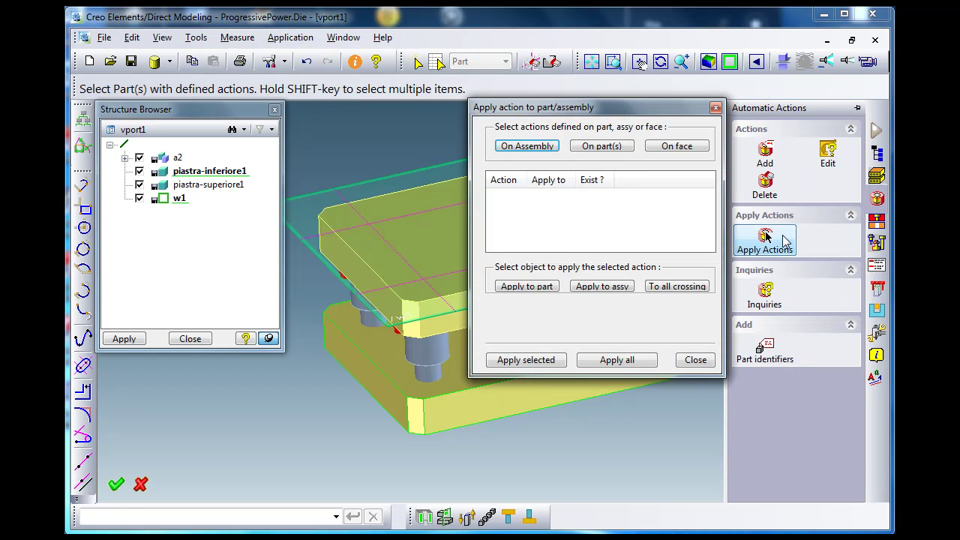
{"action": "left_click", "coordinate": [174, 159]}
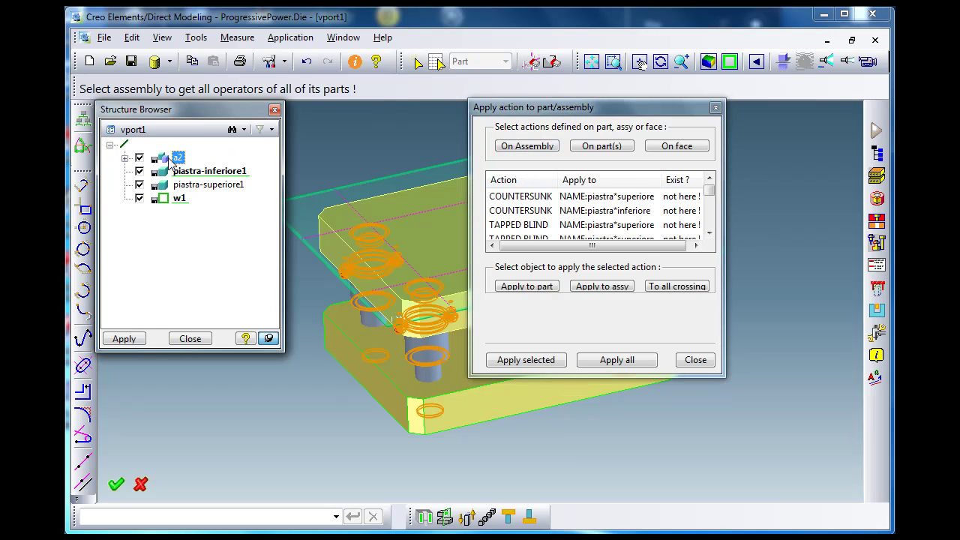
{"action": "left_click_drag", "start_coordinate": [638, 249], "coordinate": [642, 250]}
{"action": "mouse_move", "coordinate": [710, 189]}
{"action": "left_mouse_down"}
{"action": "mouse_move", "coordinate": [710, 219]}
{"action": "mouse_move", "coordinate": [717, 173]}
{"action": "left_mouse_up"}
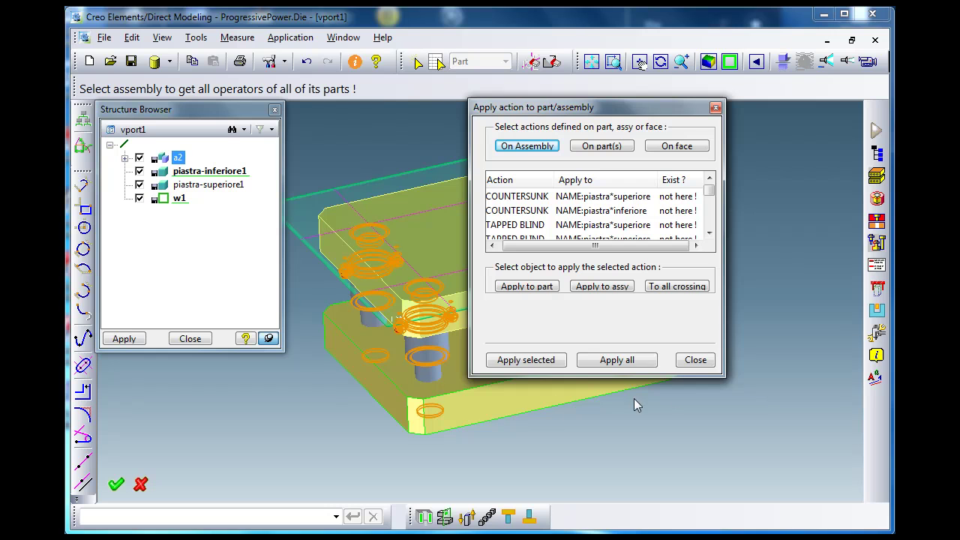
{"action": "left_click", "coordinate": [696, 360]}
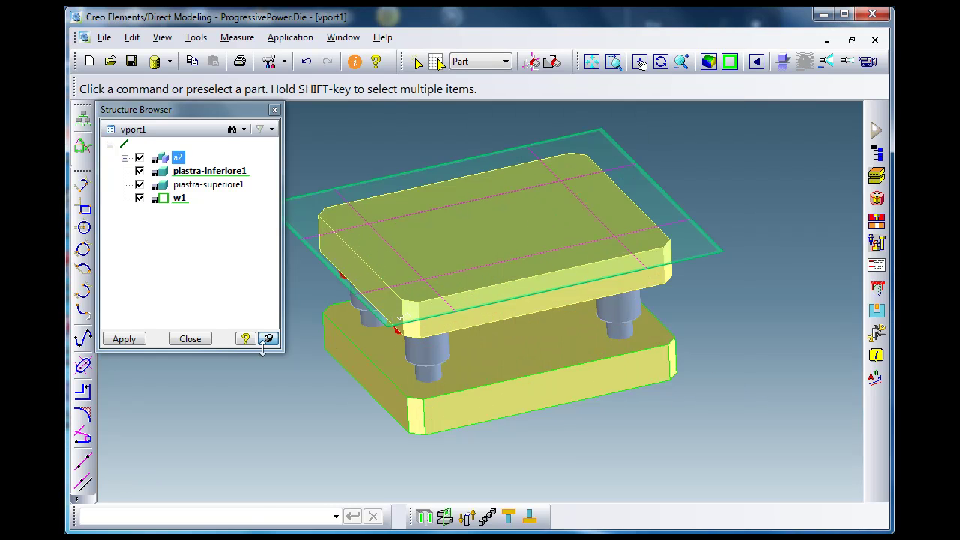
Rename the lower plate part as piastra-inferiore.
{"action": "left_click", "coordinate": [240, 172]}
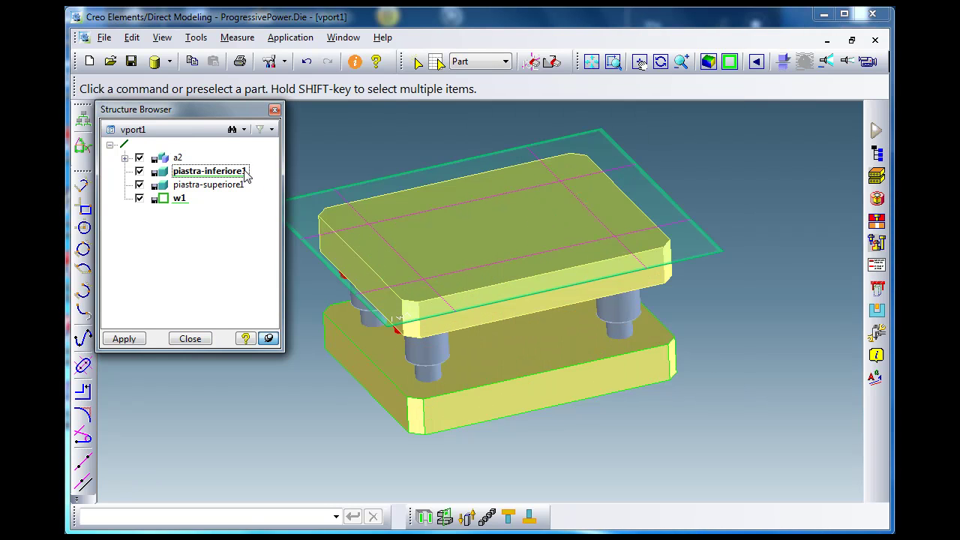
{"action": "left_click", "coordinate": [244, 175]}
{"action": "left_click", "coordinate": [240, 175]}
{"action": "left_click", "coordinate": [238, 174]}
{"action": "left_click", "coordinate": [250, 171]}
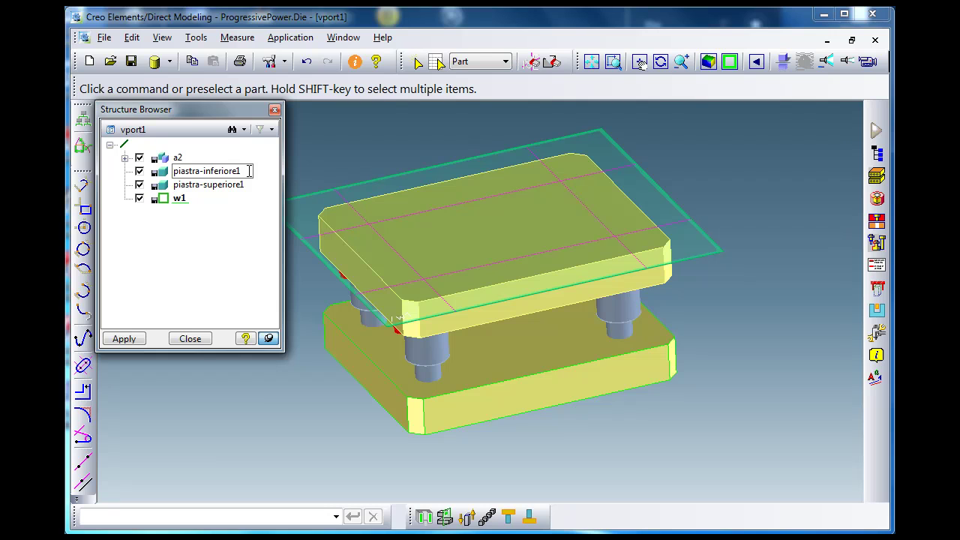
{"action": "key", "text": "Return"}
Rename the upper plate part as piastra-superiore and close the Structure Browser.
{"action": "left_click", "coordinate": [217, 186]}
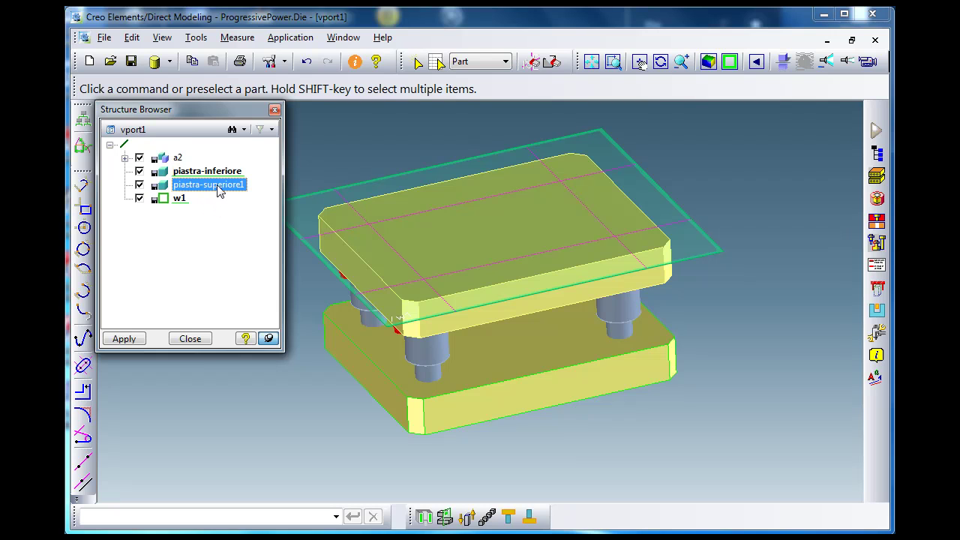
{"action": "left_click", "coordinate": [218, 185]}
{"action": "left_click", "coordinate": [251, 184]}
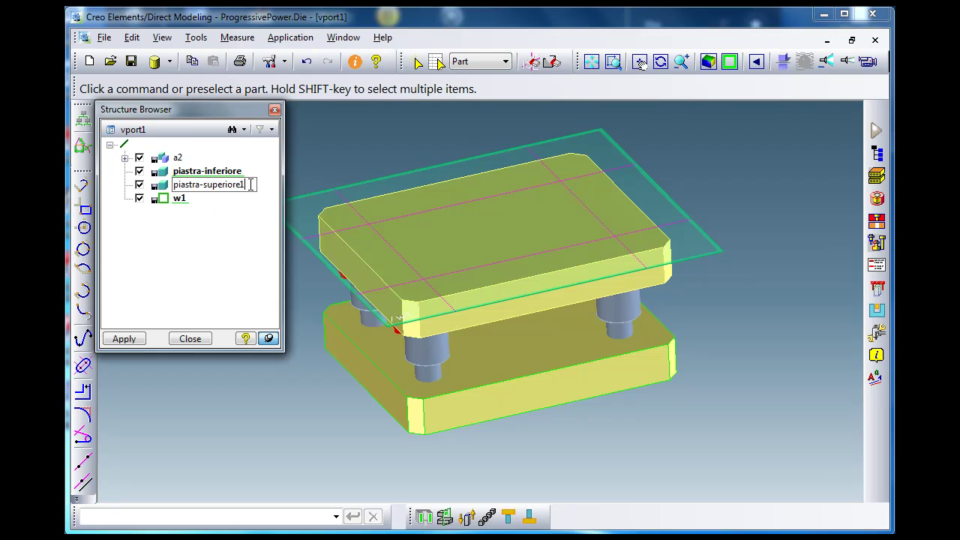
{"action": "key", "text": "Return"}
{"action": "left_click", "coordinate": [197, 338]}
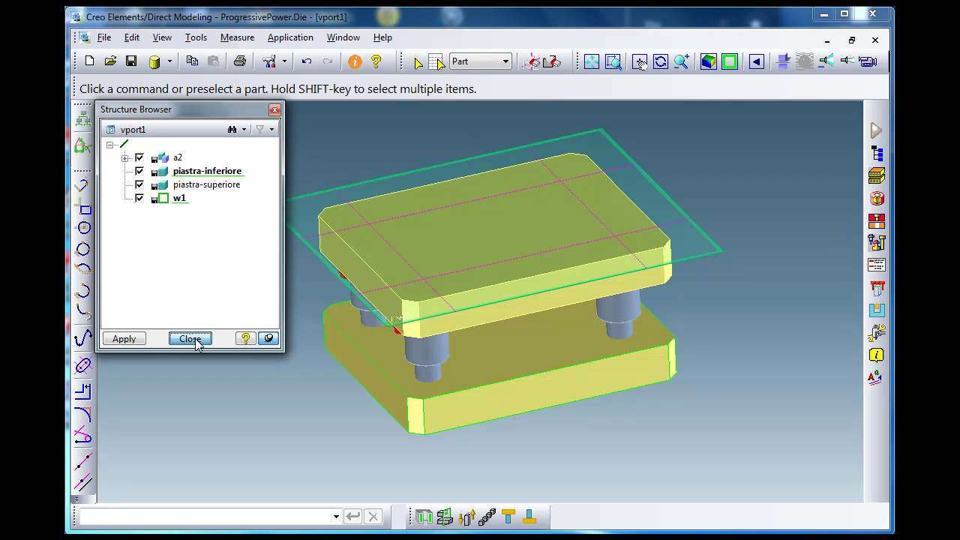
Load the automatic actions of the a2 assembly through Apply Actions on assembly and review their matching plates.
{"action": "left_click", "coordinate": [877, 241]}
{"action": "left_click", "coordinate": [878, 219]}
{"action": "left_click", "coordinate": [878, 211]}
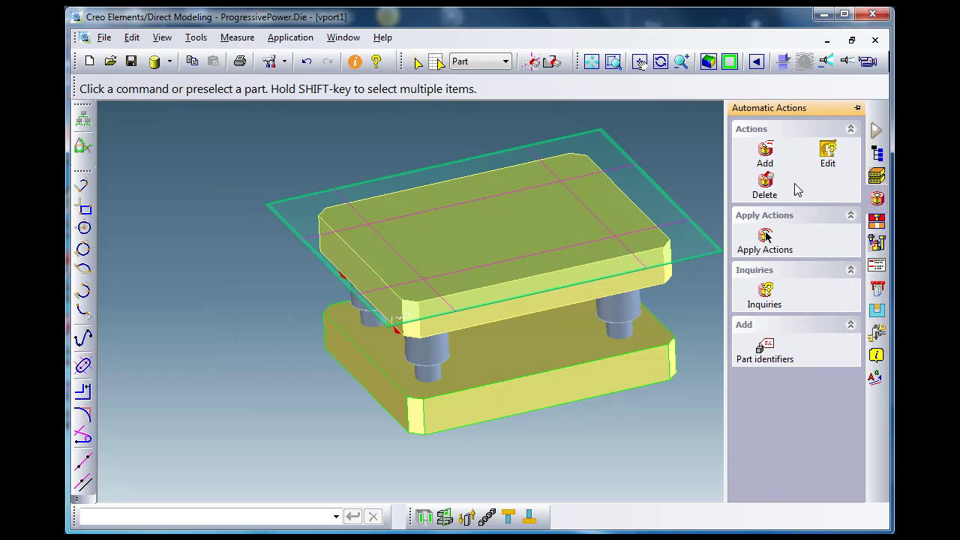
{"action": "left_click", "coordinate": [765, 239]}
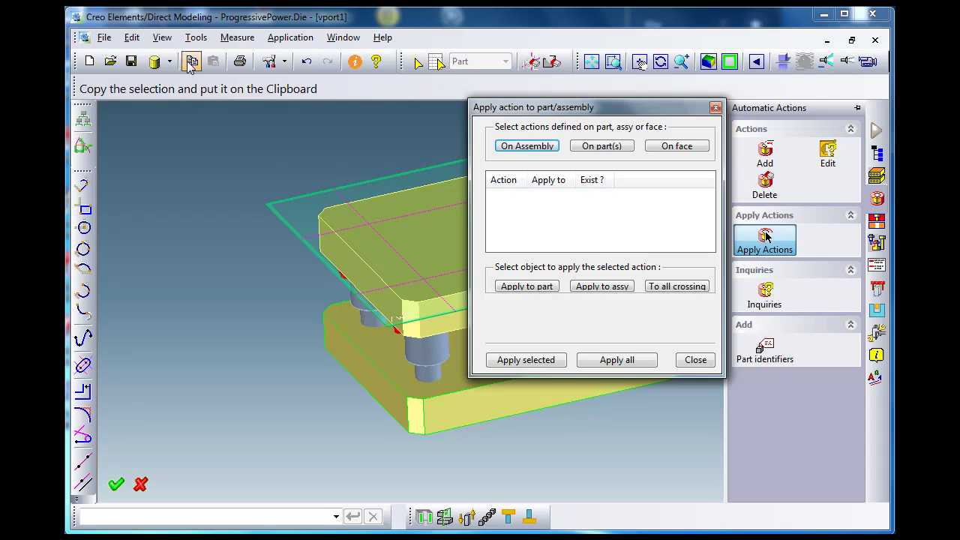
{"action": "left_click", "coordinate": [163, 37]}
{"action": "left_click", "coordinate": [191, 110]}
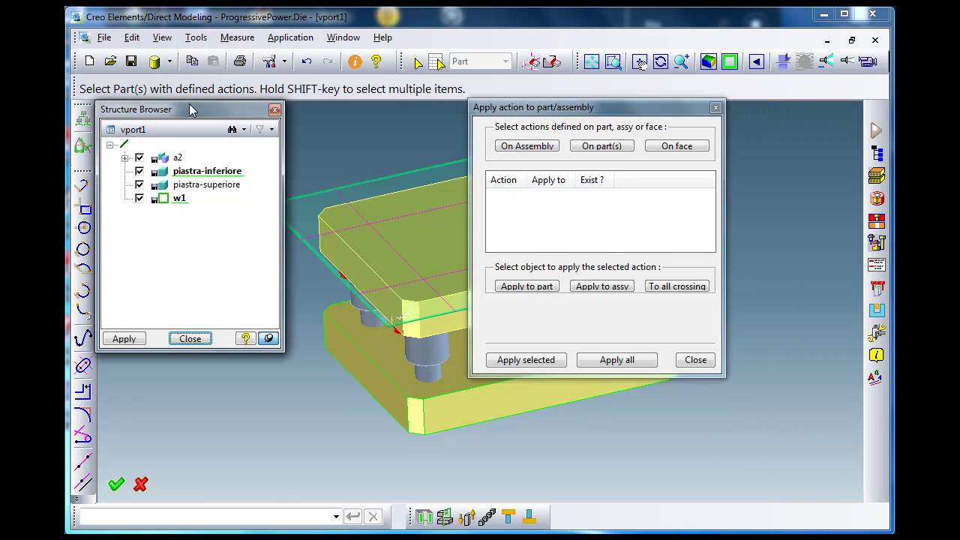
{"action": "left_click", "coordinate": [522, 146]}
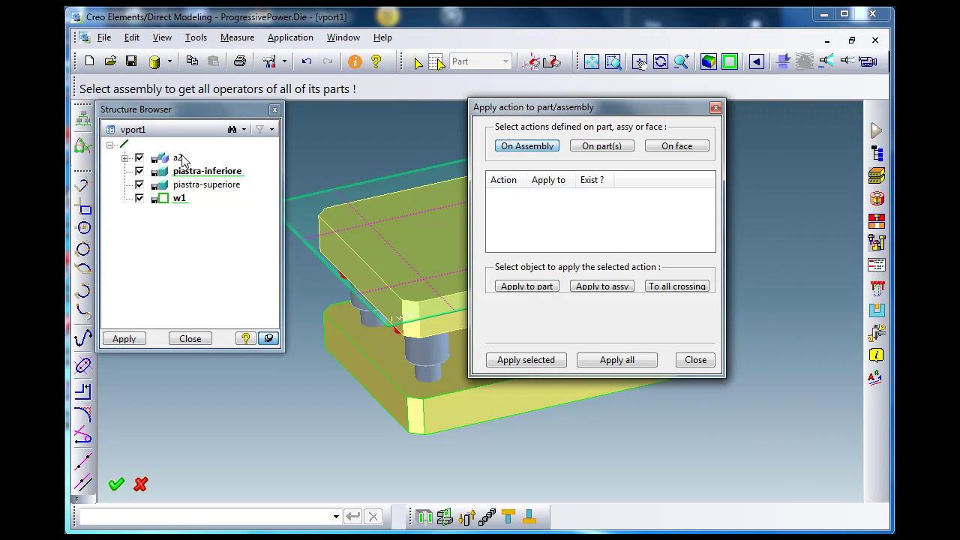
{"action": "left_click", "coordinate": [173, 159]}
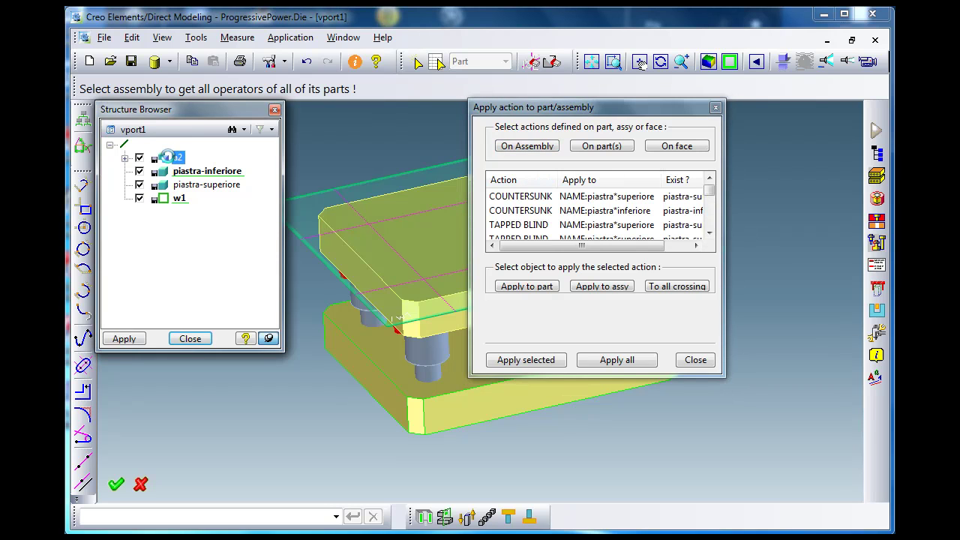
{"action": "left_click_drag", "start_coordinate": [593, 247], "coordinate": [670, 248]}
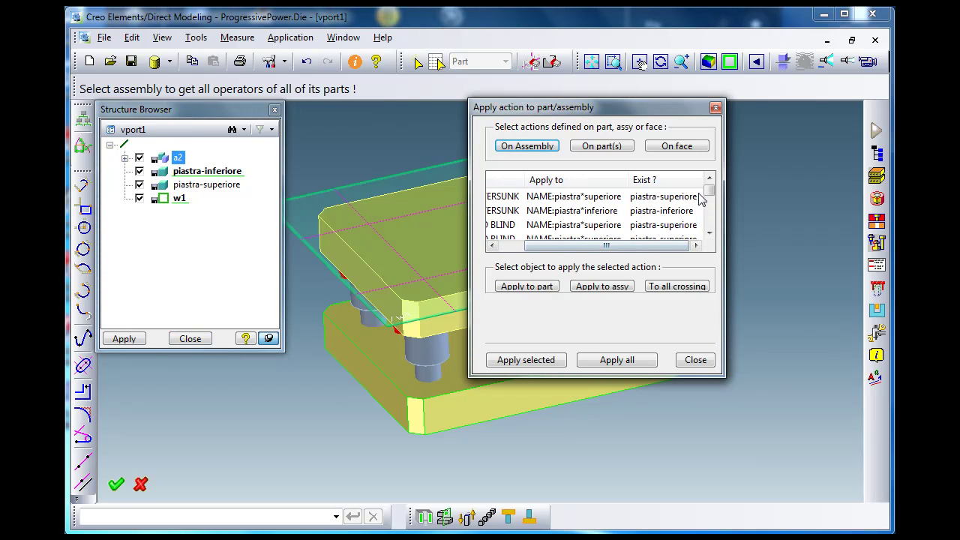
{"action": "left_click_drag", "start_coordinate": [711, 202], "coordinate": [712, 229]}
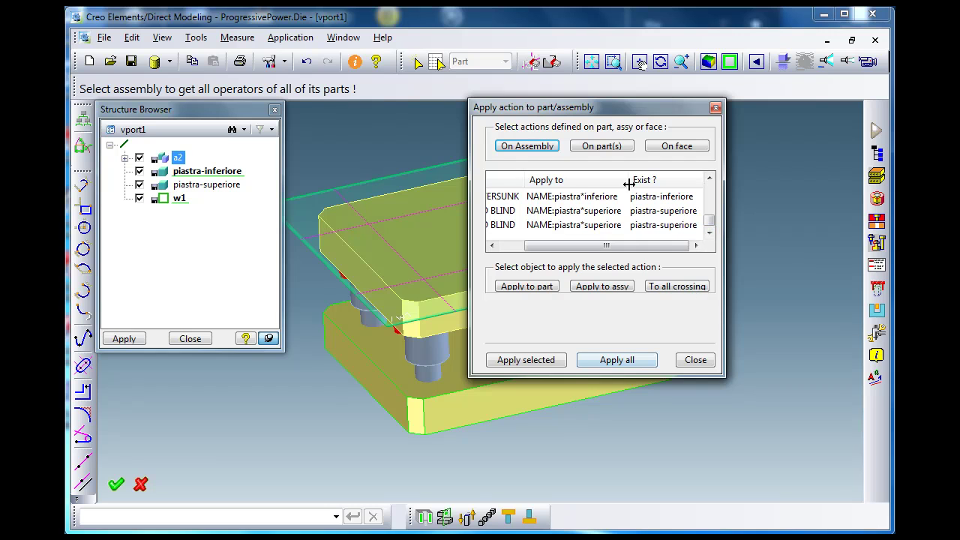
Apply all loaded tiebar actions to the two plates and close the Apply Actions dialog.
{"action": "left_click_drag", "start_coordinate": [647, 114], "coordinate": [243, 180]}
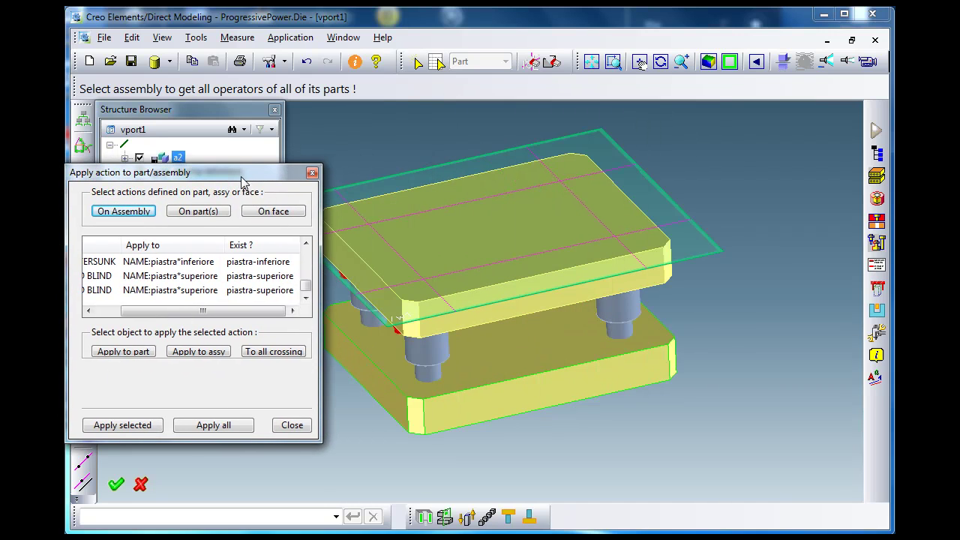
{"action": "left_click", "coordinate": [216, 425]}
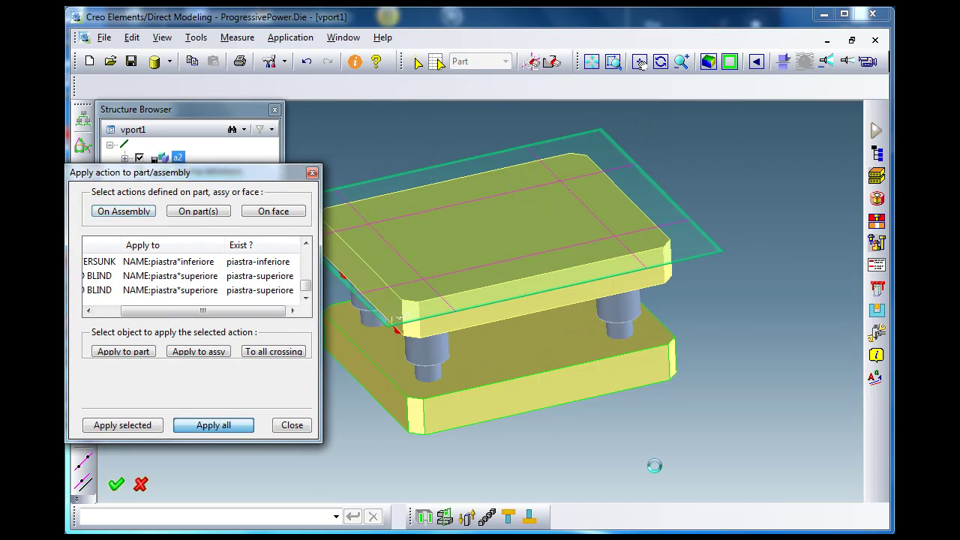
{"action": "left_click", "coordinate": [297, 425]}
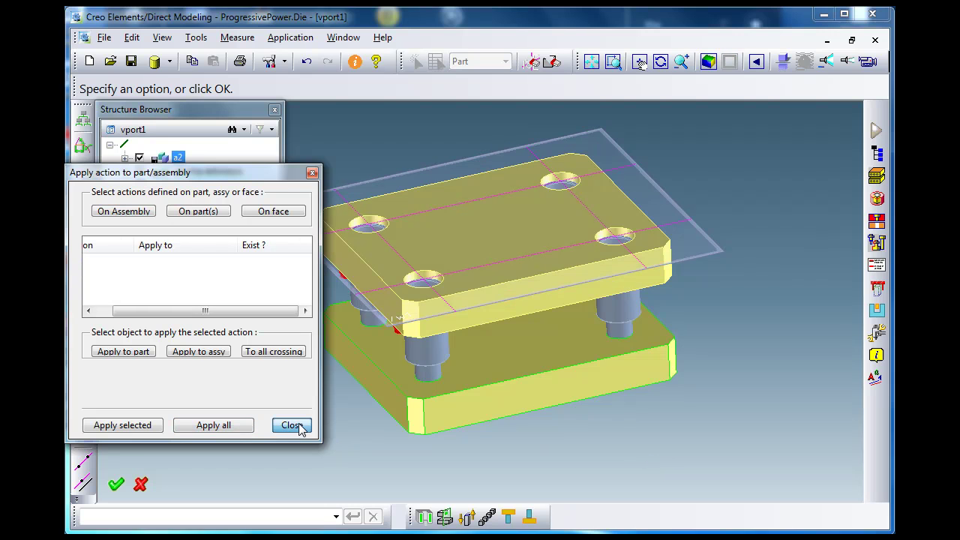
Clip the model in the X direction through a tiebar hole and hide the a2 assembly to examine the plate cutouts.
{"action": "left_click", "coordinate": [424, 516]}
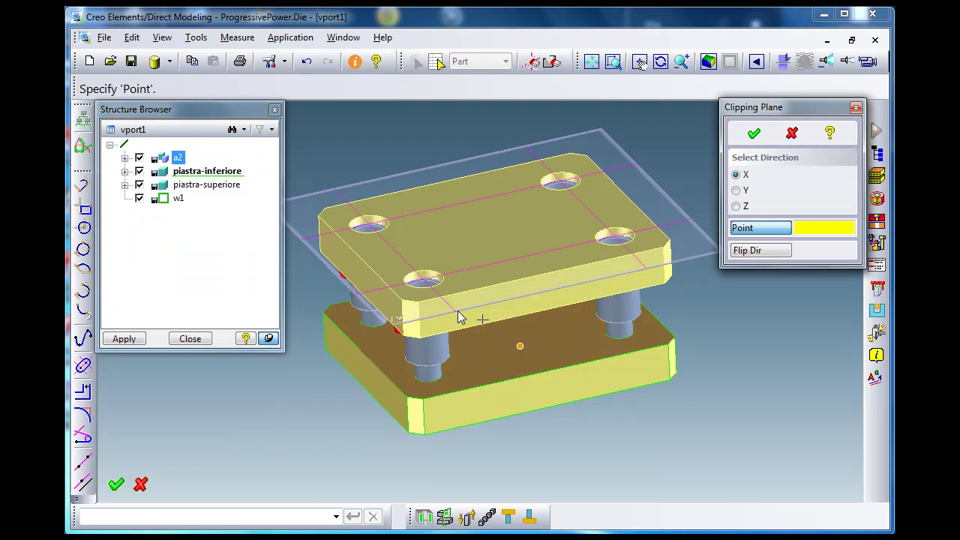
{"action": "left_click", "coordinate": [439, 273]}
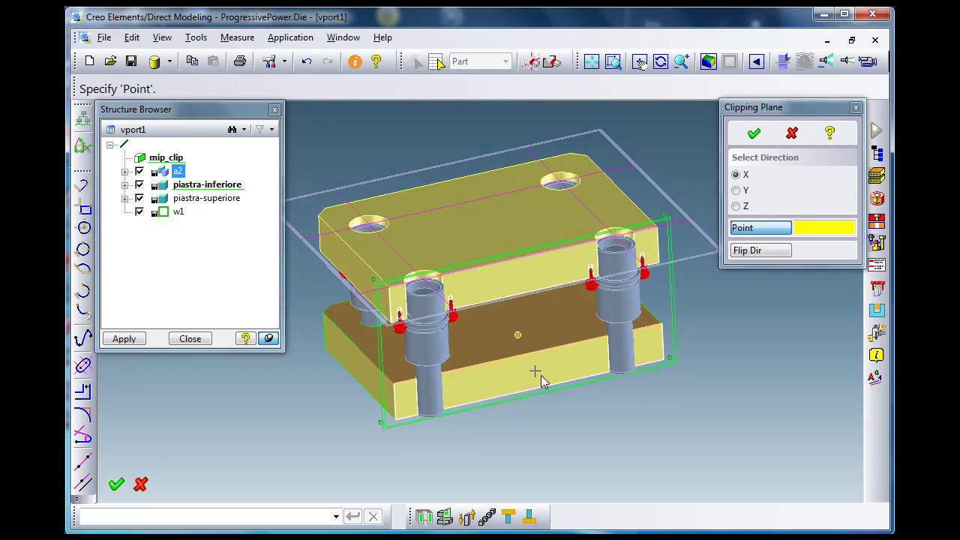
{"action": "middle_click_drag", "start_coordinate": [547, 384], "coordinate": [539, 328]}
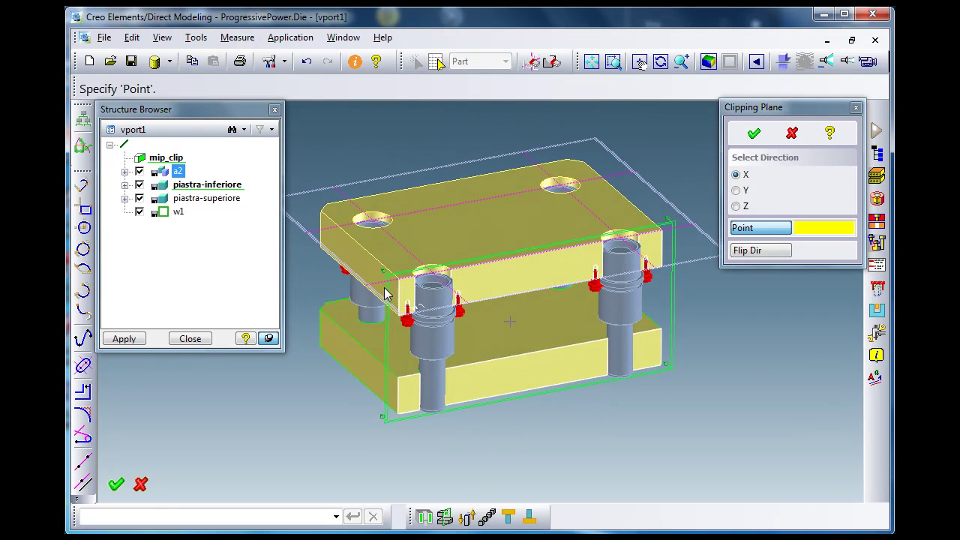
{"action": "left_click", "coordinate": [139, 172]}
{"action": "middle_click_drag", "start_coordinate": [498, 231], "coordinate": [517, 337]}
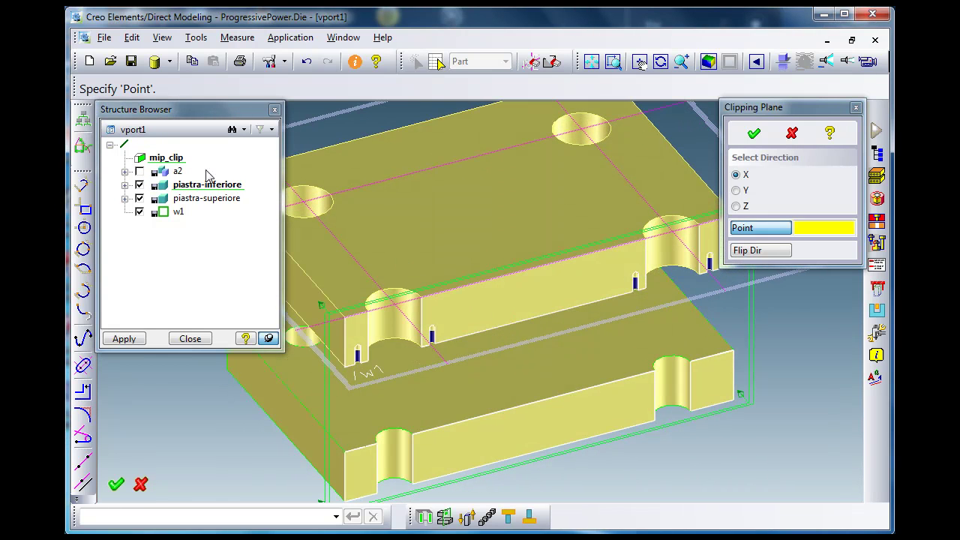
Replace the X clip with a Y-direction clip through a tiebar hole and inspect the section, toggling the a2 assembly's visibility.
{"action": "left_click", "coordinate": [173, 159]}
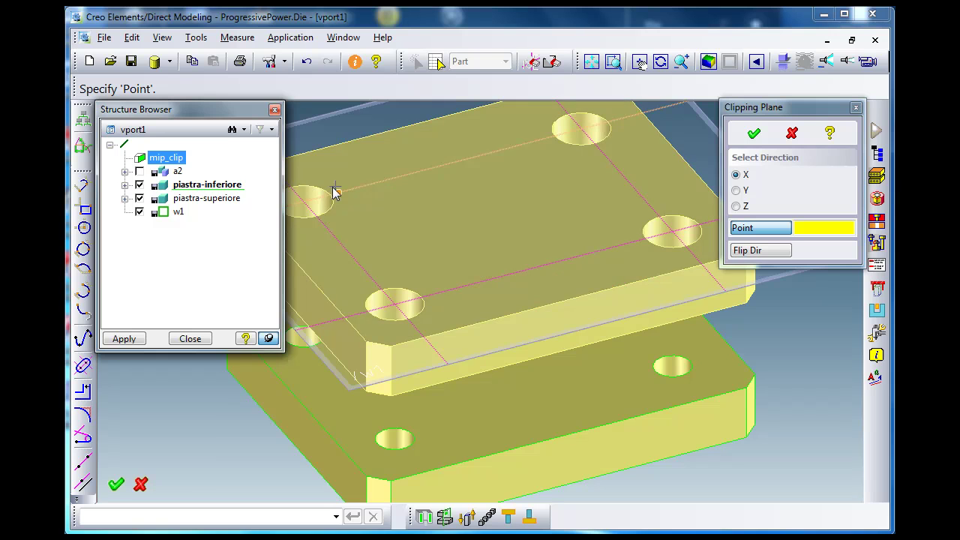
{"action": "left_click", "coordinate": [736, 190]}
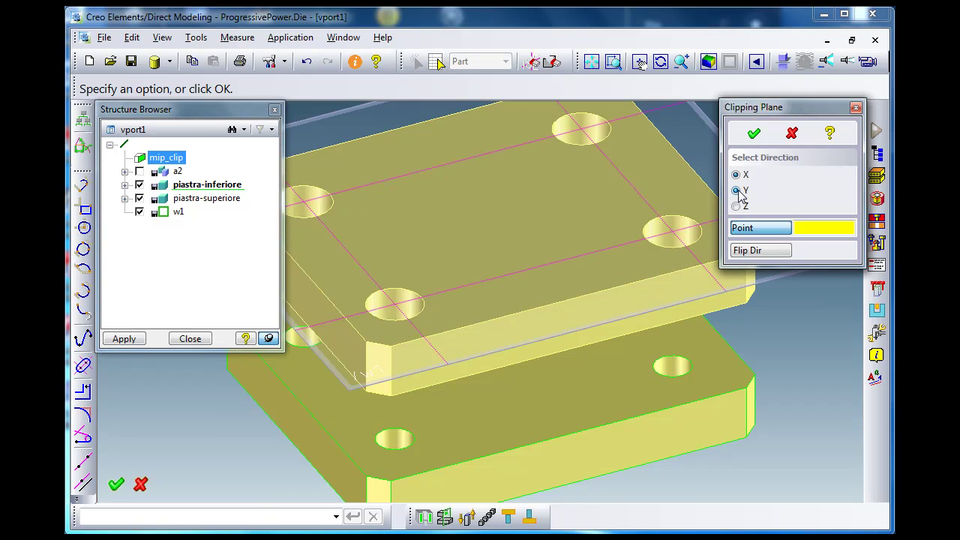
{"action": "left_click", "coordinate": [314, 196]}
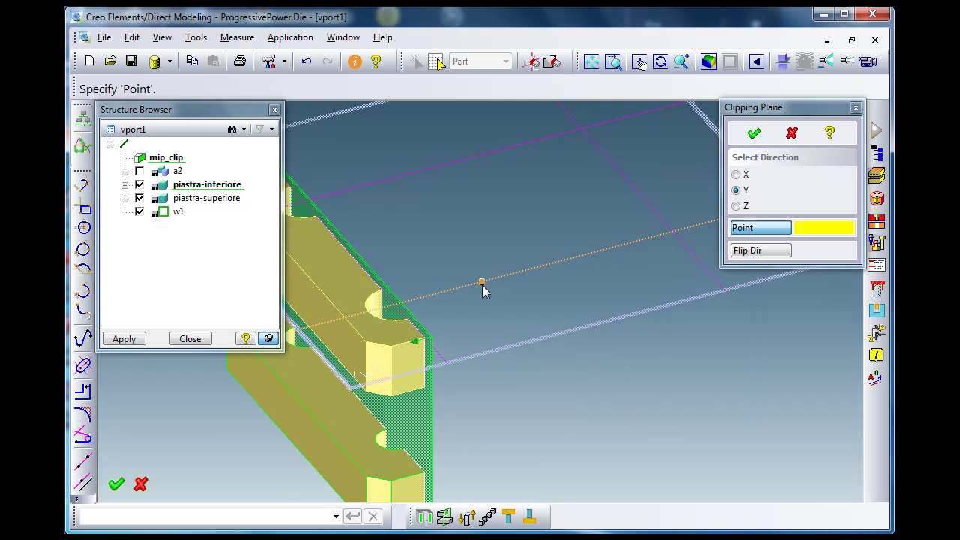
{"action": "middle_click_drag", "start_coordinate": [728, 293], "coordinate": [566, 340]}
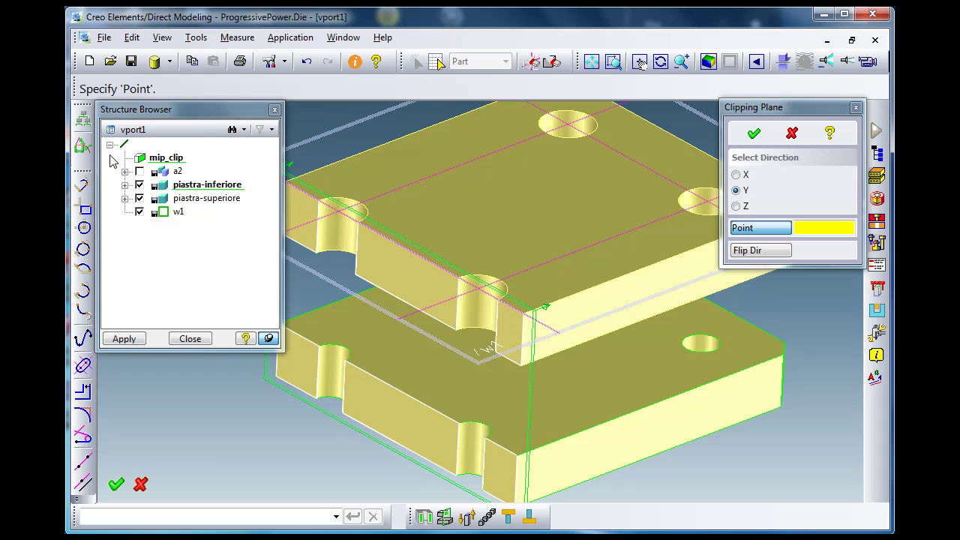
{"action": "left_click", "coordinate": [140, 172]}
{"action": "left_click", "coordinate": [140, 172]}
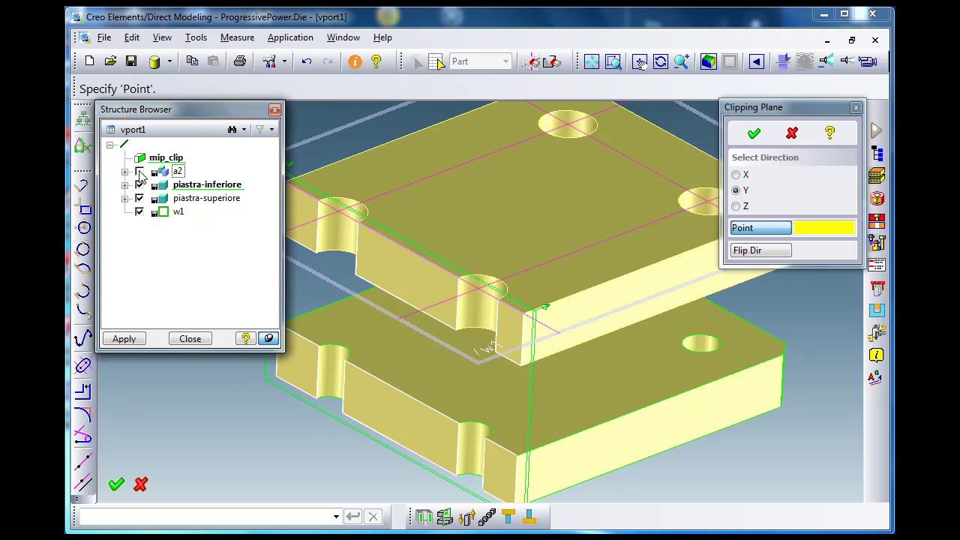
Turn off the mip_clip clipping, show the a2 assembly again and close the Clipping Plane dialog and Structure Browser.
{"action": "left_click", "coordinate": [166, 158]}
{"action": "middle_click_drag", "start_coordinate": [420, 248], "coordinate": [437, 223]}
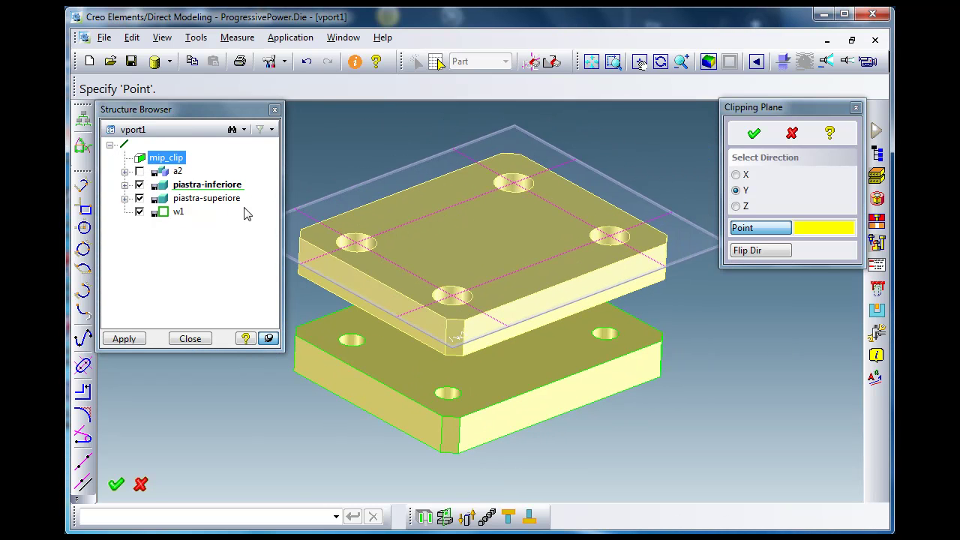
{"action": "left_click", "coordinate": [141, 171]}
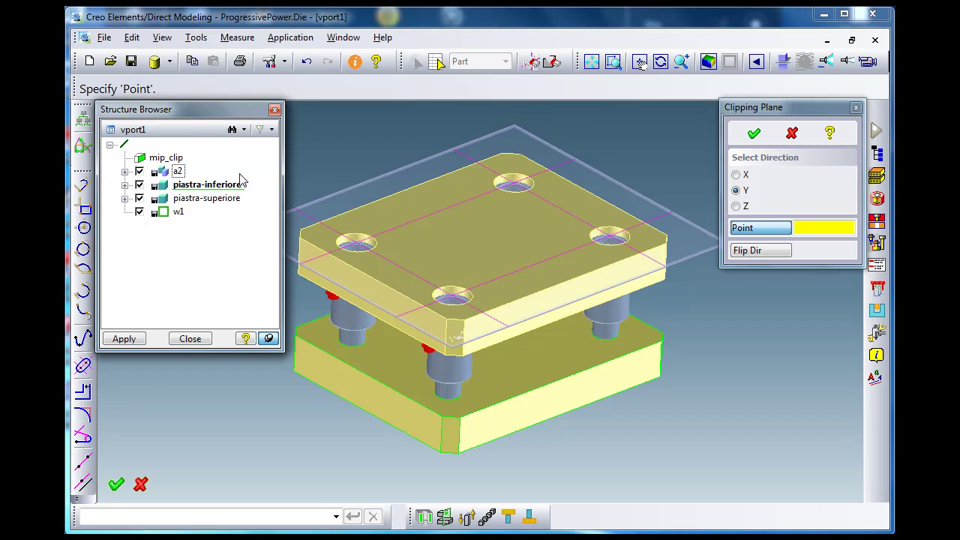
{"action": "left_click", "coordinate": [793, 135]}
{"action": "middle_click_drag", "start_coordinate": [583, 306], "coordinate": [370, 287]}
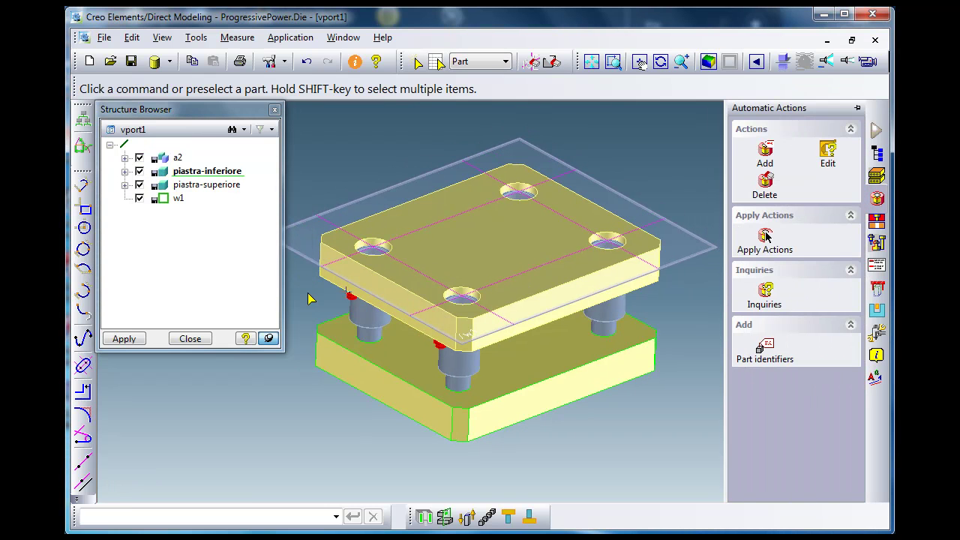
{"action": "left_click", "coordinate": [199, 339]}
{"action": "middle_click_drag", "start_coordinate": [521, 397], "coordinate": [525, 372]}
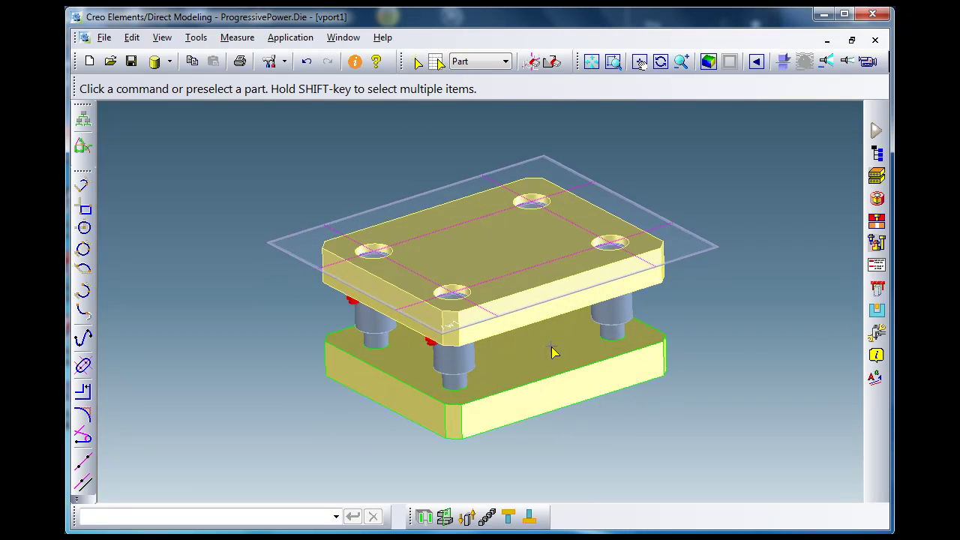
Run the die standards library to view the Type 1 entry under Tiebars, and close the library.
{"action": "left_click", "coordinate": [877, 243]}
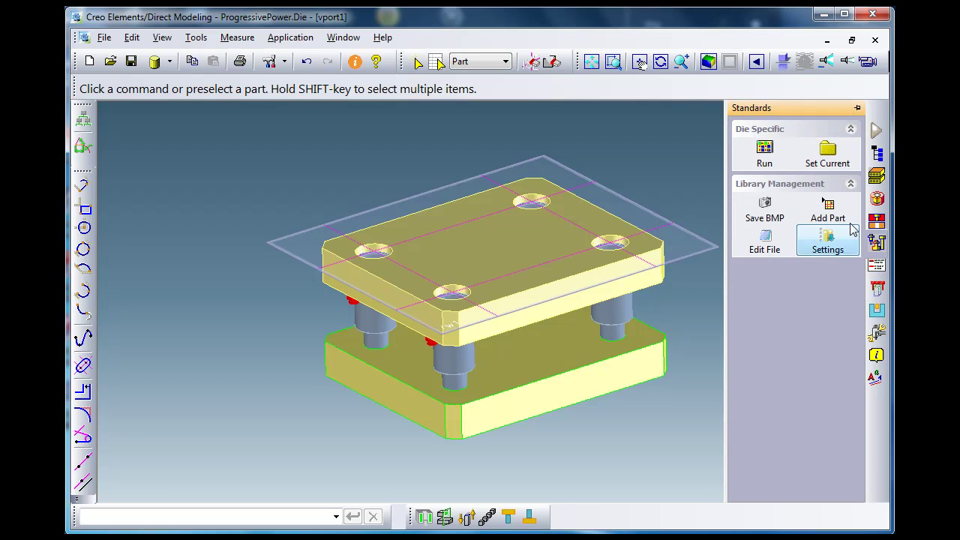
{"action": "left_click", "coordinate": [764, 153]}
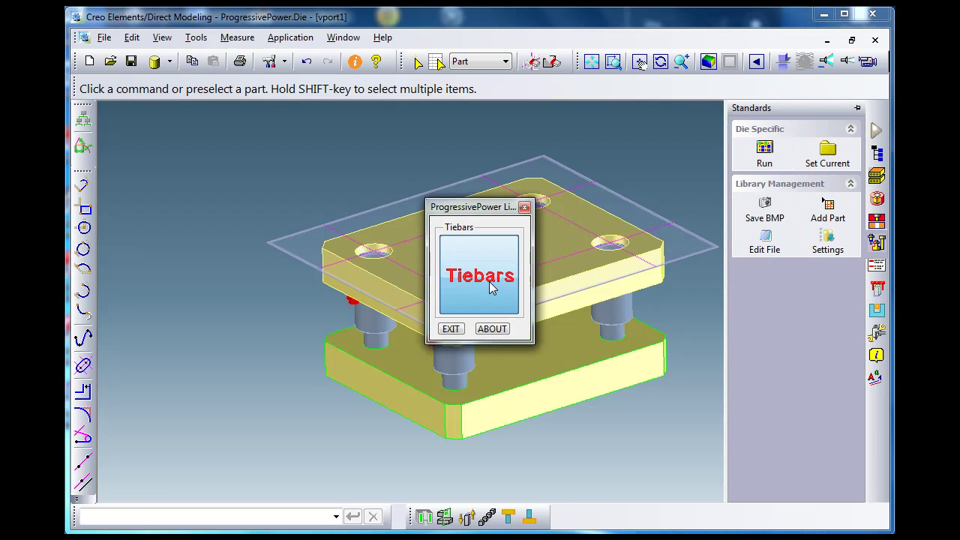
{"action": "left_click", "coordinate": [491, 289]}
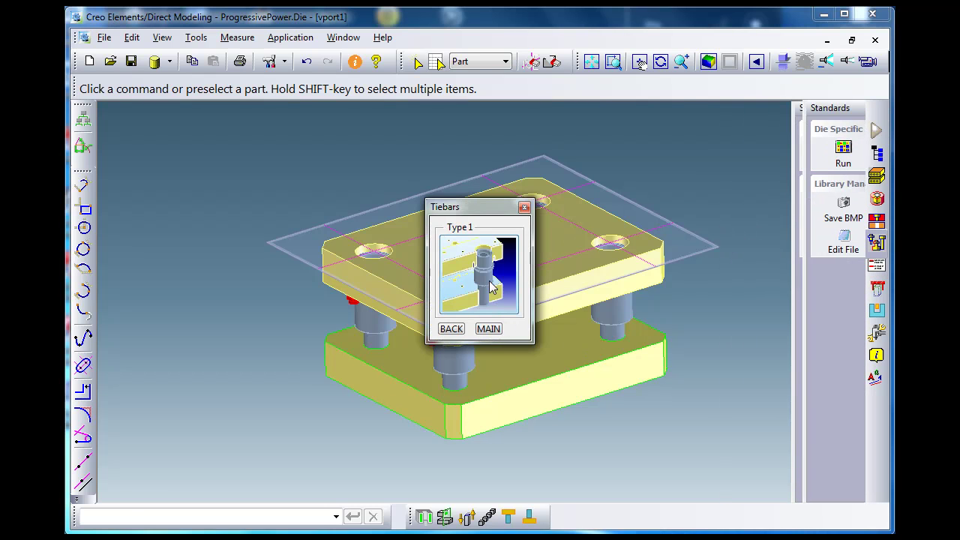
{"action": "left_click", "coordinate": [524, 208]}
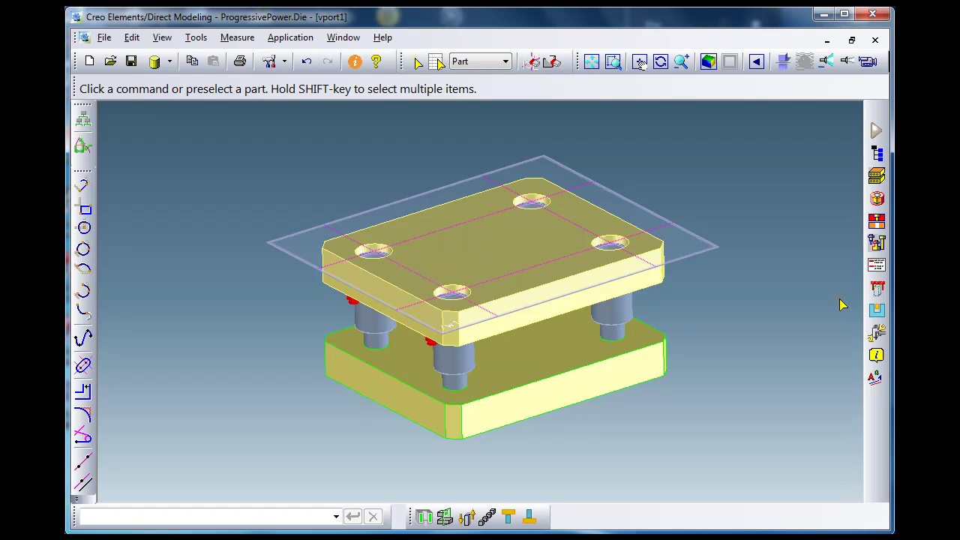